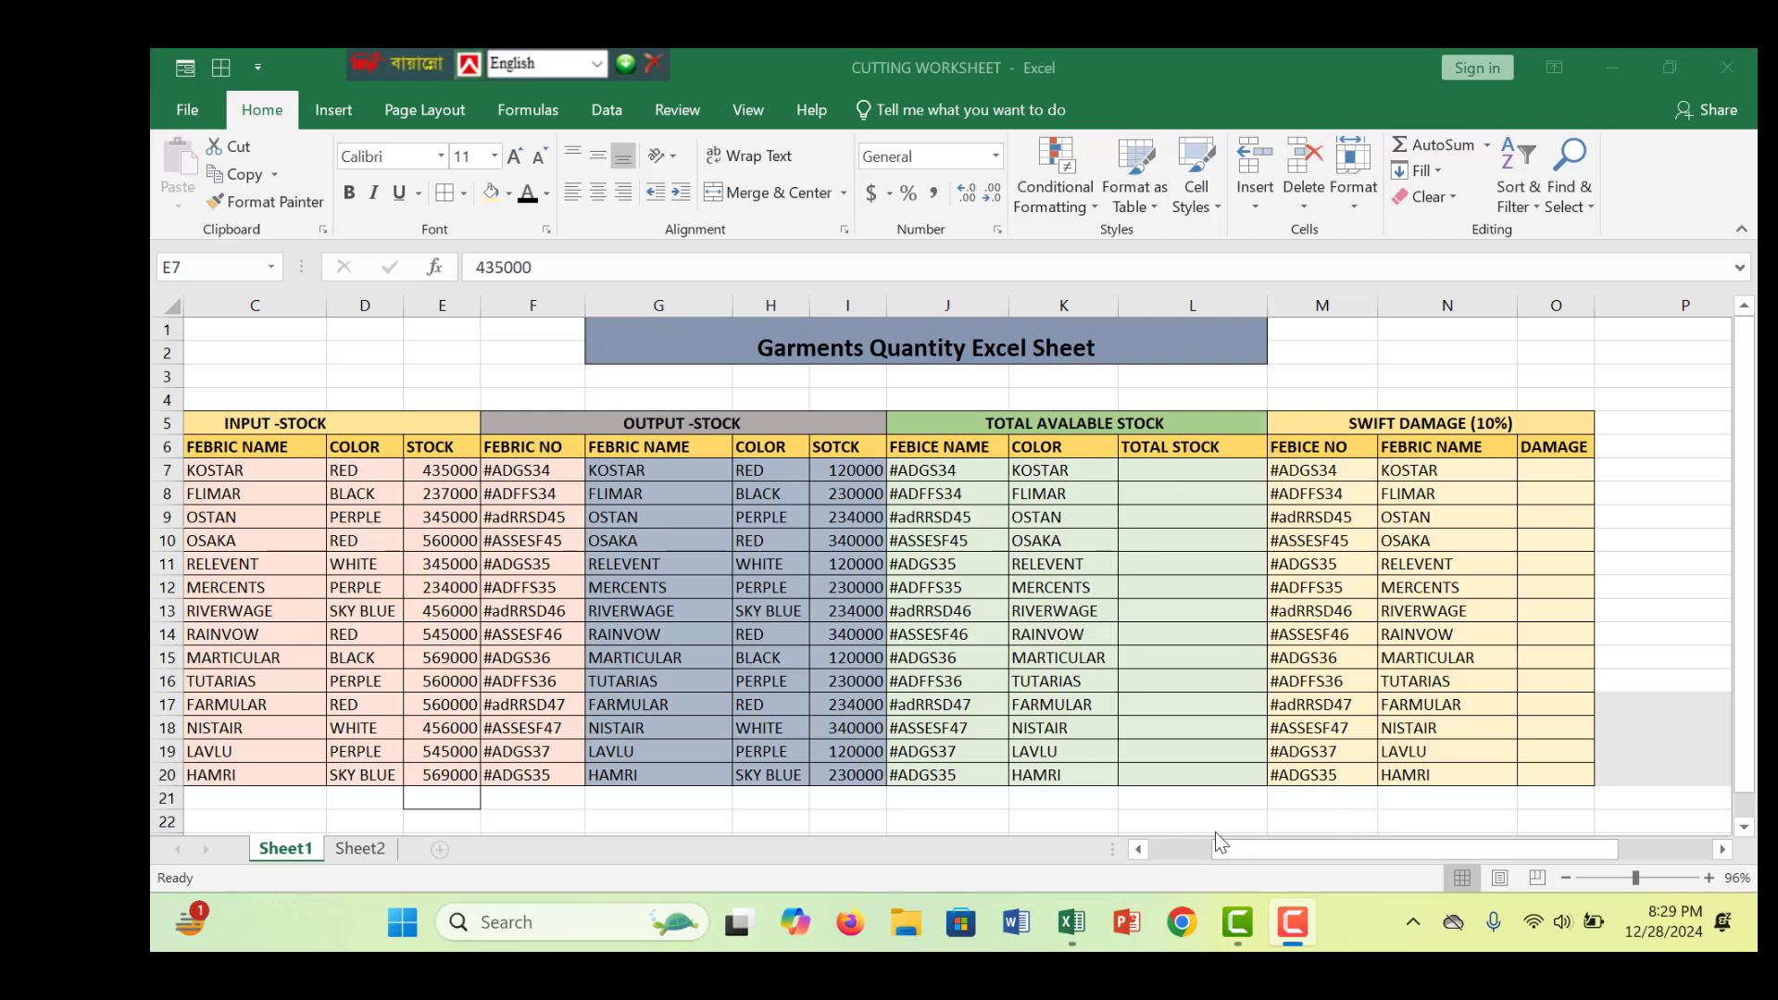
# Step: Change the first INPUT-STOCK column heading in cell B6 to FEBRIC CODE
pyautogui.click(1197, 848)
pyautogui.click(1196, 848)
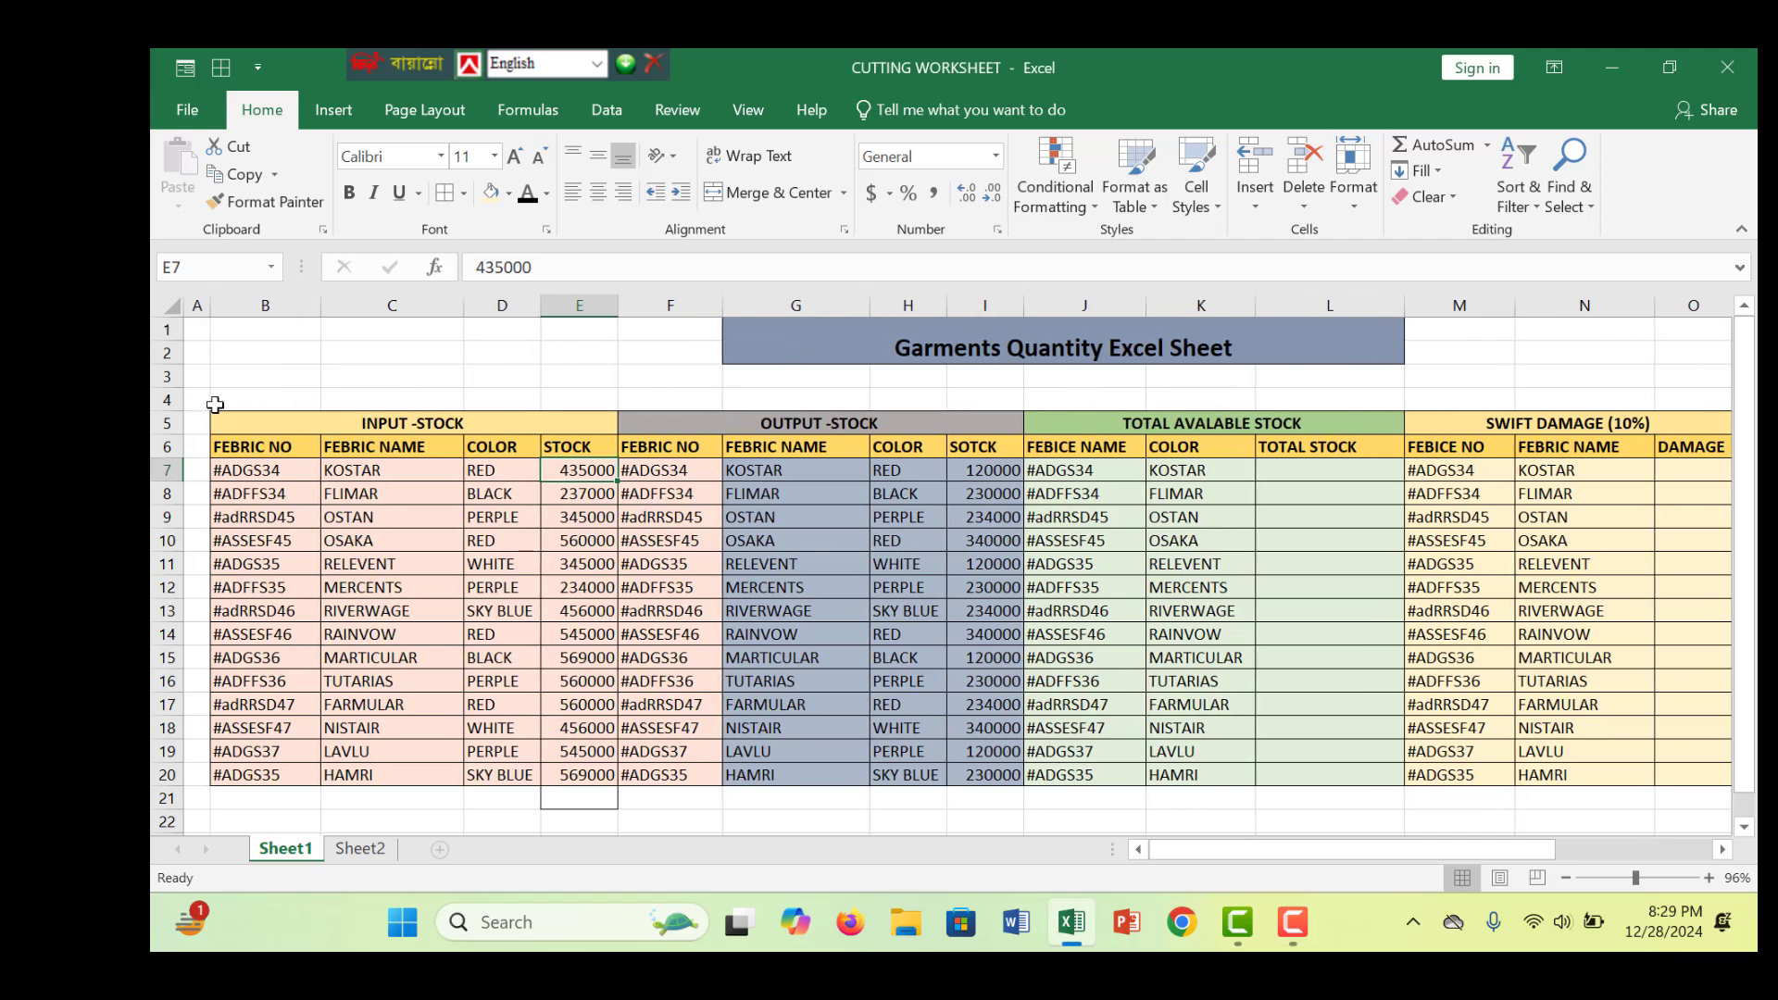
pyautogui.click(359, 447)
pyautogui.click(436, 423)
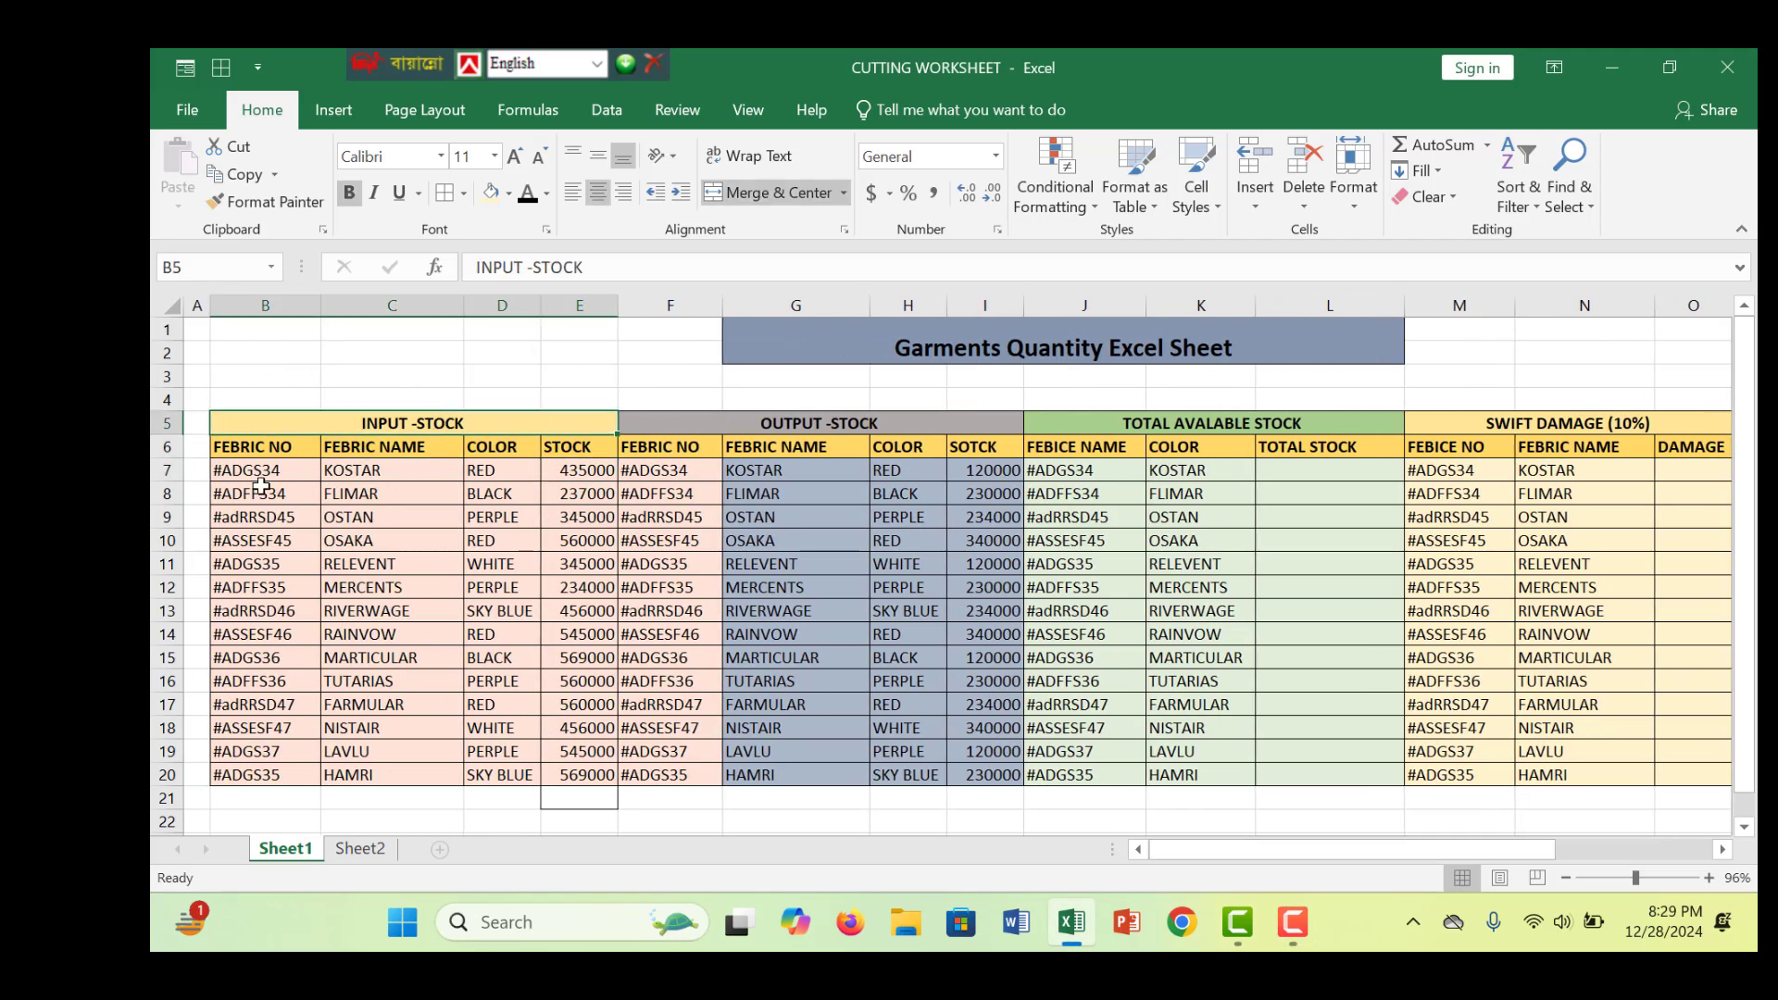
pyautogui.click(285, 446)
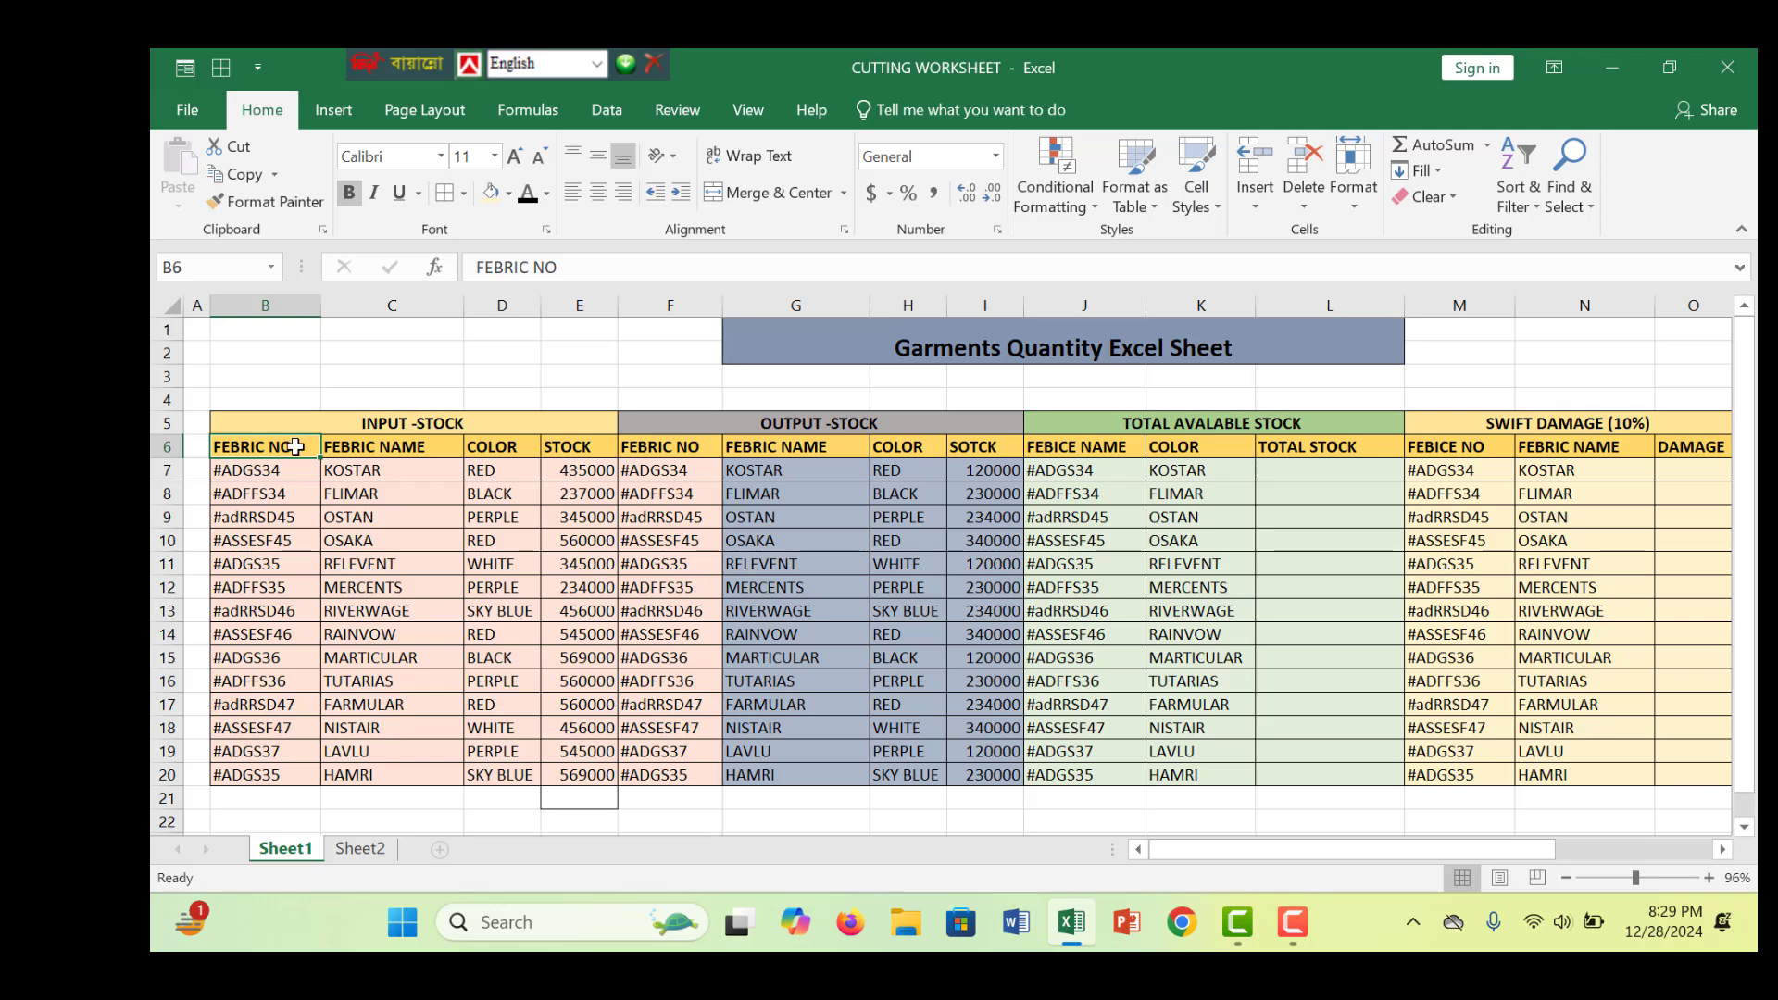
pyautogui.doubleClick(296, 447)
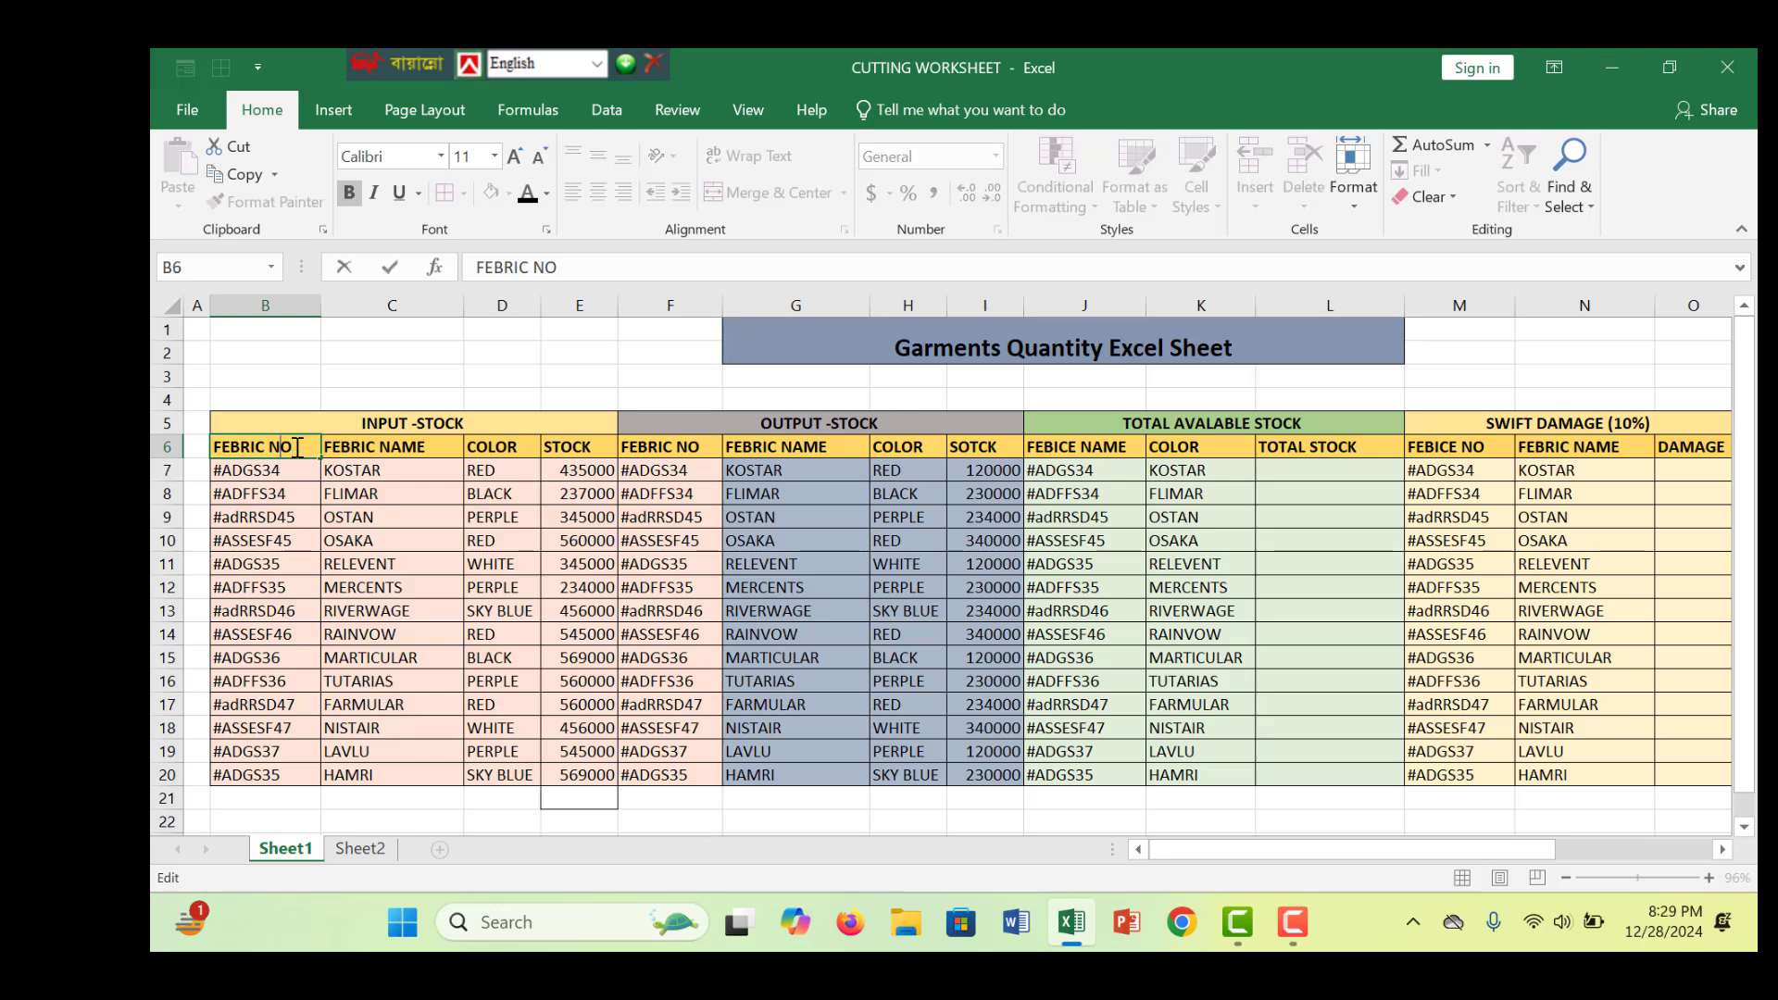
pyautogui.press('BackSpace')
pyautogui.press('BackSpace')
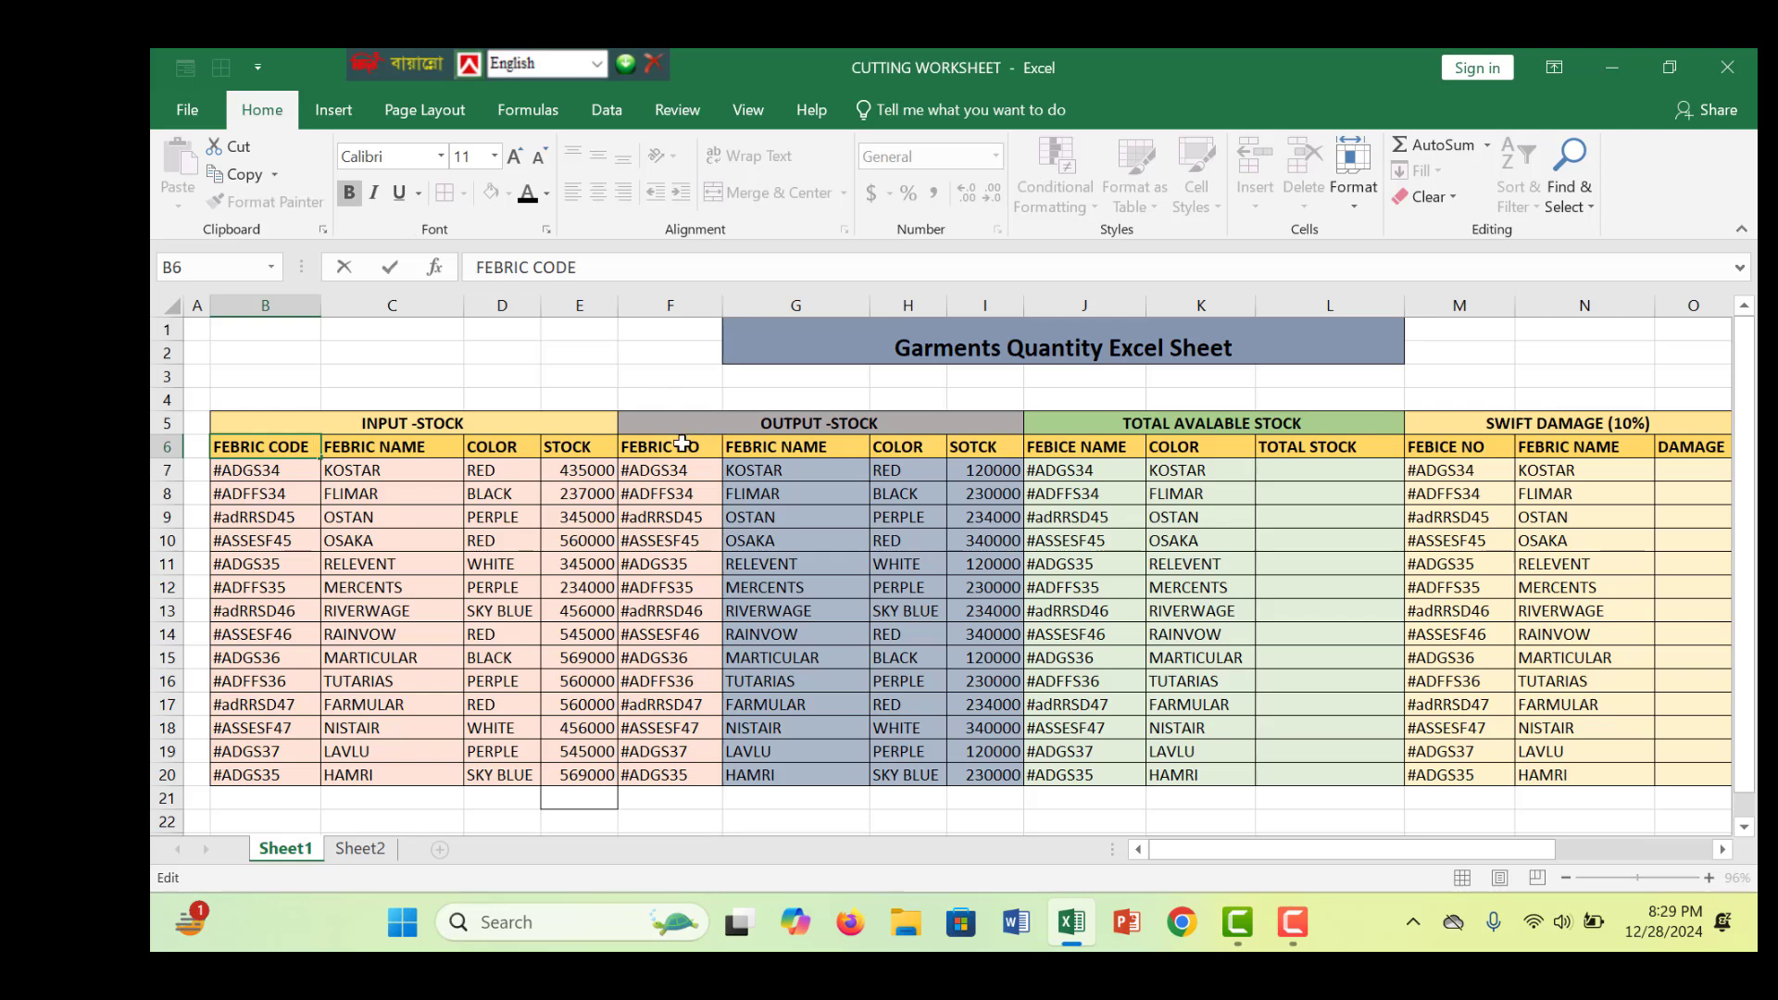
# Step: Copy the FEBRIC CODE heading text from B6 into the OUTPUT-STOCK heading F6 and the SWIFT DAMAGE heading M6
pyautogui.moveTo(228, 447); pyautogui.dragTo(309, 448)
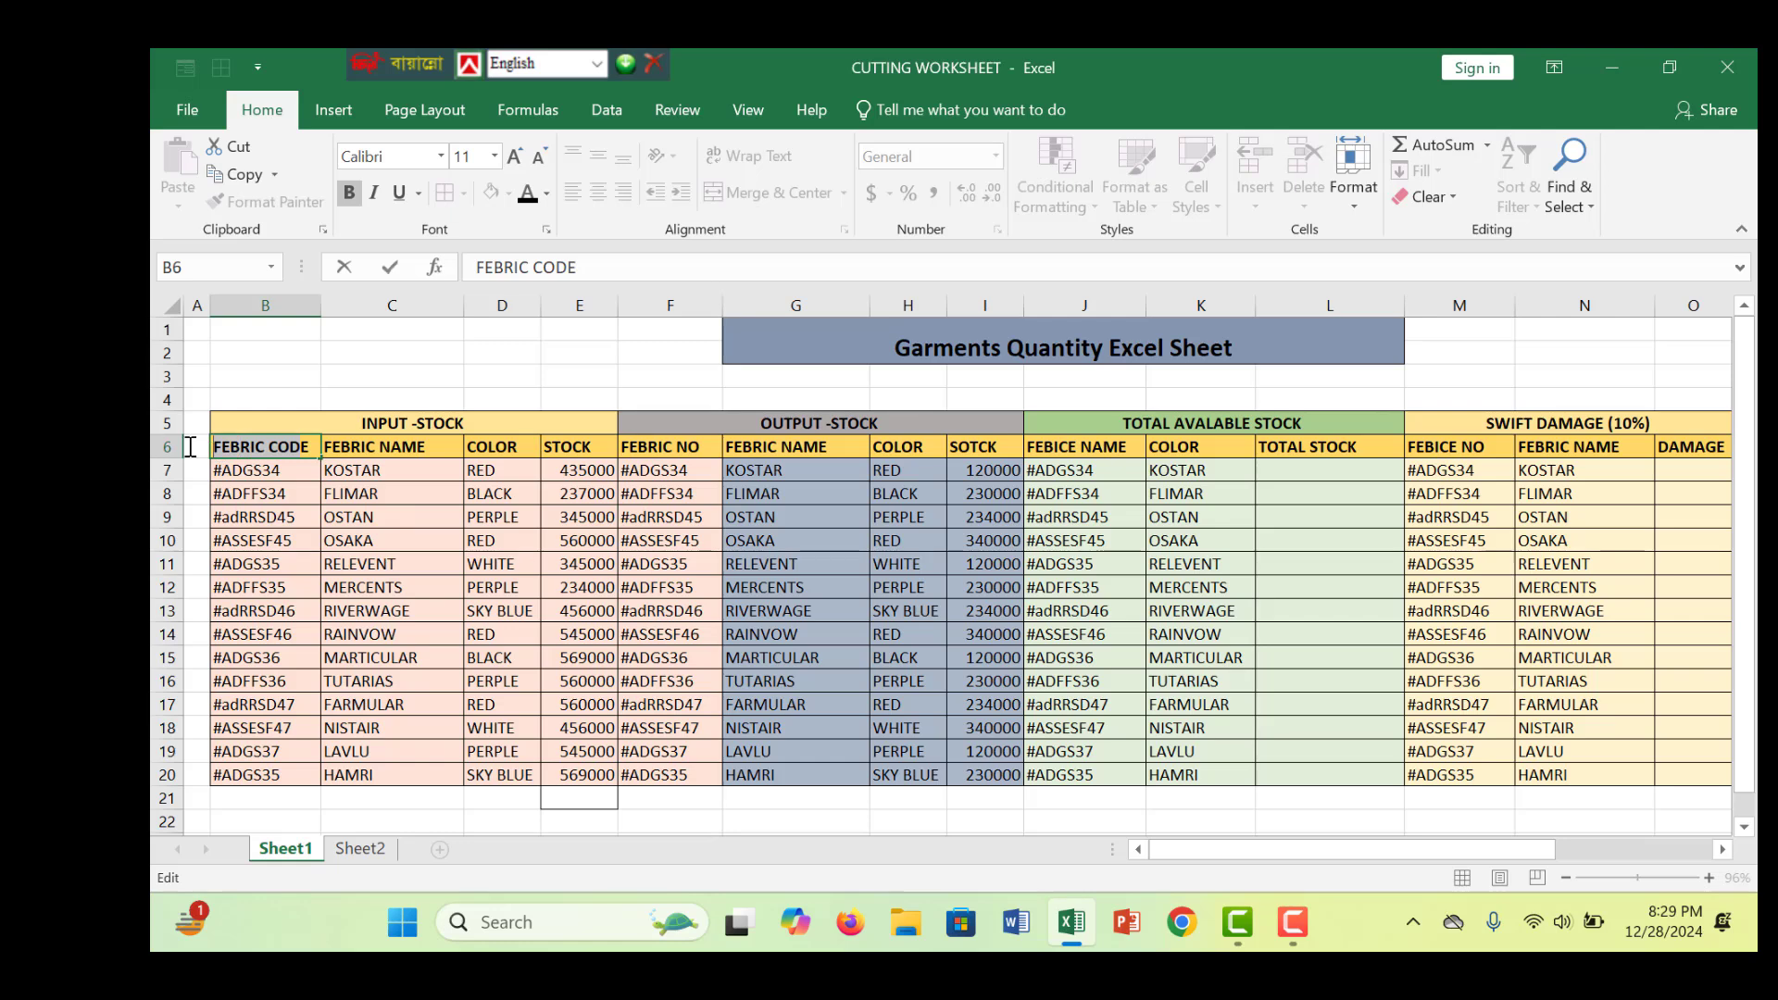
pyautogui.moveTo(313, 448); pyautogui.dragTo(209, 454)
pyautogui.hotkey('ctrl', 'c')
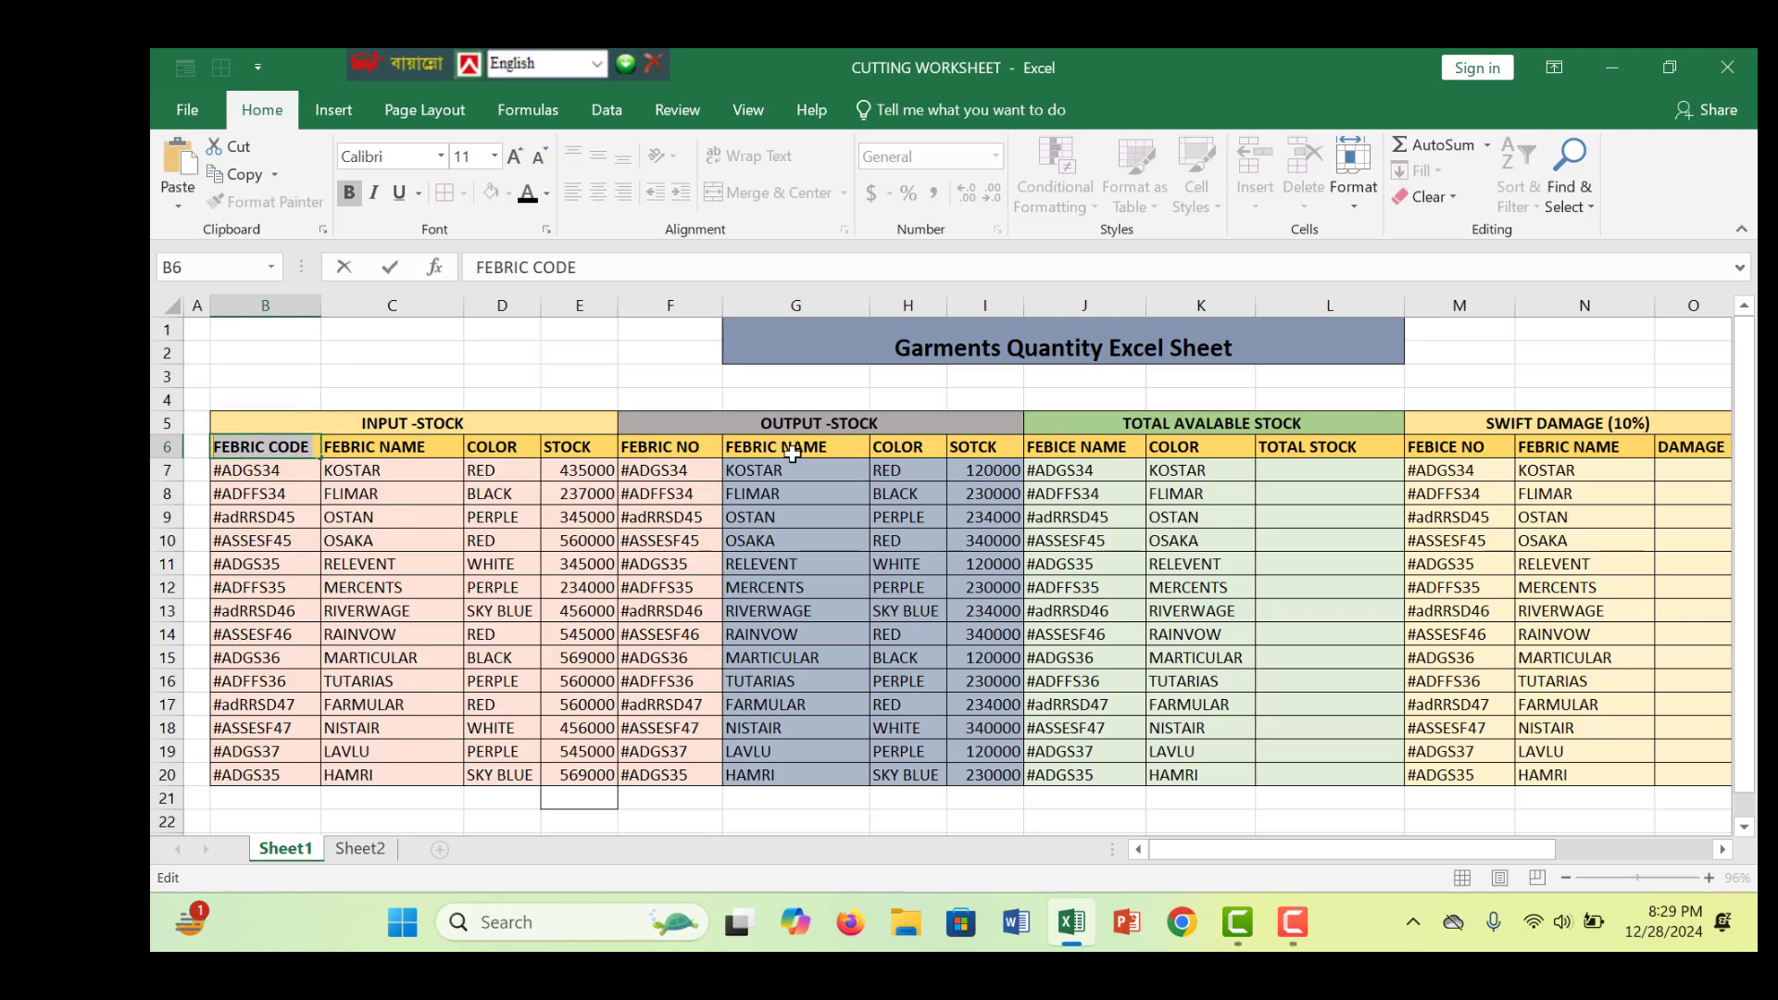
pyautogui.click(647, 446)
pyautogui.hotkey('ctrl', 'v')
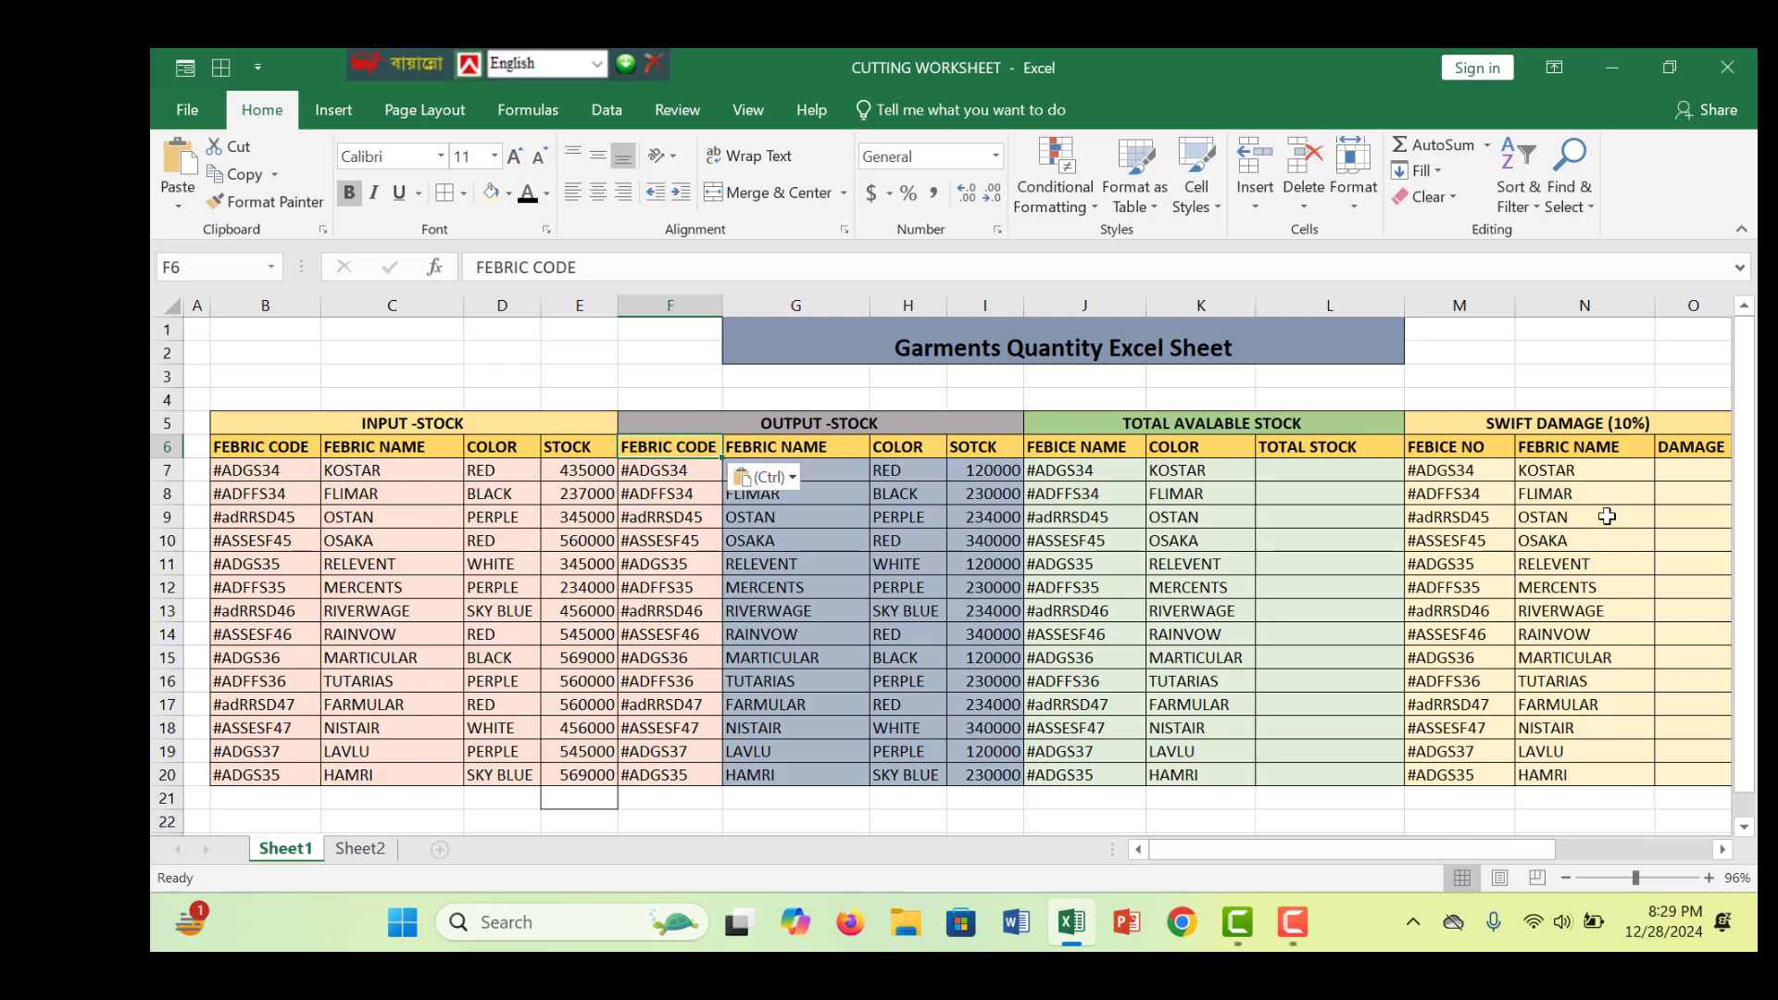
pyautogui.click(1475, 448)
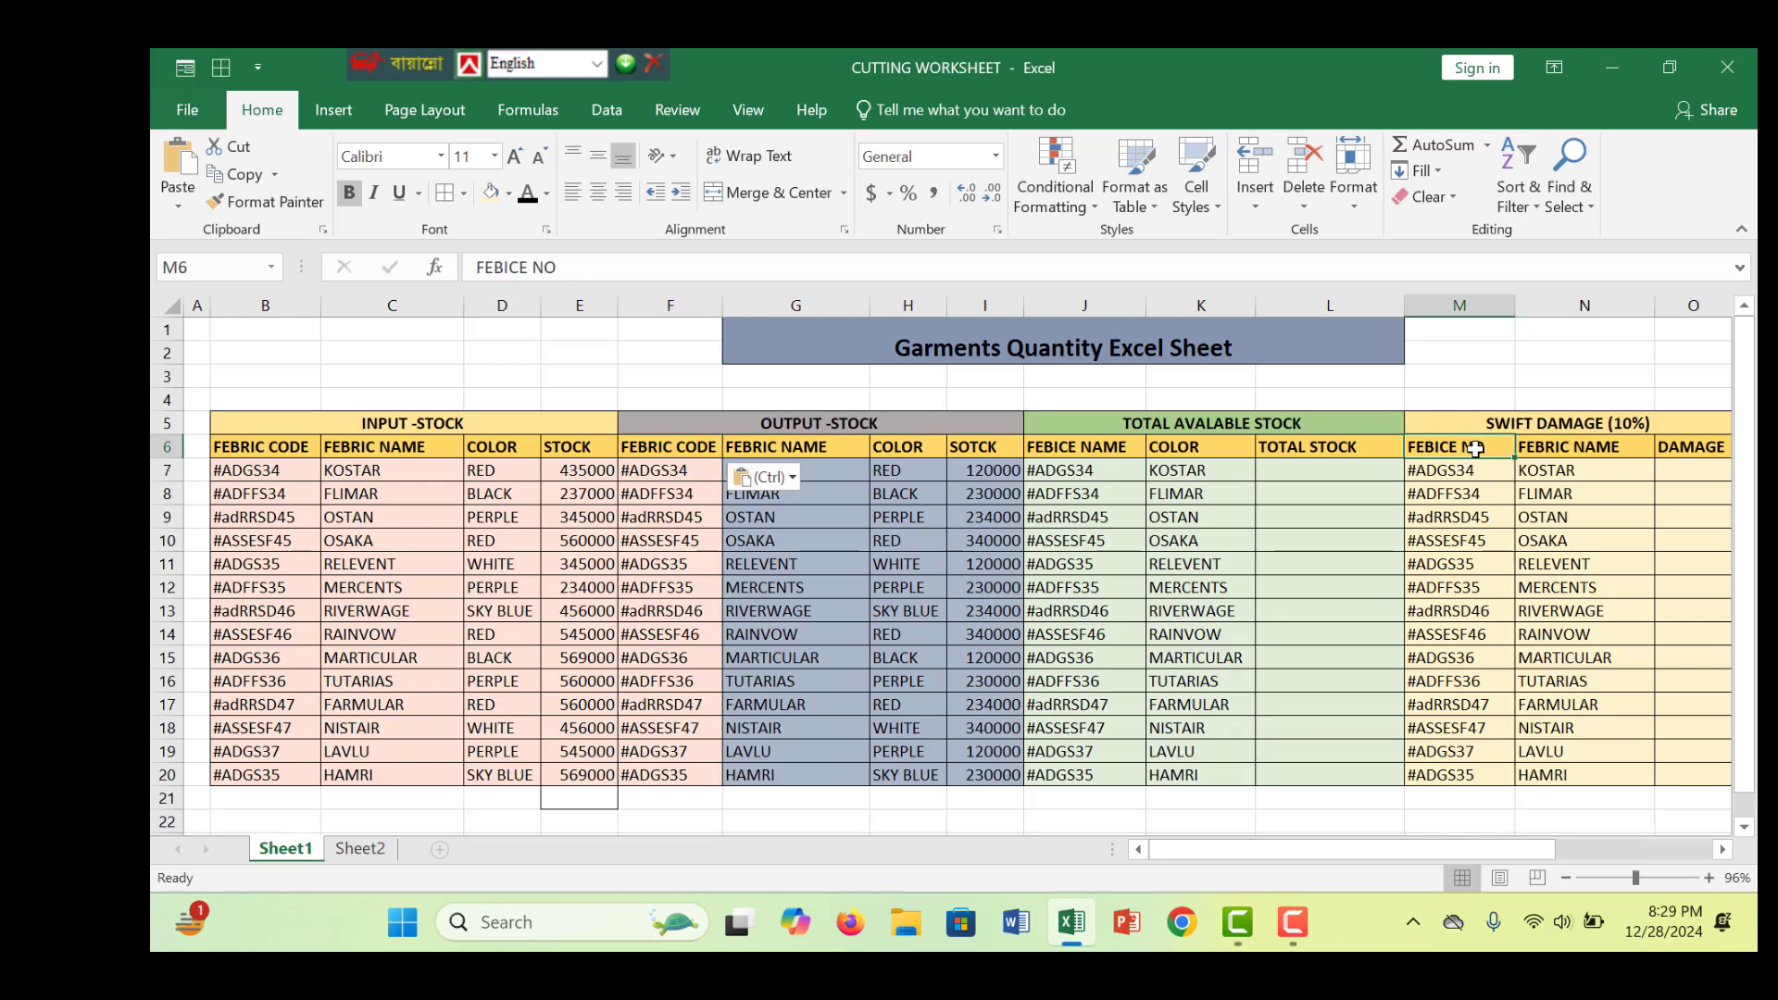
pyautogui.hotkey('ctrl', 'v')
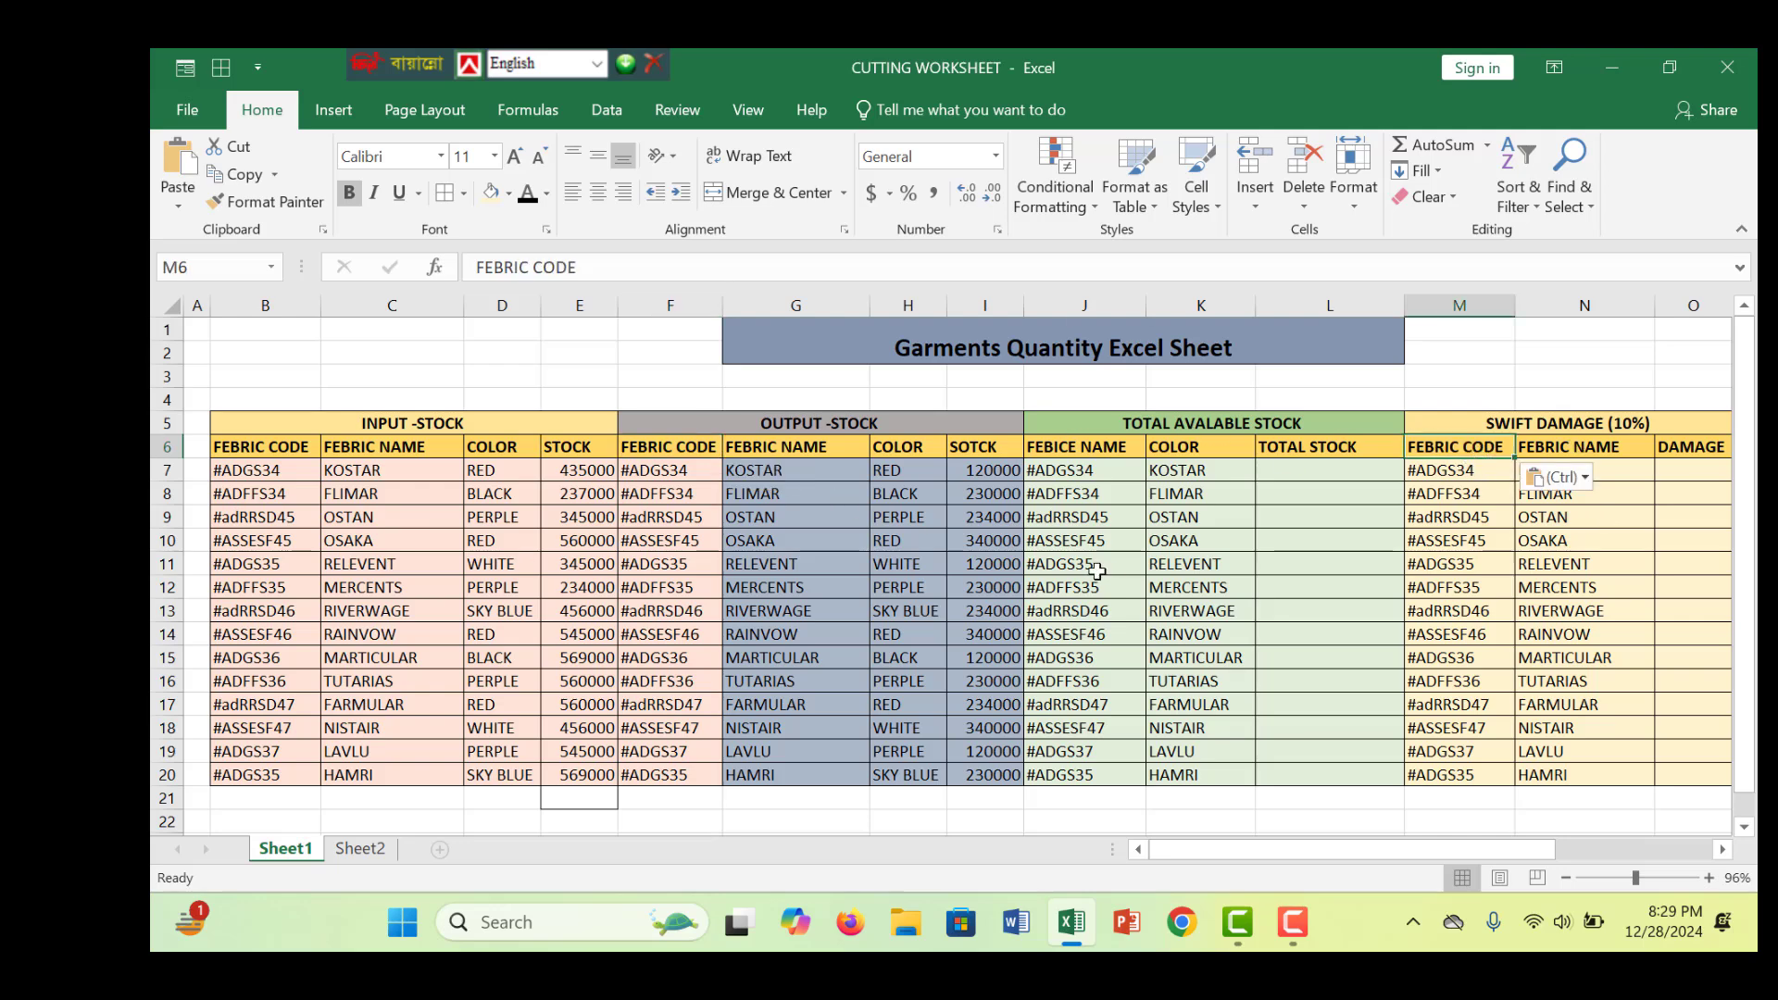
pyautogui.click(989, 306)
pyautogui.click(1262, 174)
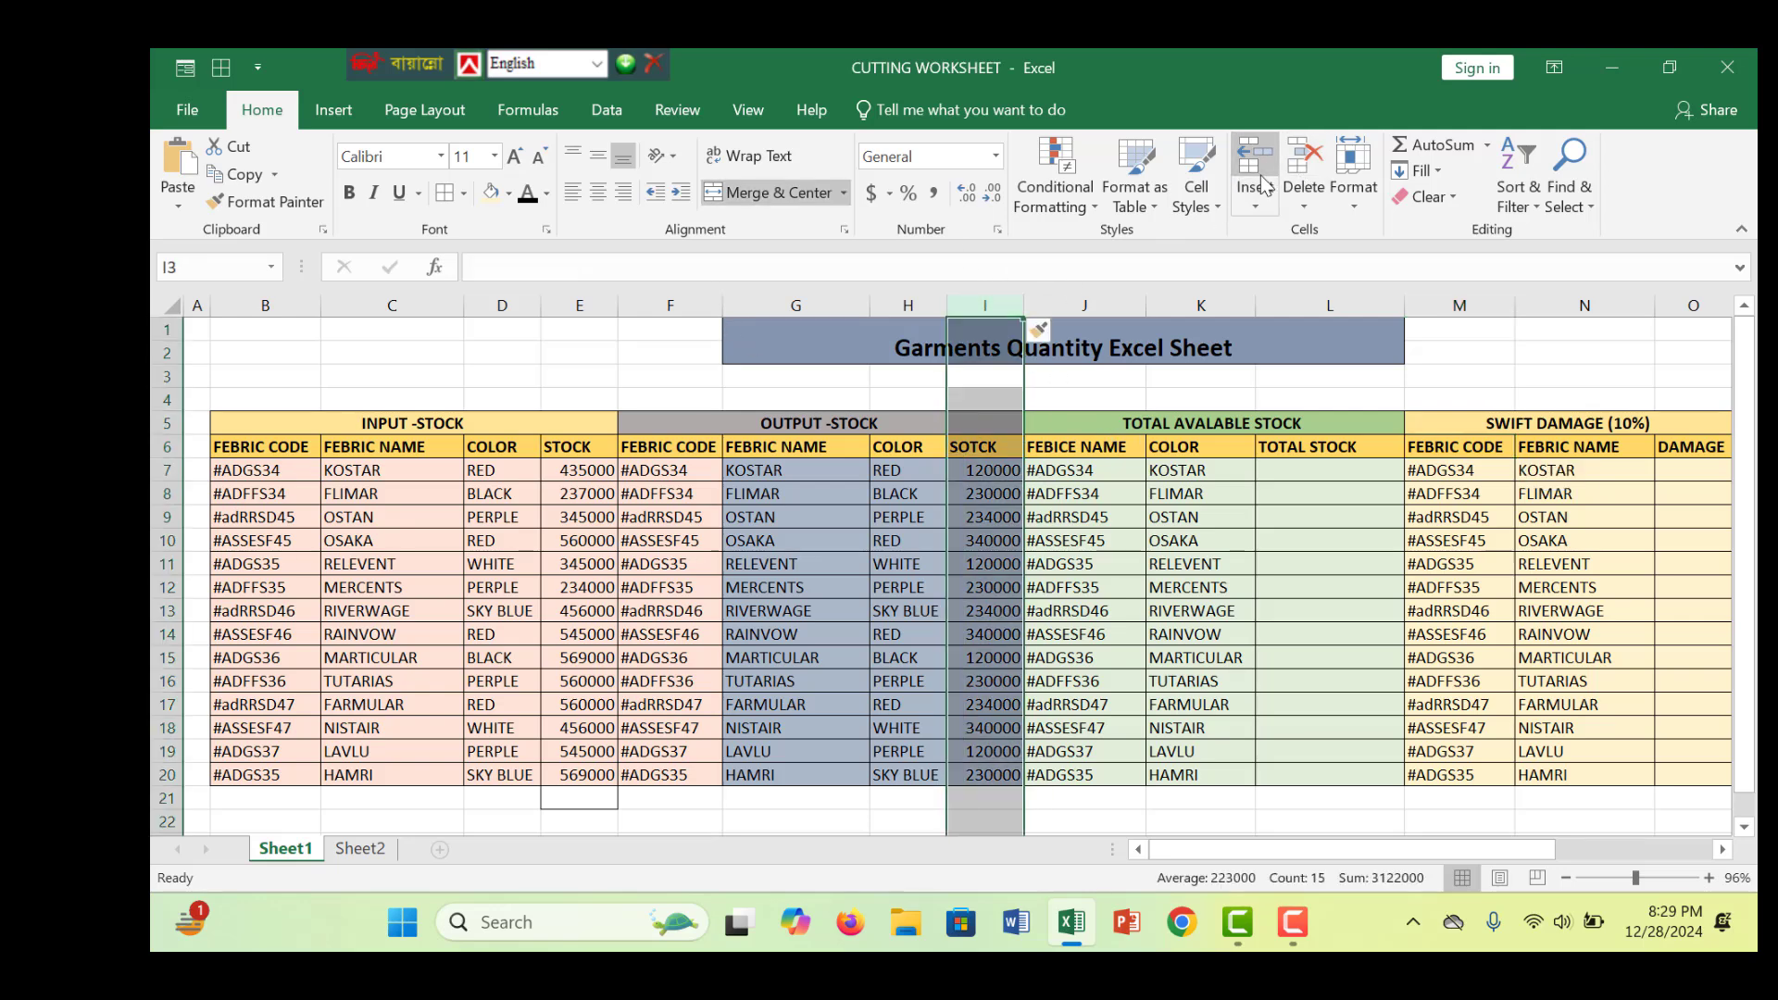
pyautogui.click(998, 448)
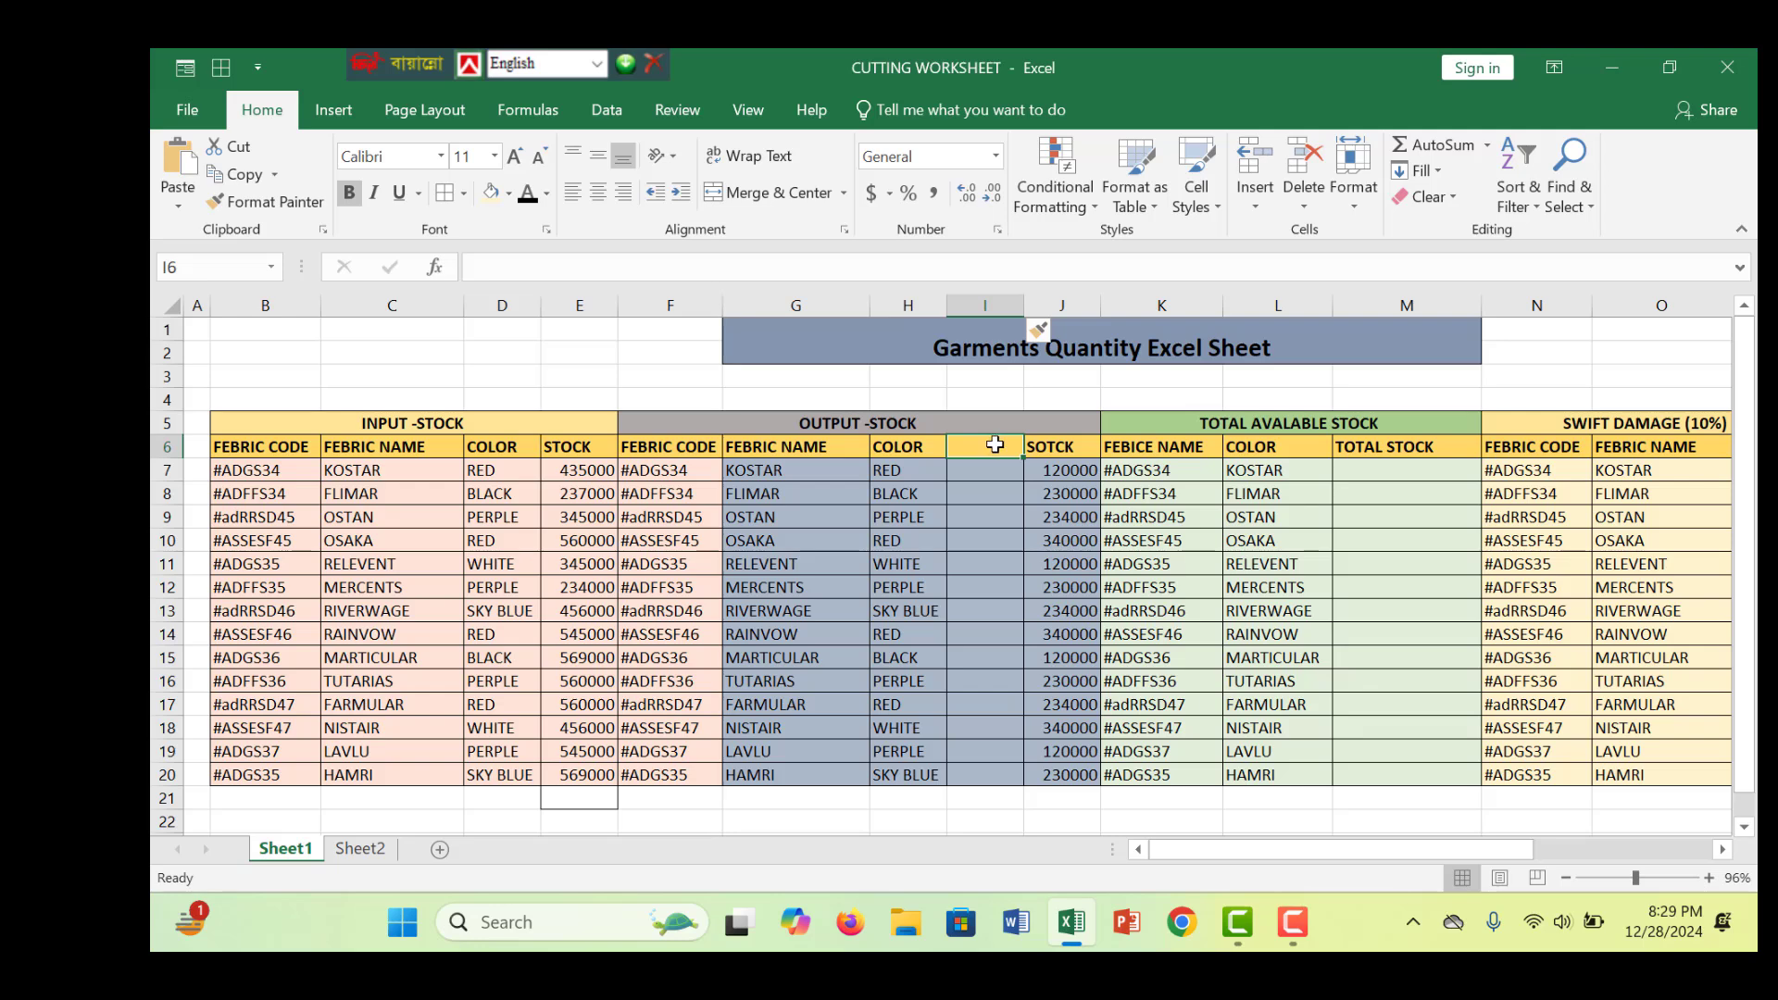
pyautogui.hotkey('ctrl', 'v')
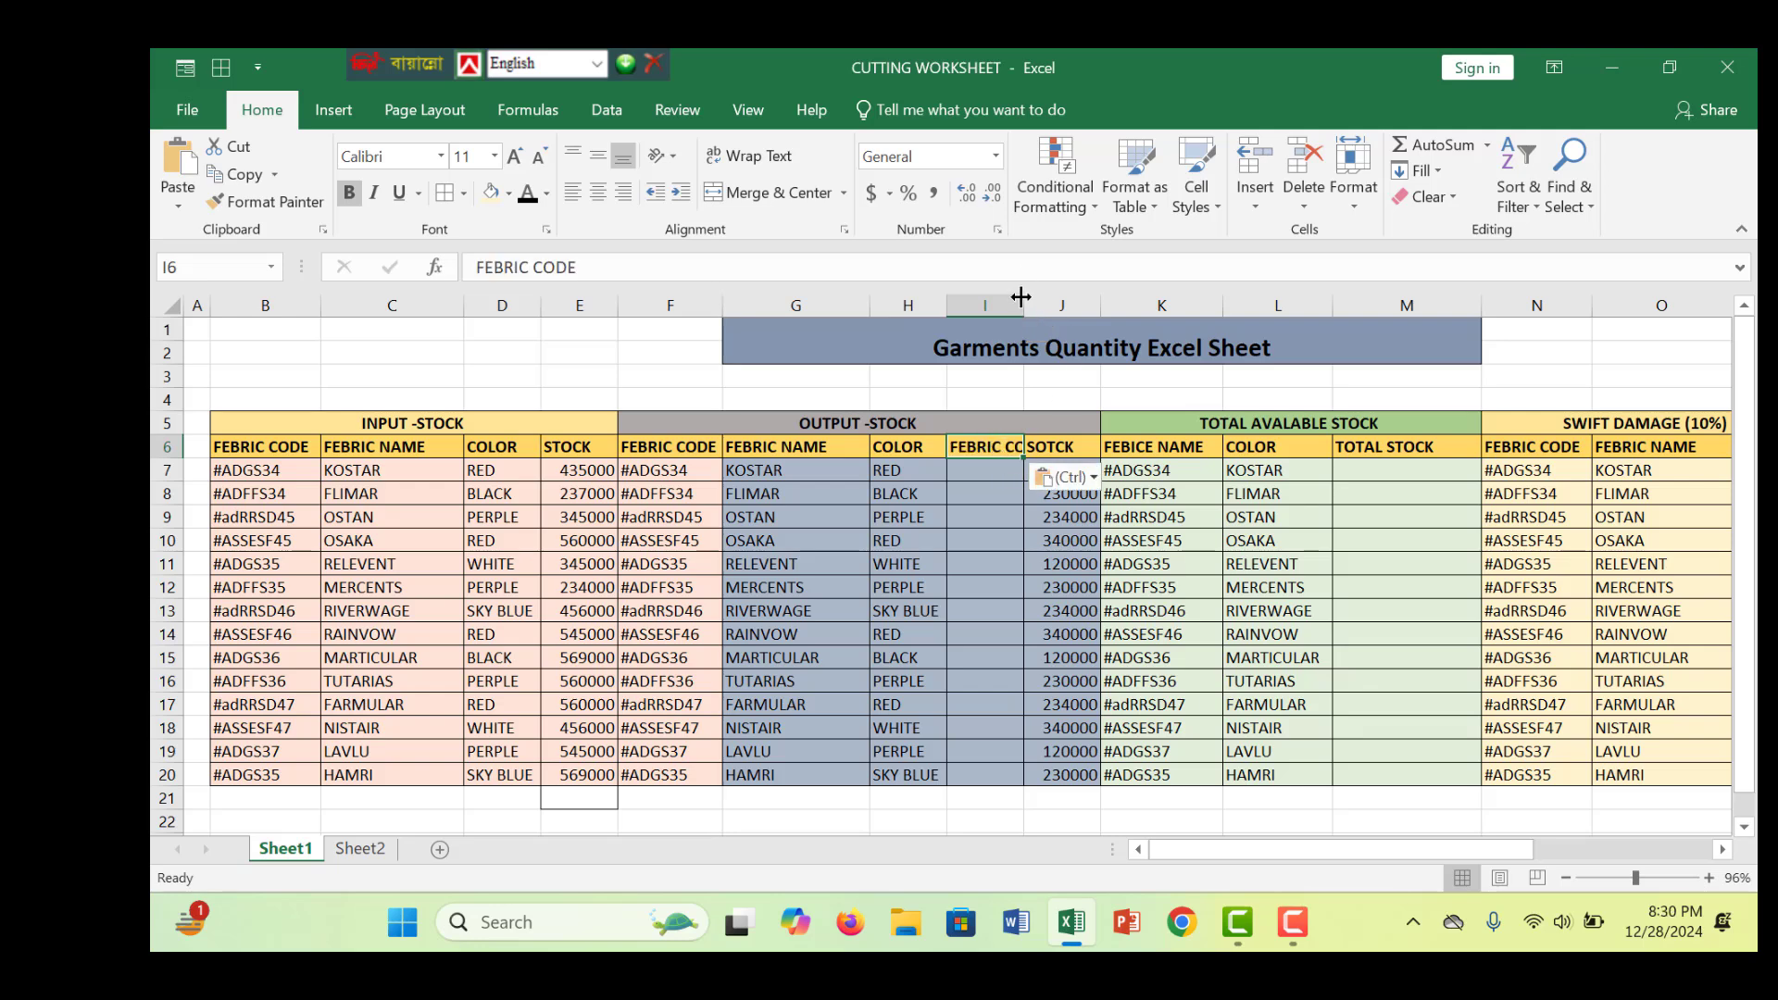
pyautogui.hotkey('ctrl', 'z')
pyautogui.hotkey('ctrl', 'z')
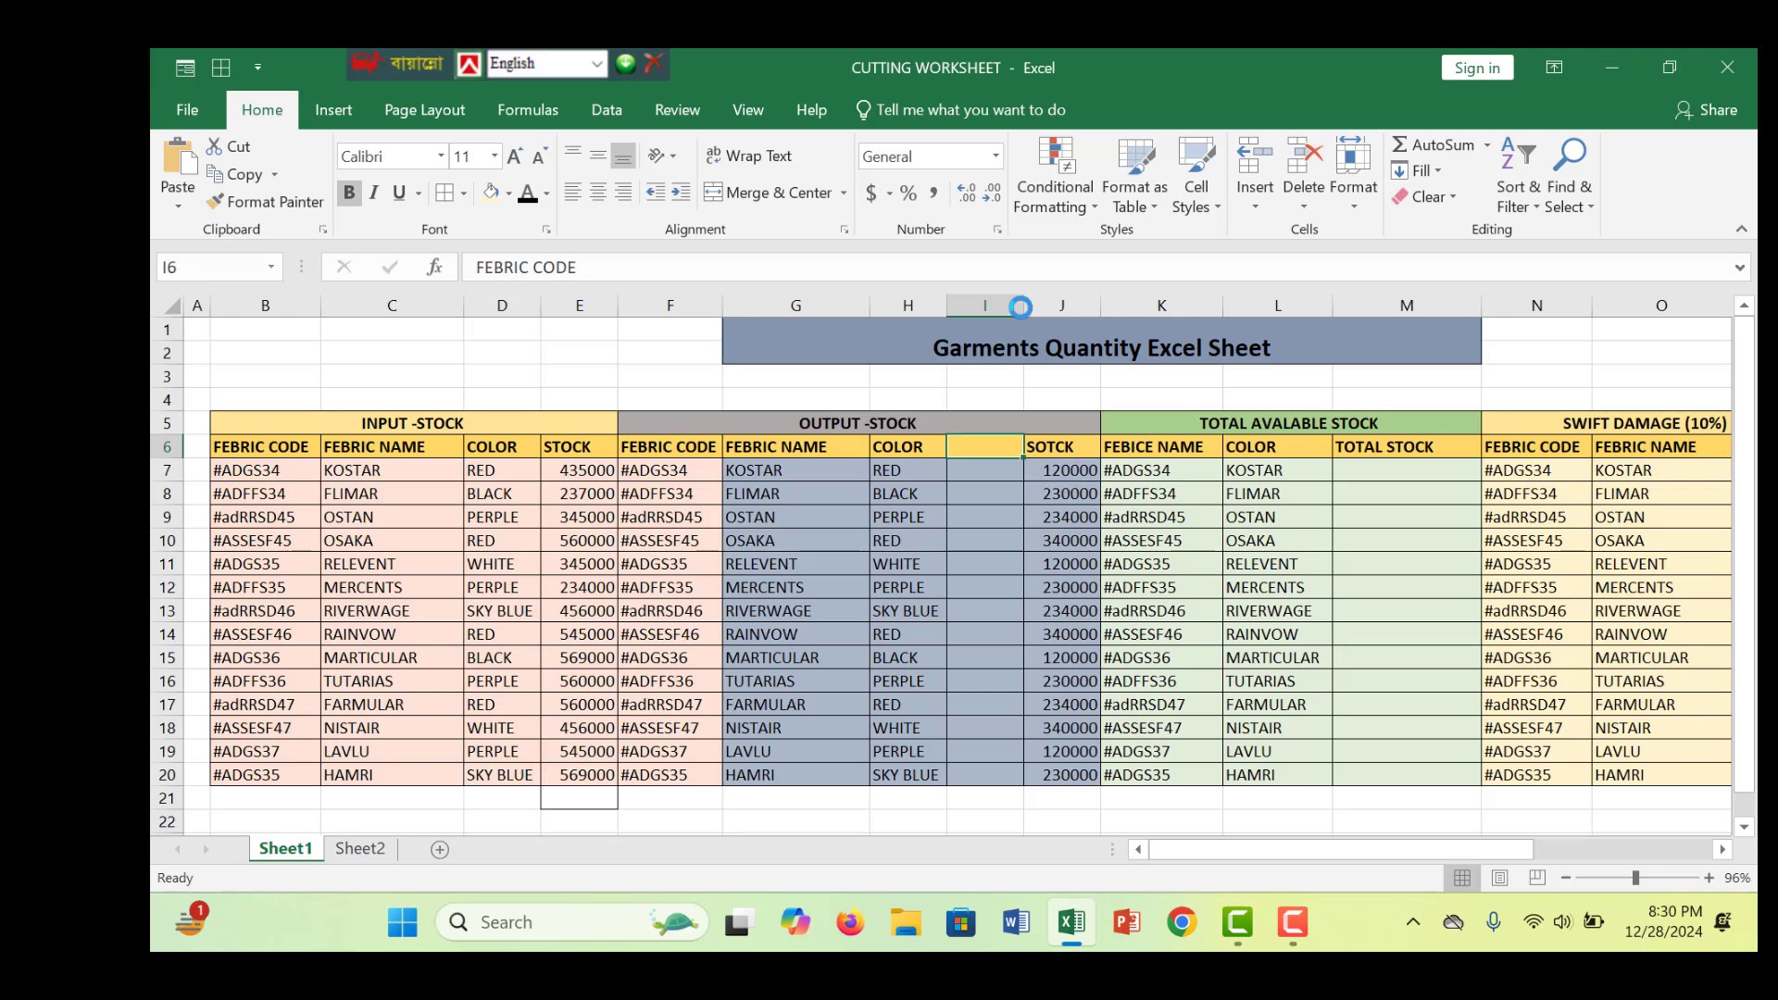
pyautogui.click(1132, 567)
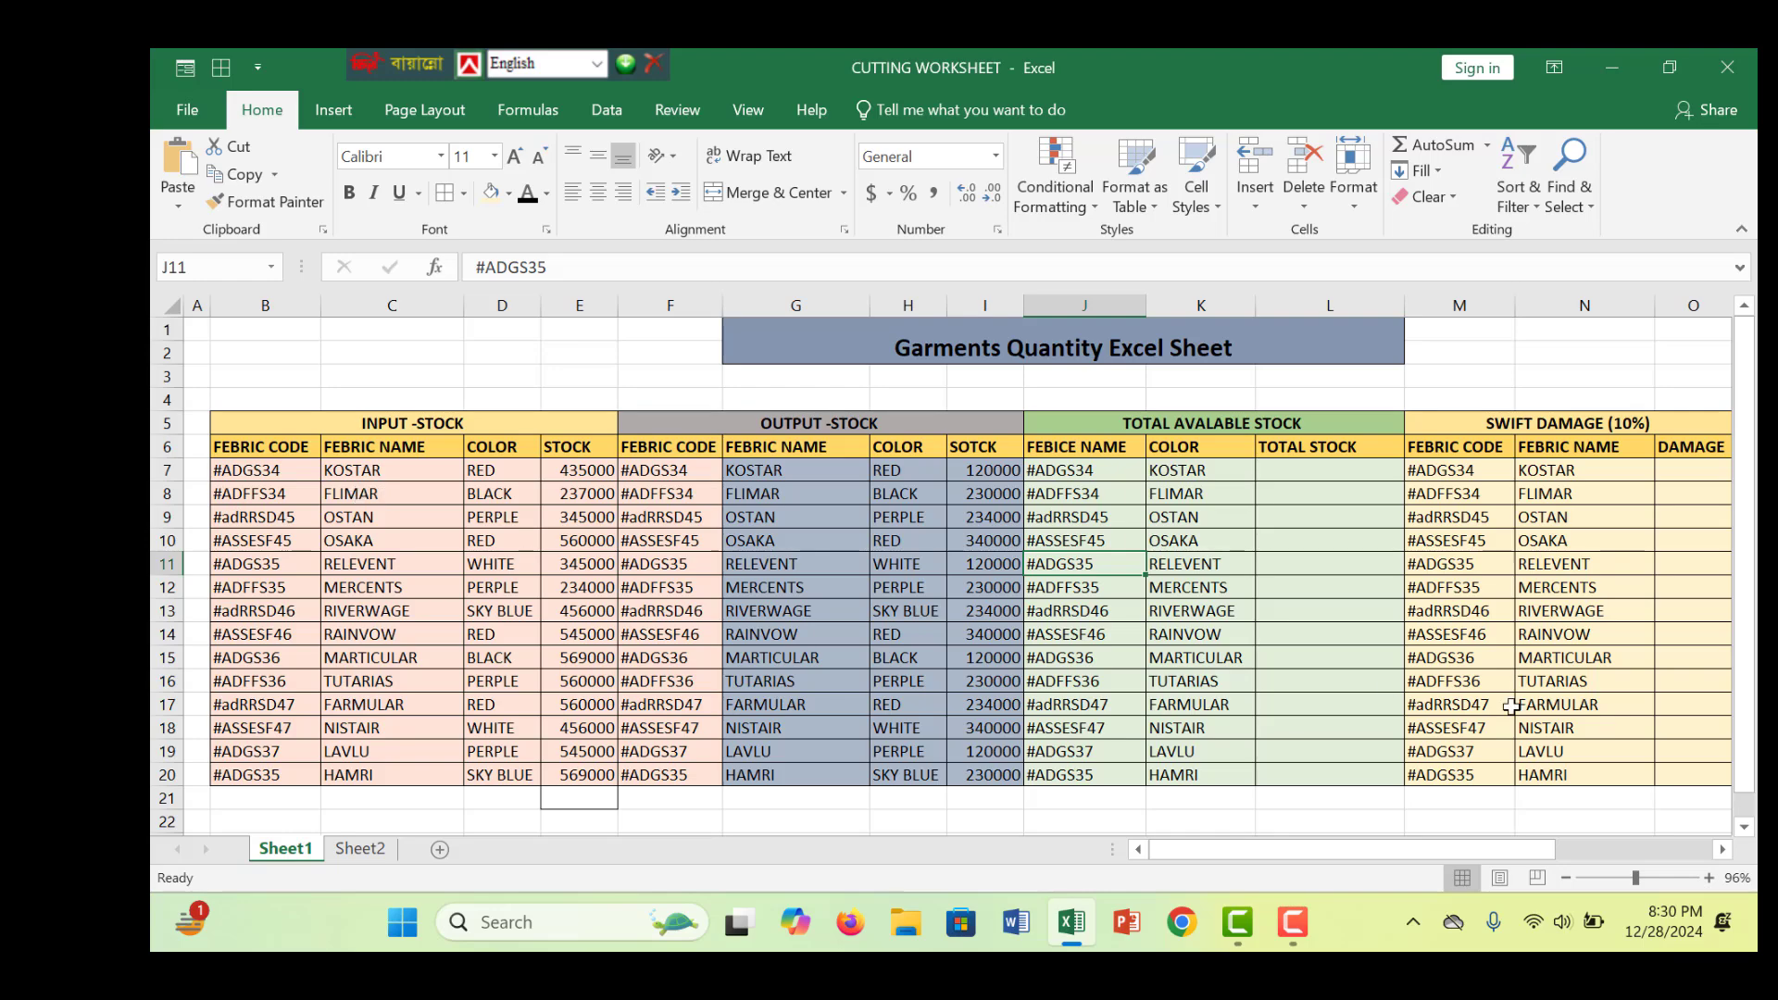
# Step: Fill the OUTPUT-STOCK fabric code cells F7:F20 with light blue
pyautogui.click(1643, 877)
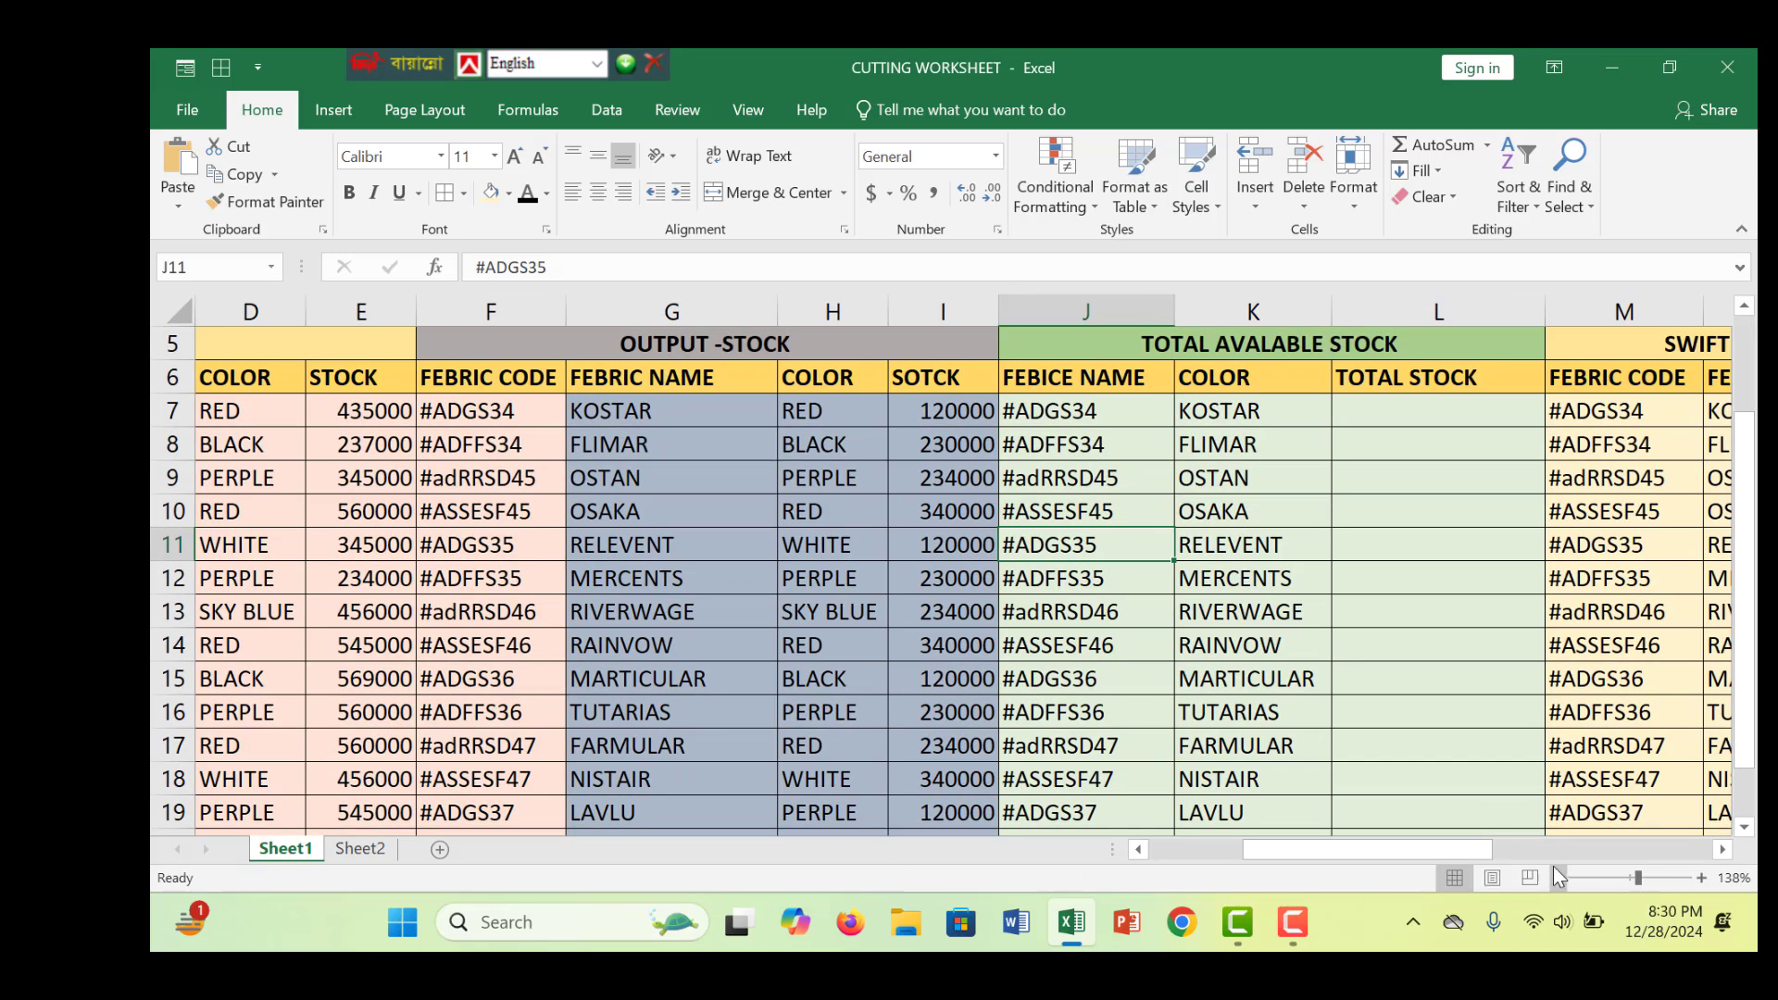
pyautogui.moveTo(1277, 843); pyautogui.dragTo(1152, 852)
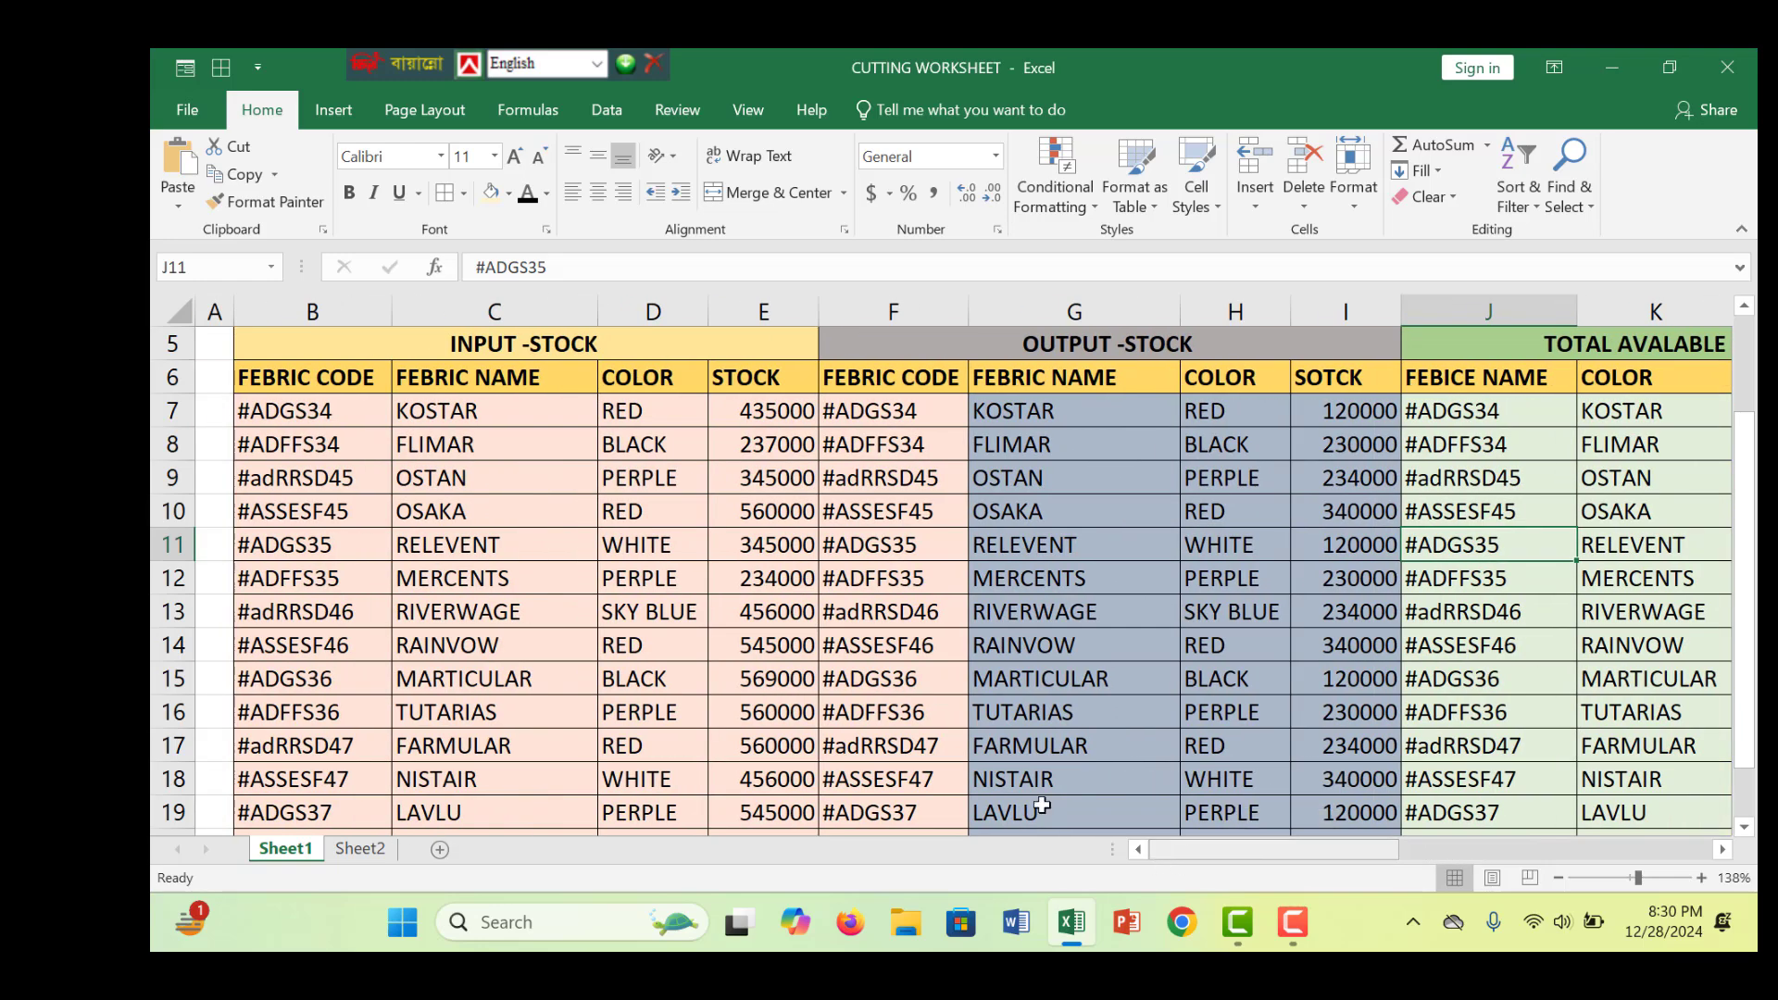
pyautogui.click(793, 421)
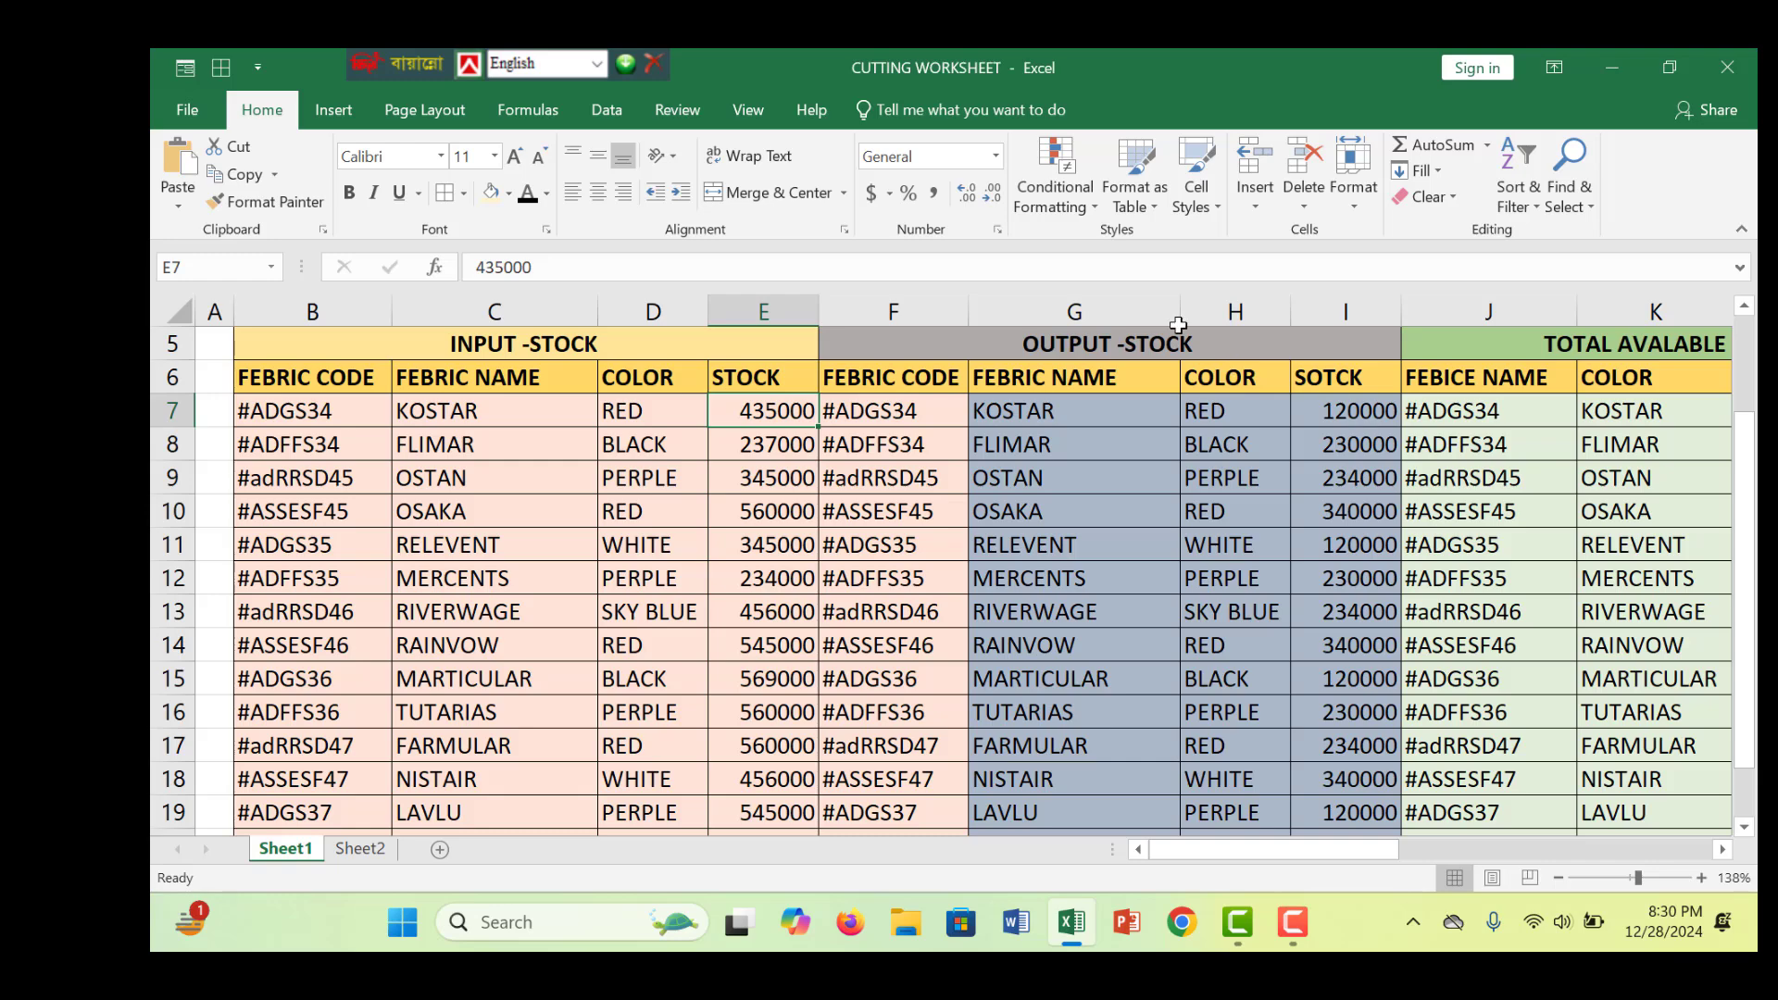
pyautogui.click(547, 346)
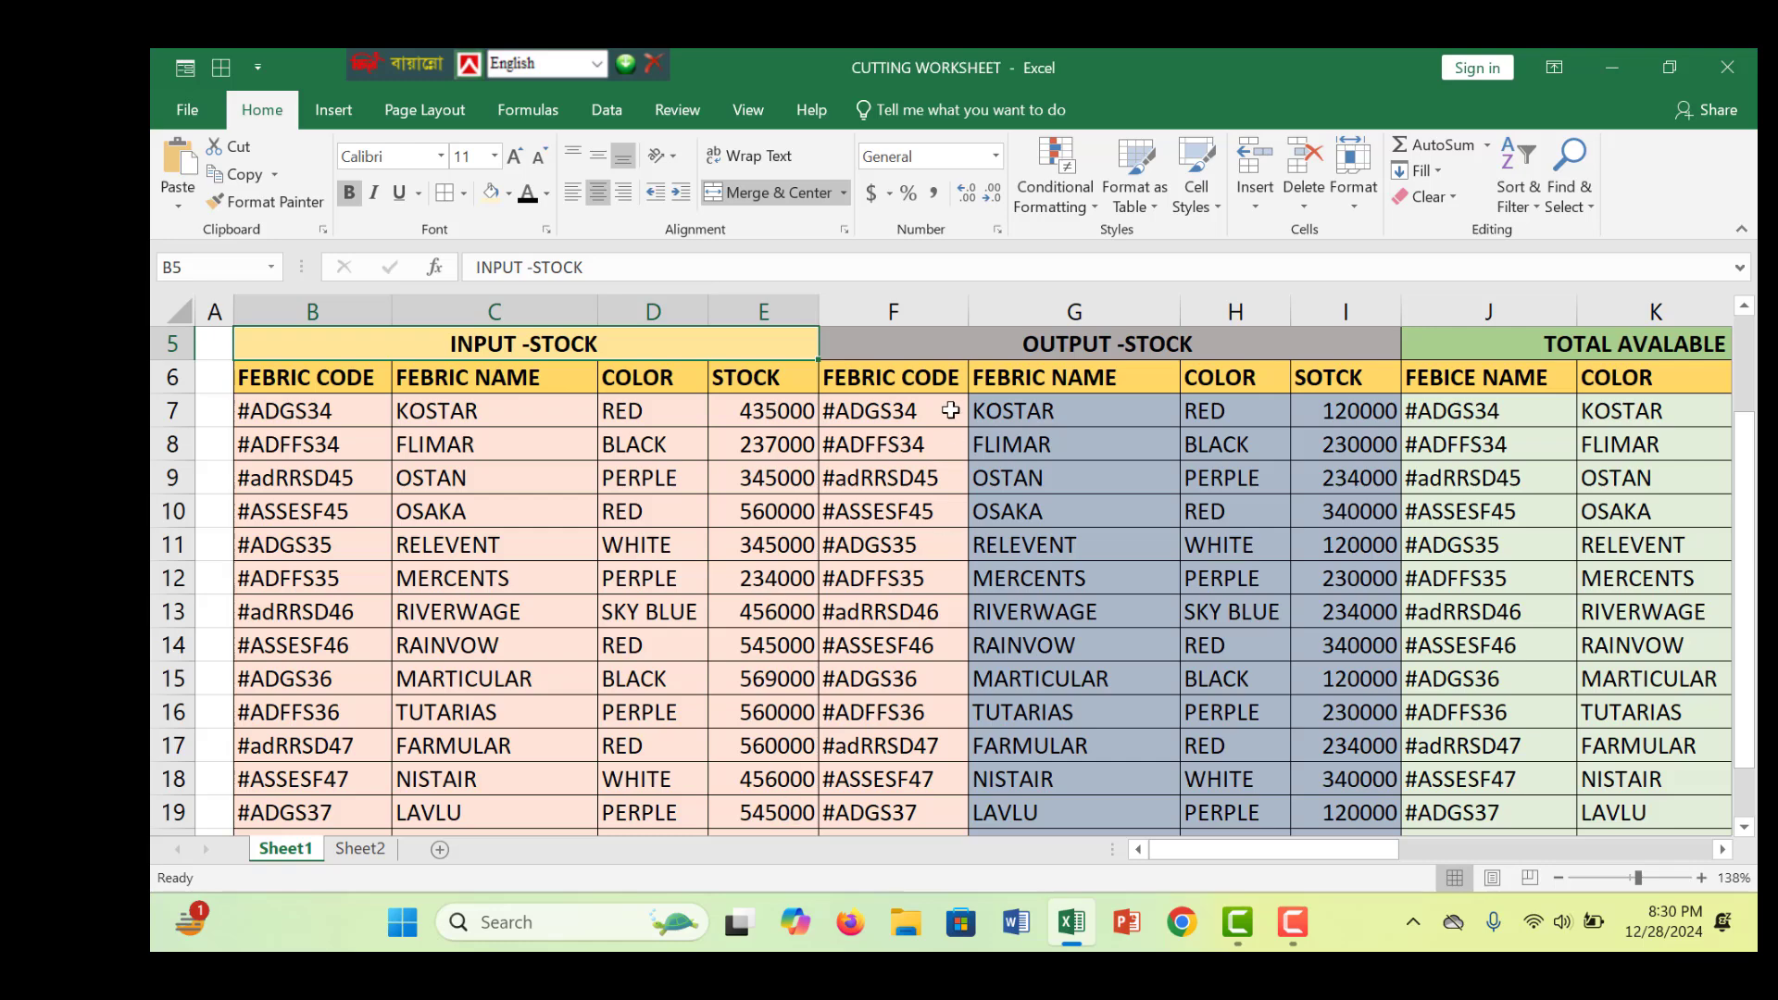
pyautogui.moveTo(952, 410); pyautogui.dragTo(943, 475)
pyautogui.moveTo(941, 551); pyautogui.dragTo(926, 781)
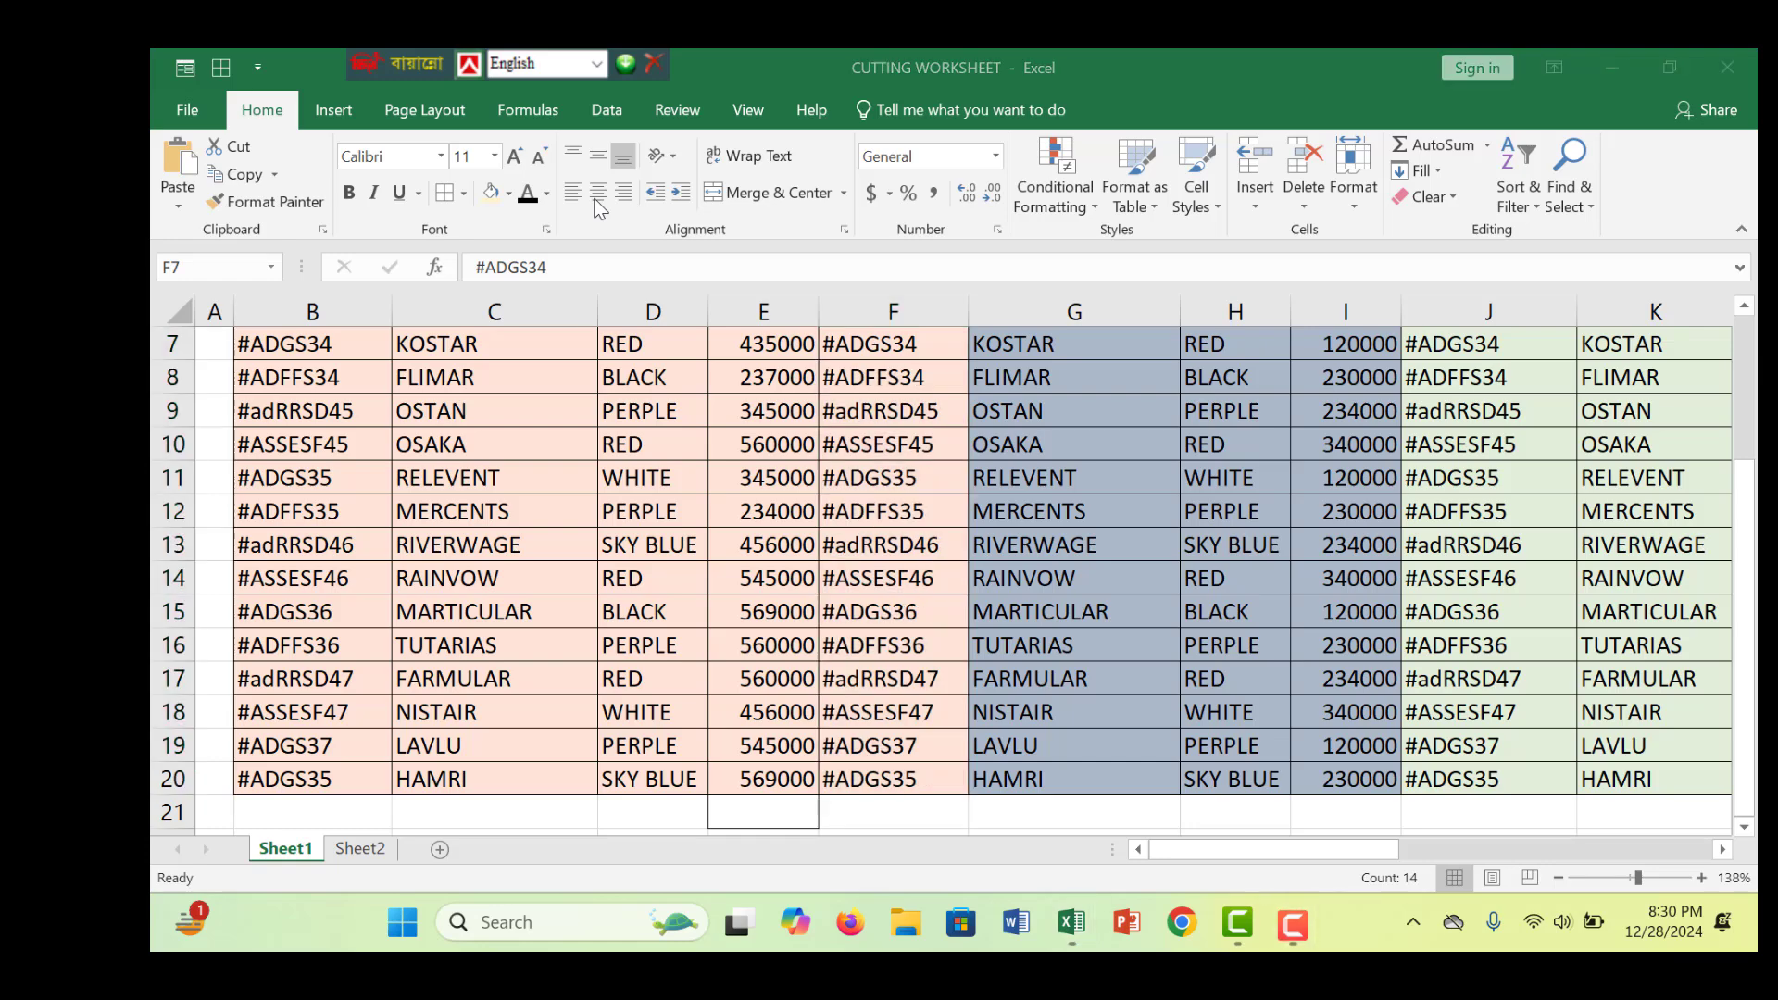
pyautogui.click(493, 193)
pyautogui.click(509, 194)
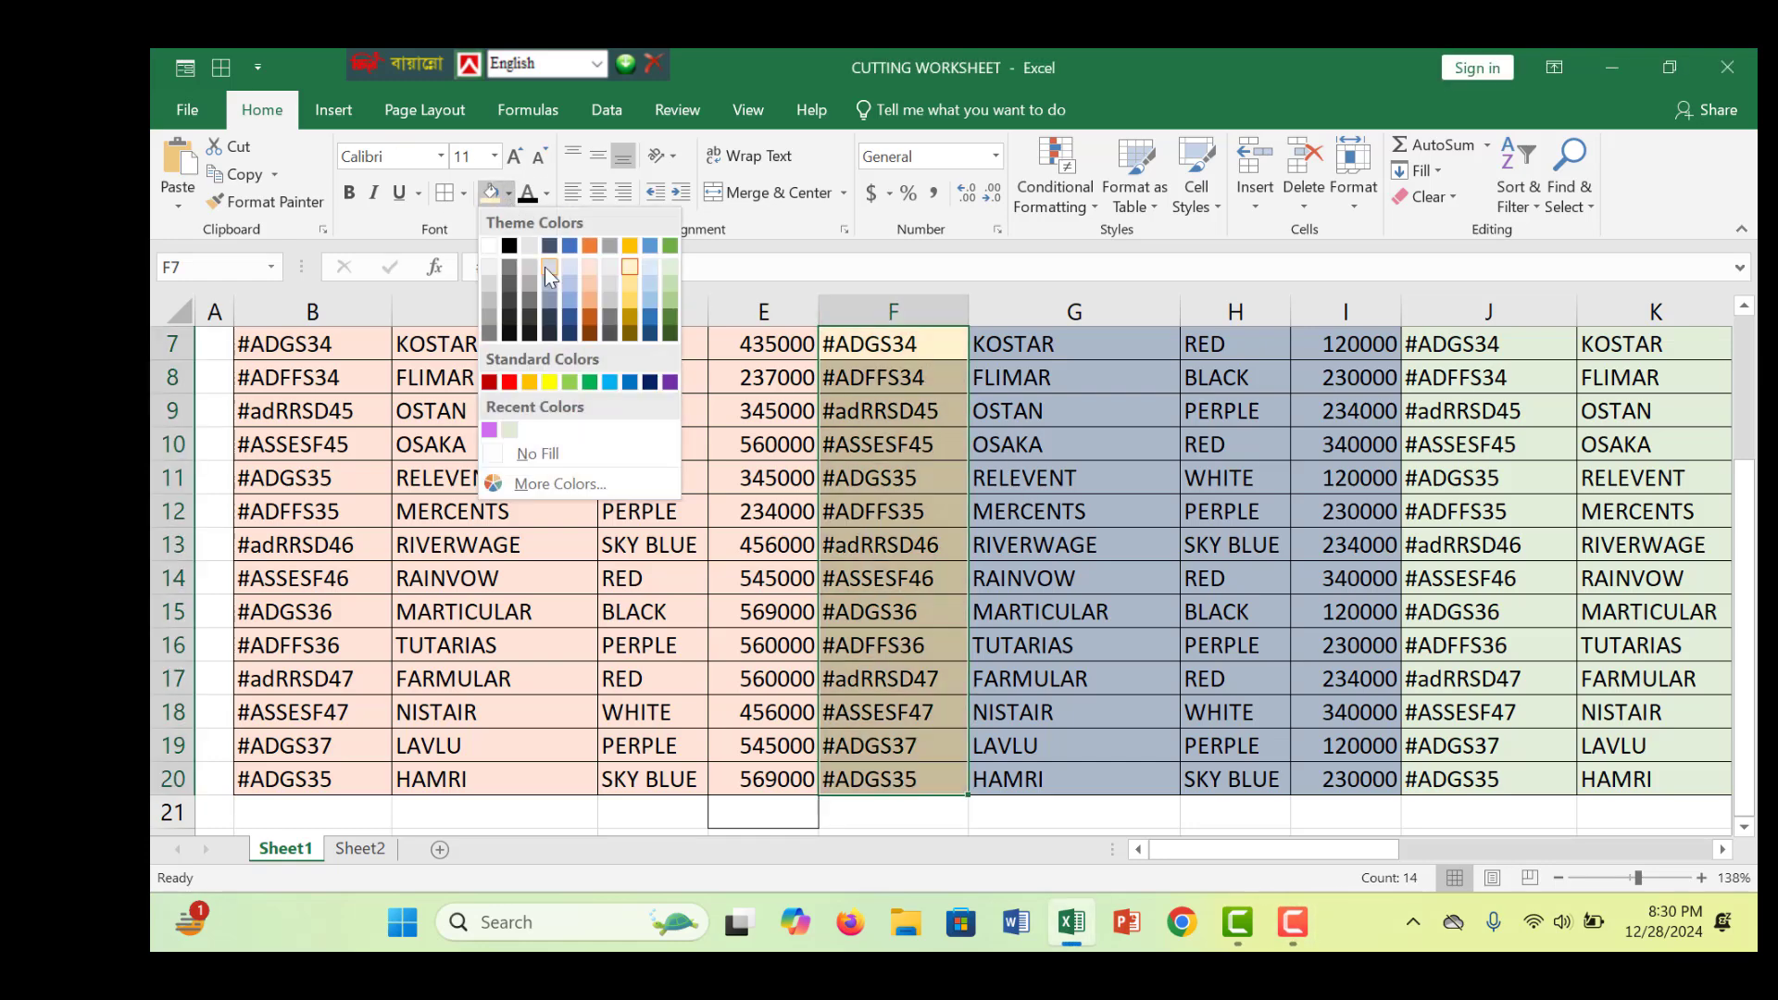
pyautogui.click(656, 286)
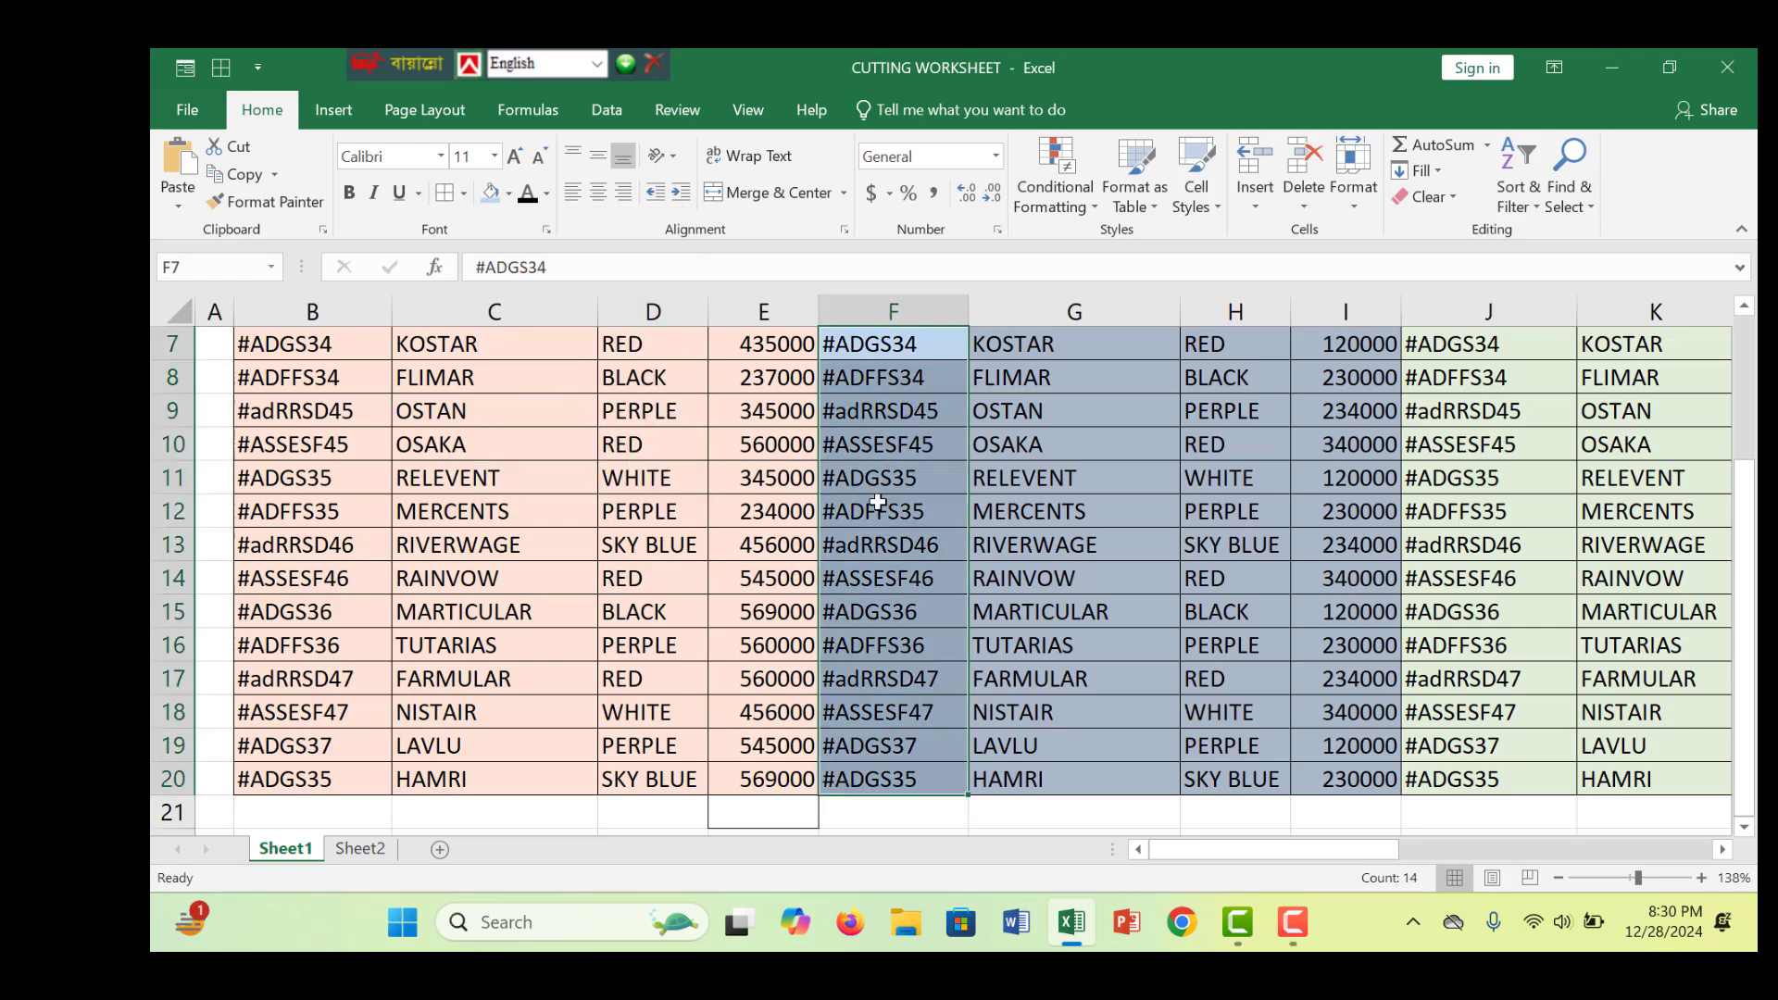
pyautogui.click(755, 476)
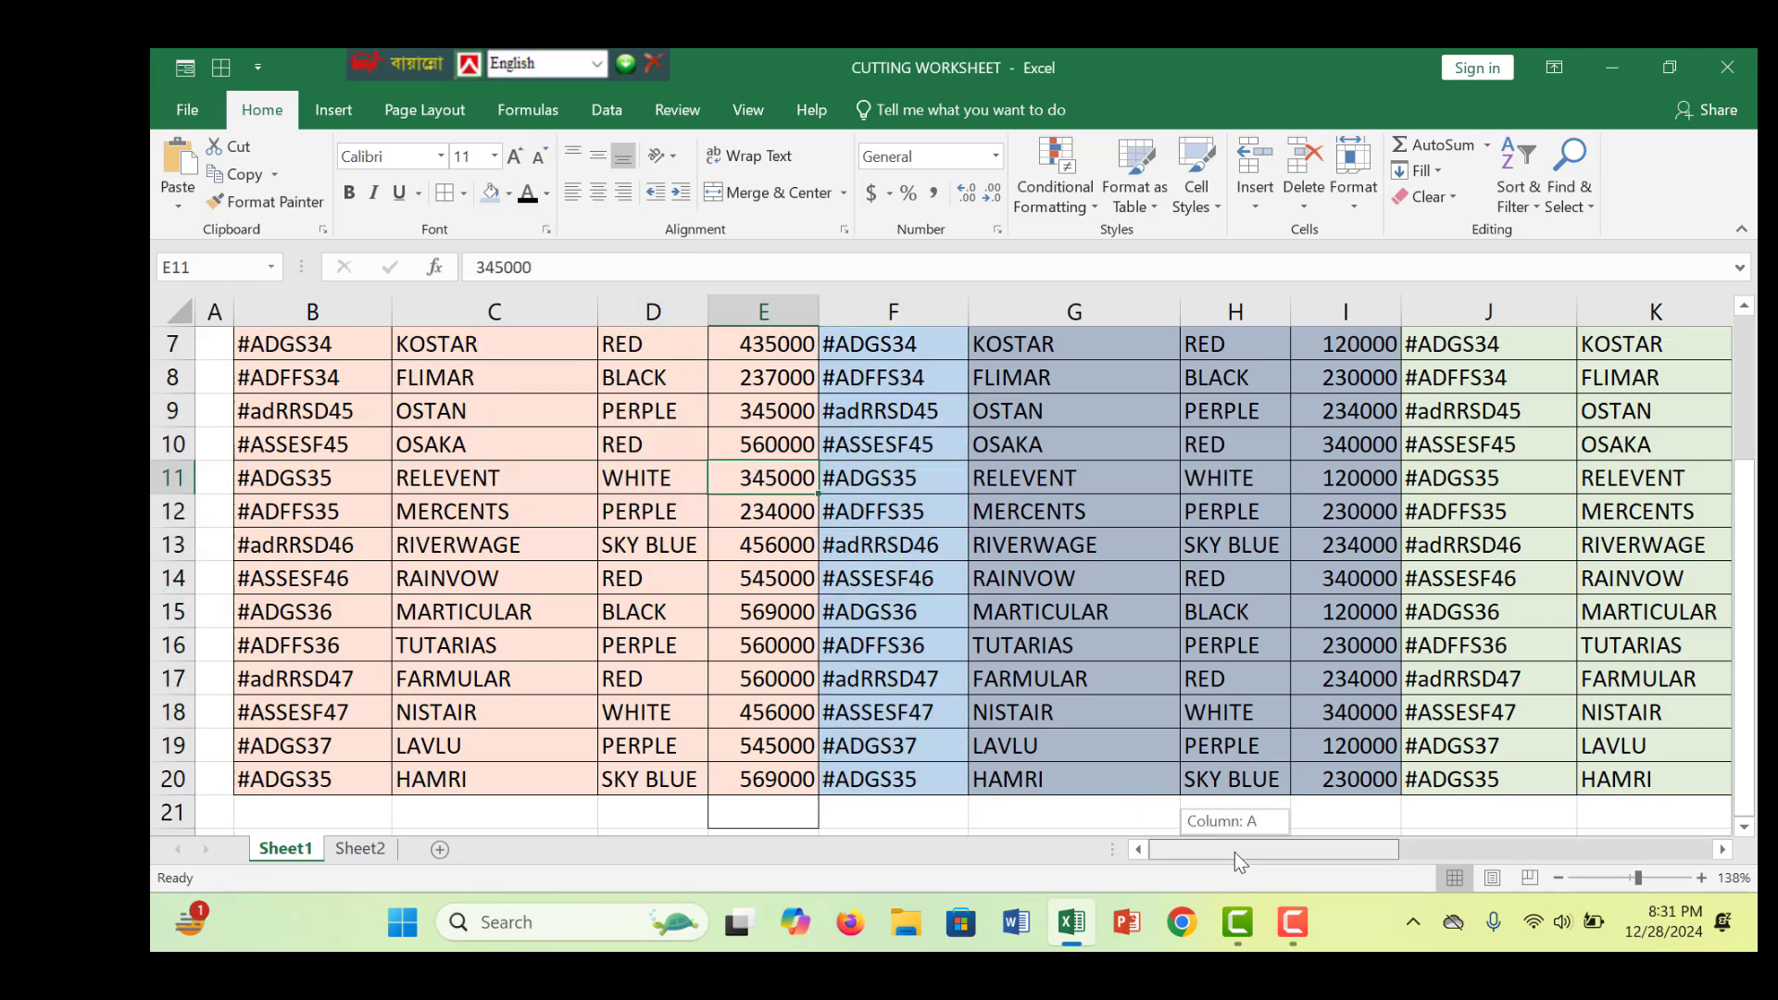
# Step: Calculate the available stock in L7 with =E7-I7 and fill the formula down the TOTAL STOCK column to L20
pyautogui.moveTo(1236, 852); pyautogui.dragTo(1299, 858)
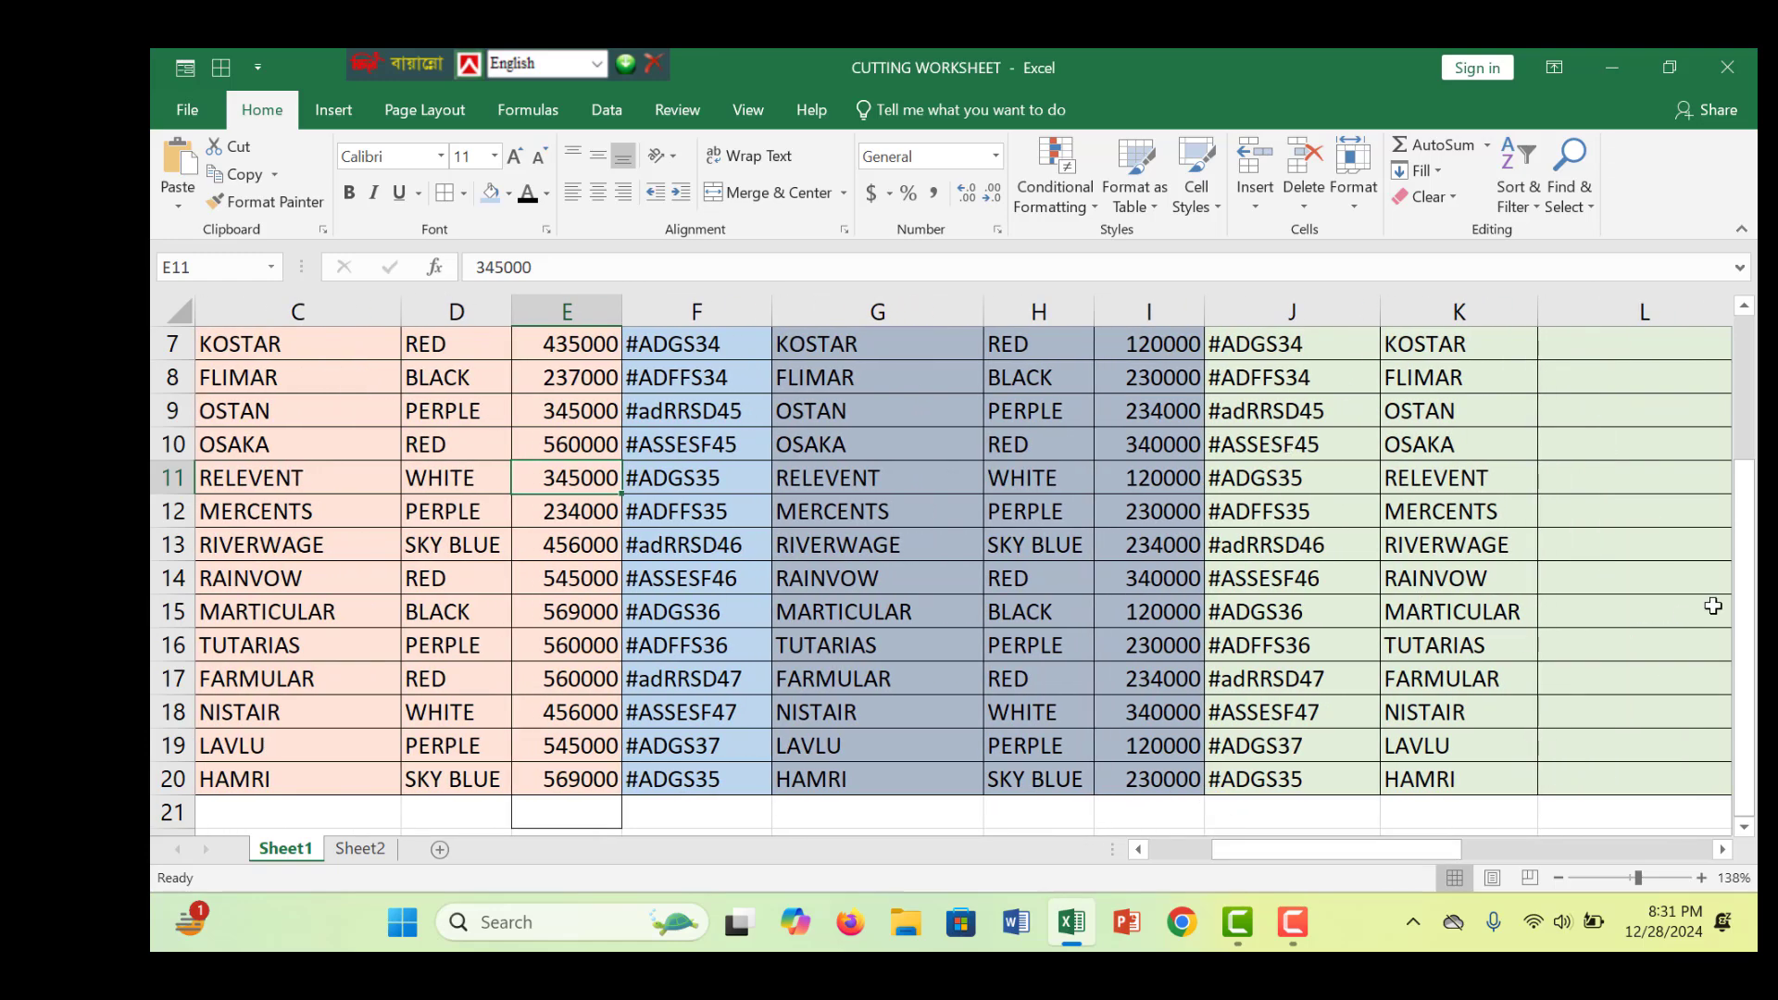
pyautogui.moveTo(1738, 615); pyautogui.dragTo(1728, 523)
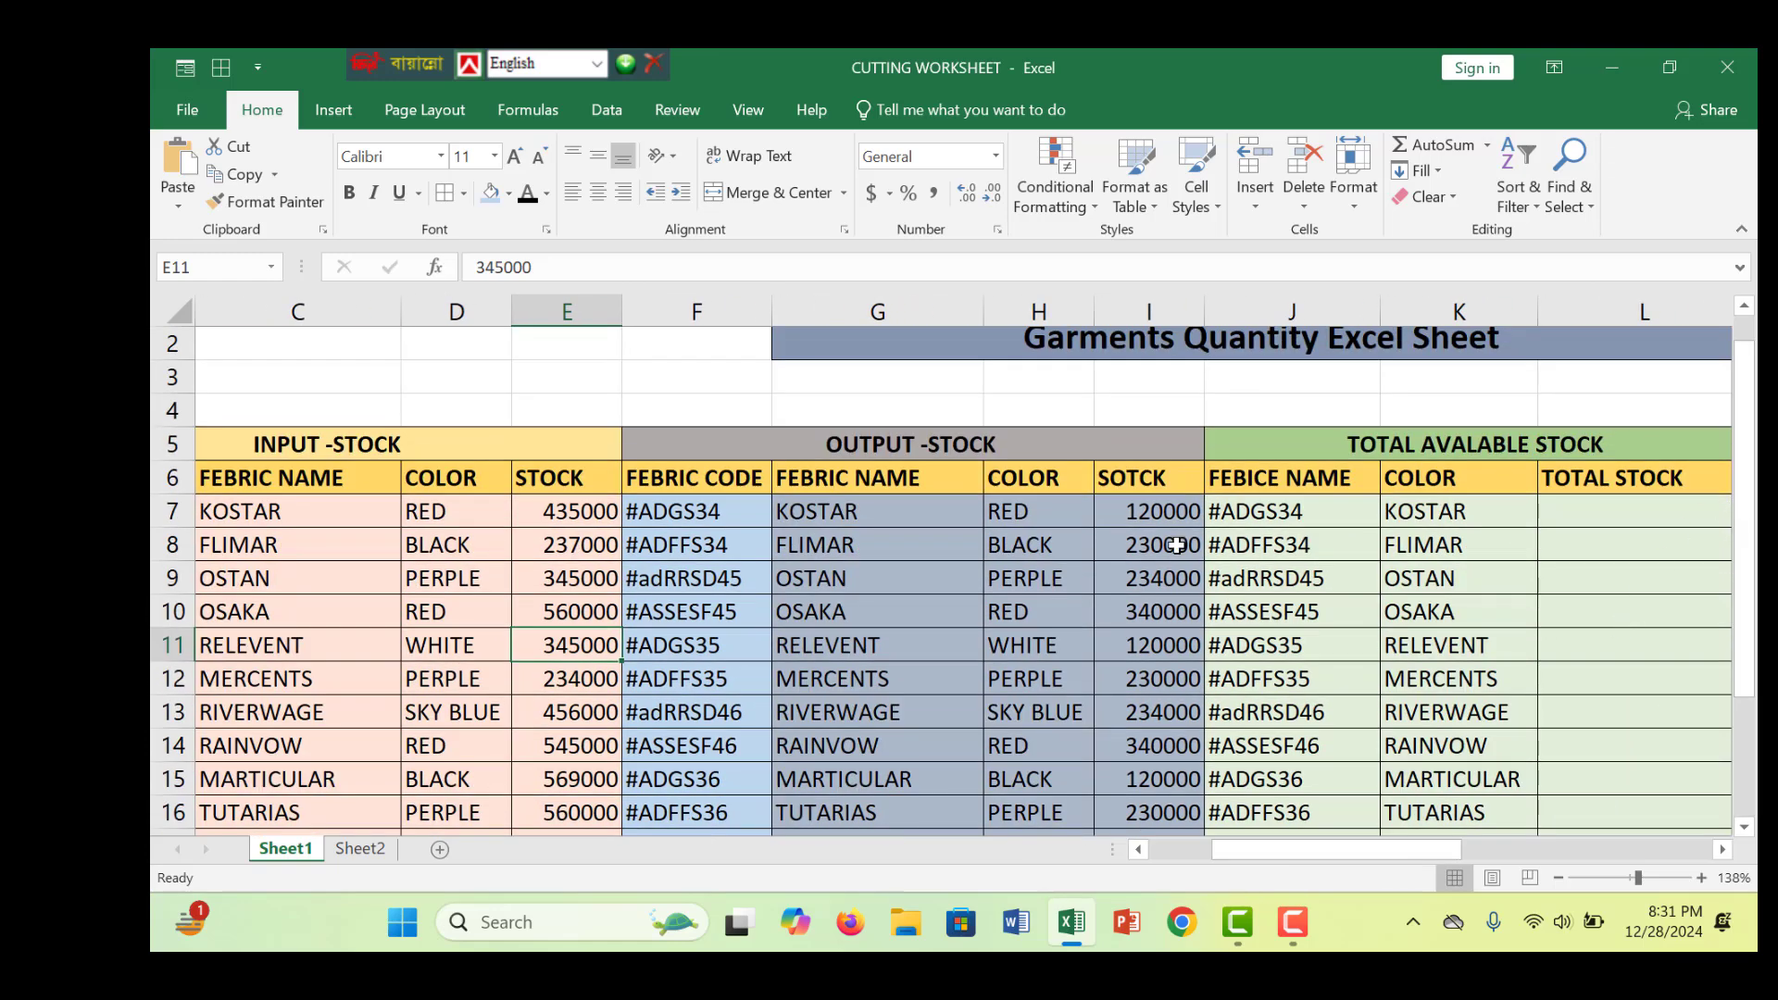
pyautogui.click(1609, 524)
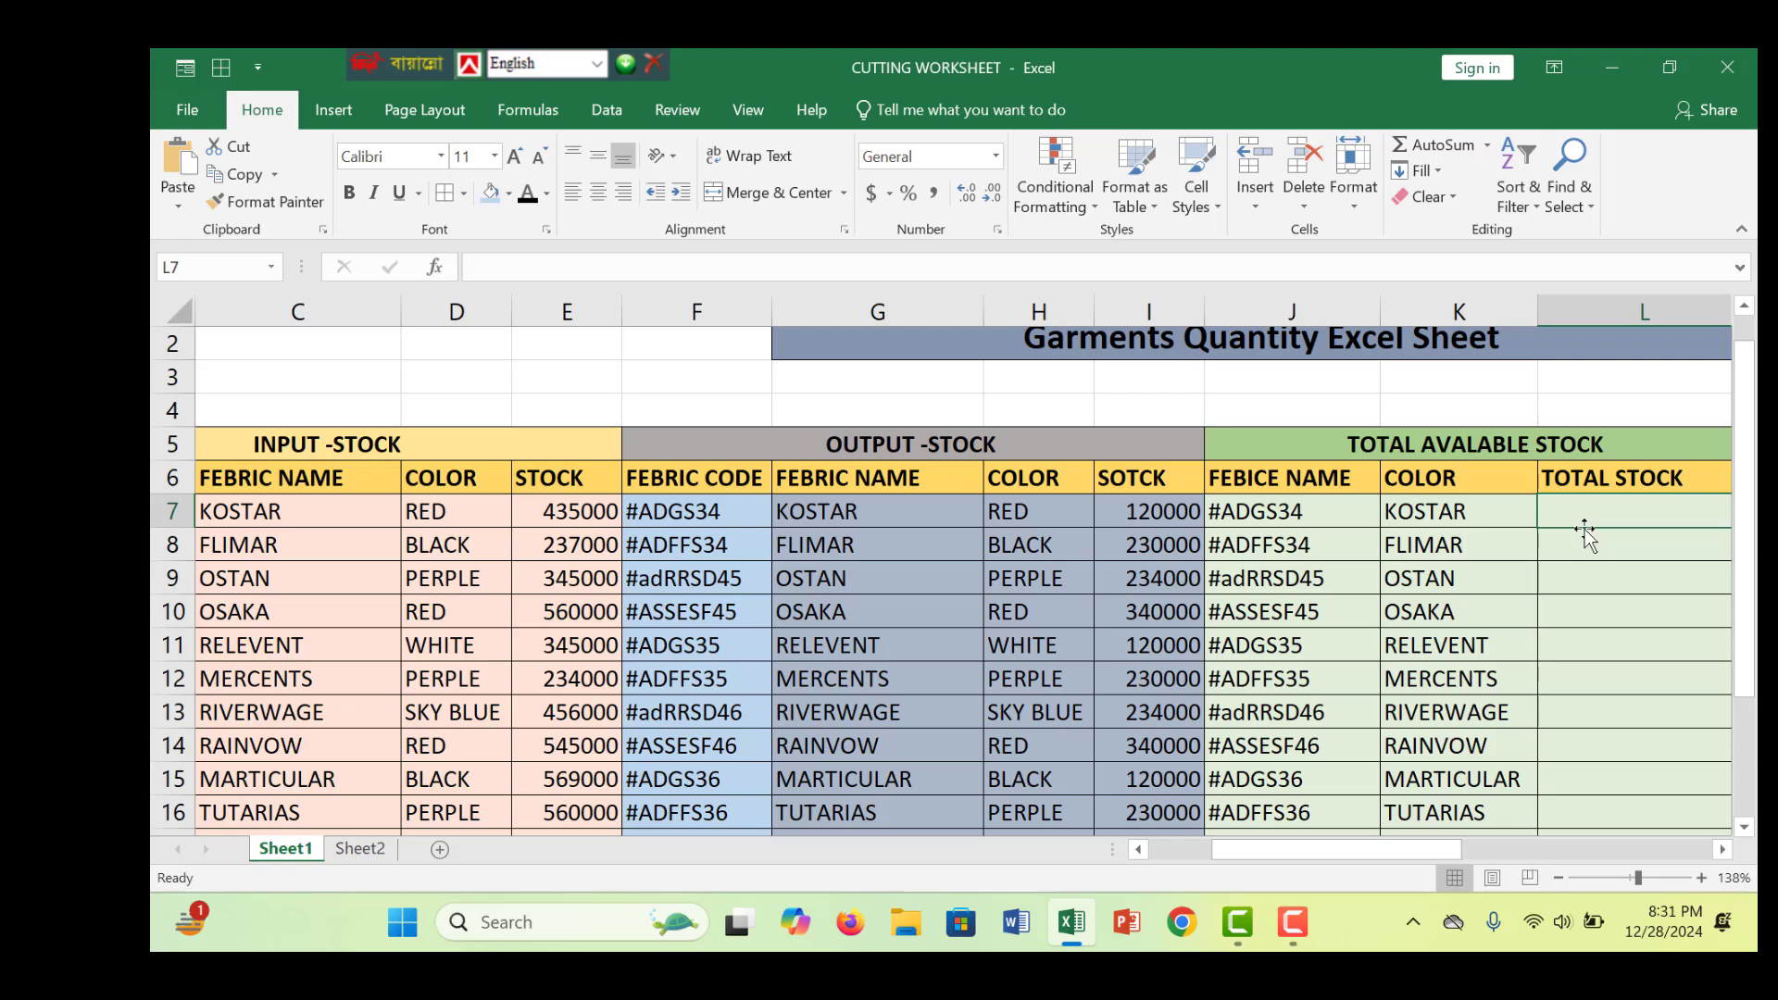
pyautogui.write('=')
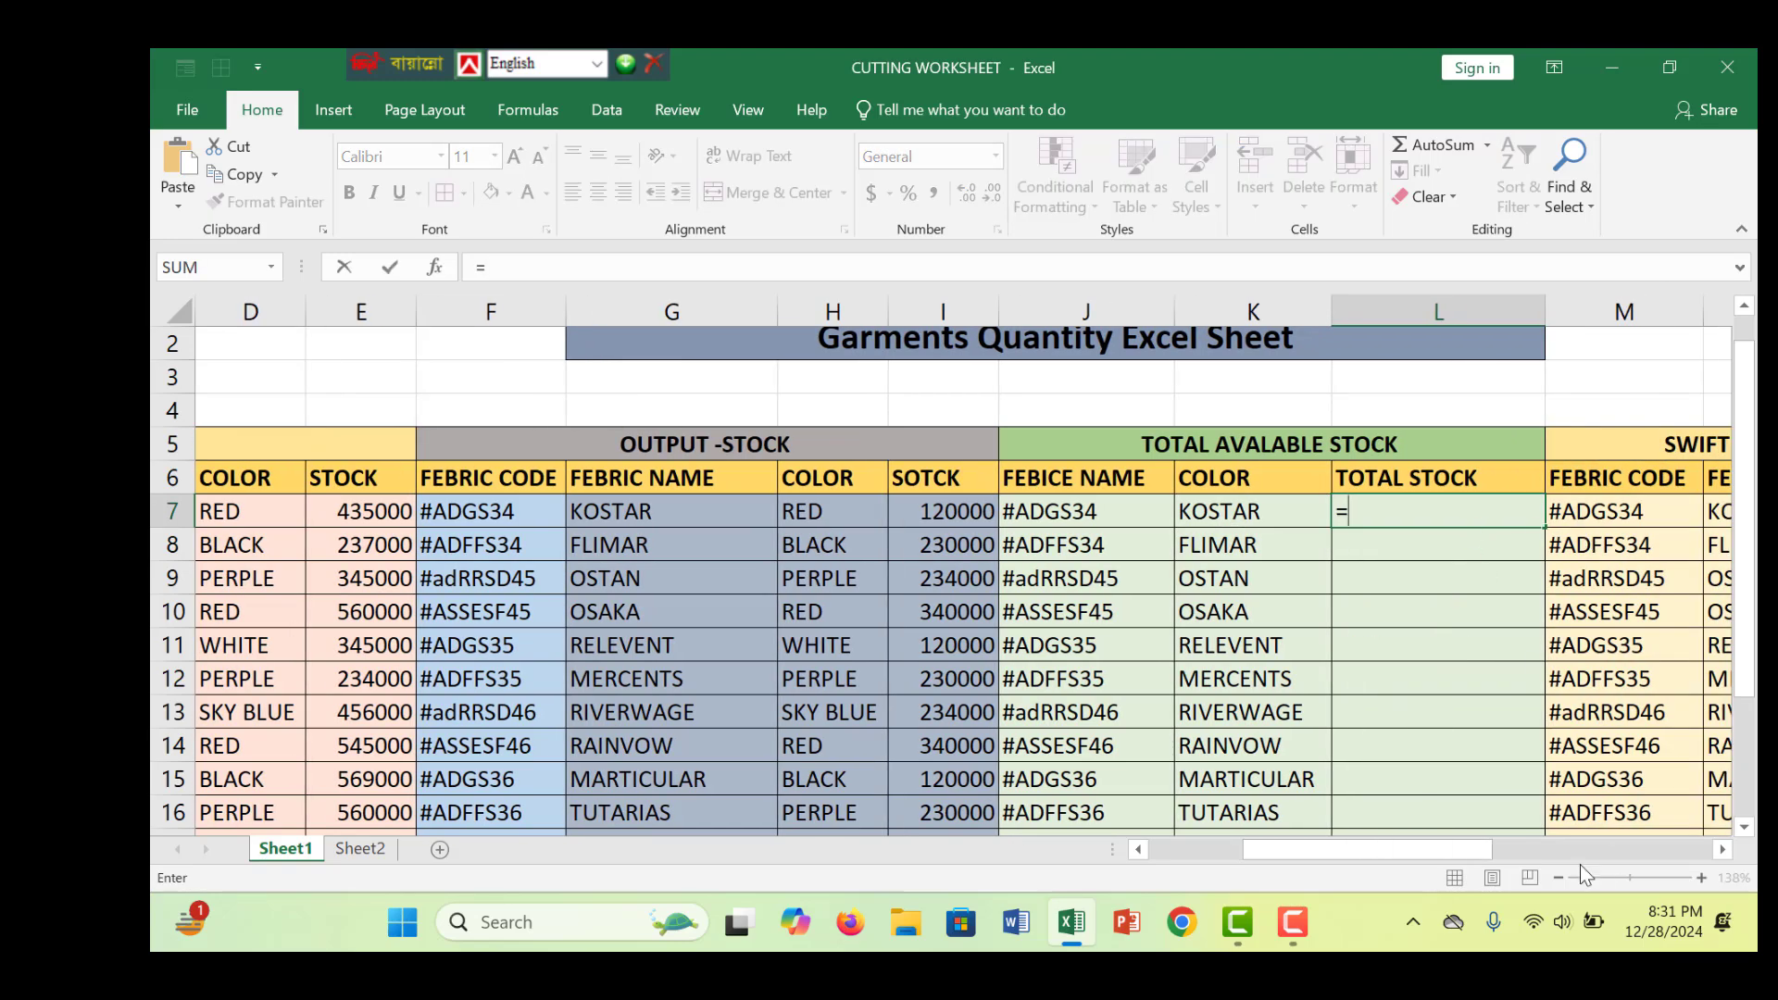
pyautogui.moveTo(1443, 850); pyautogui.dragTo(1343, 854)
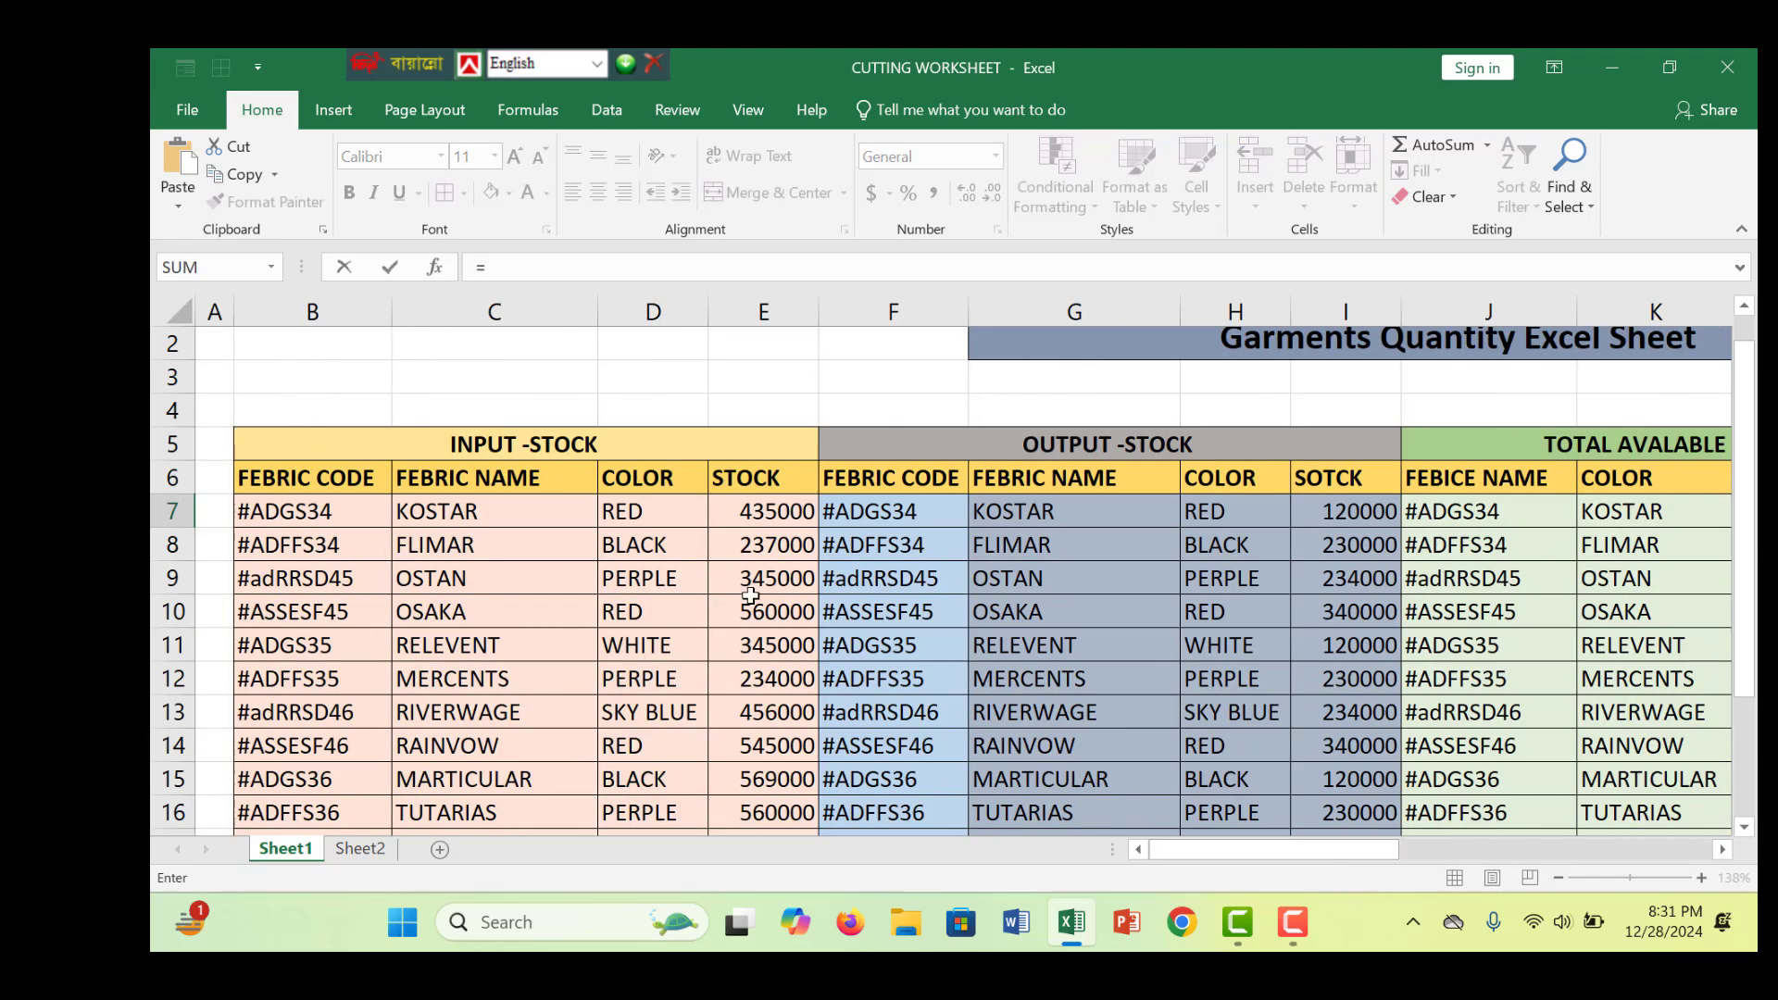
pyautogui.click(782, 512)
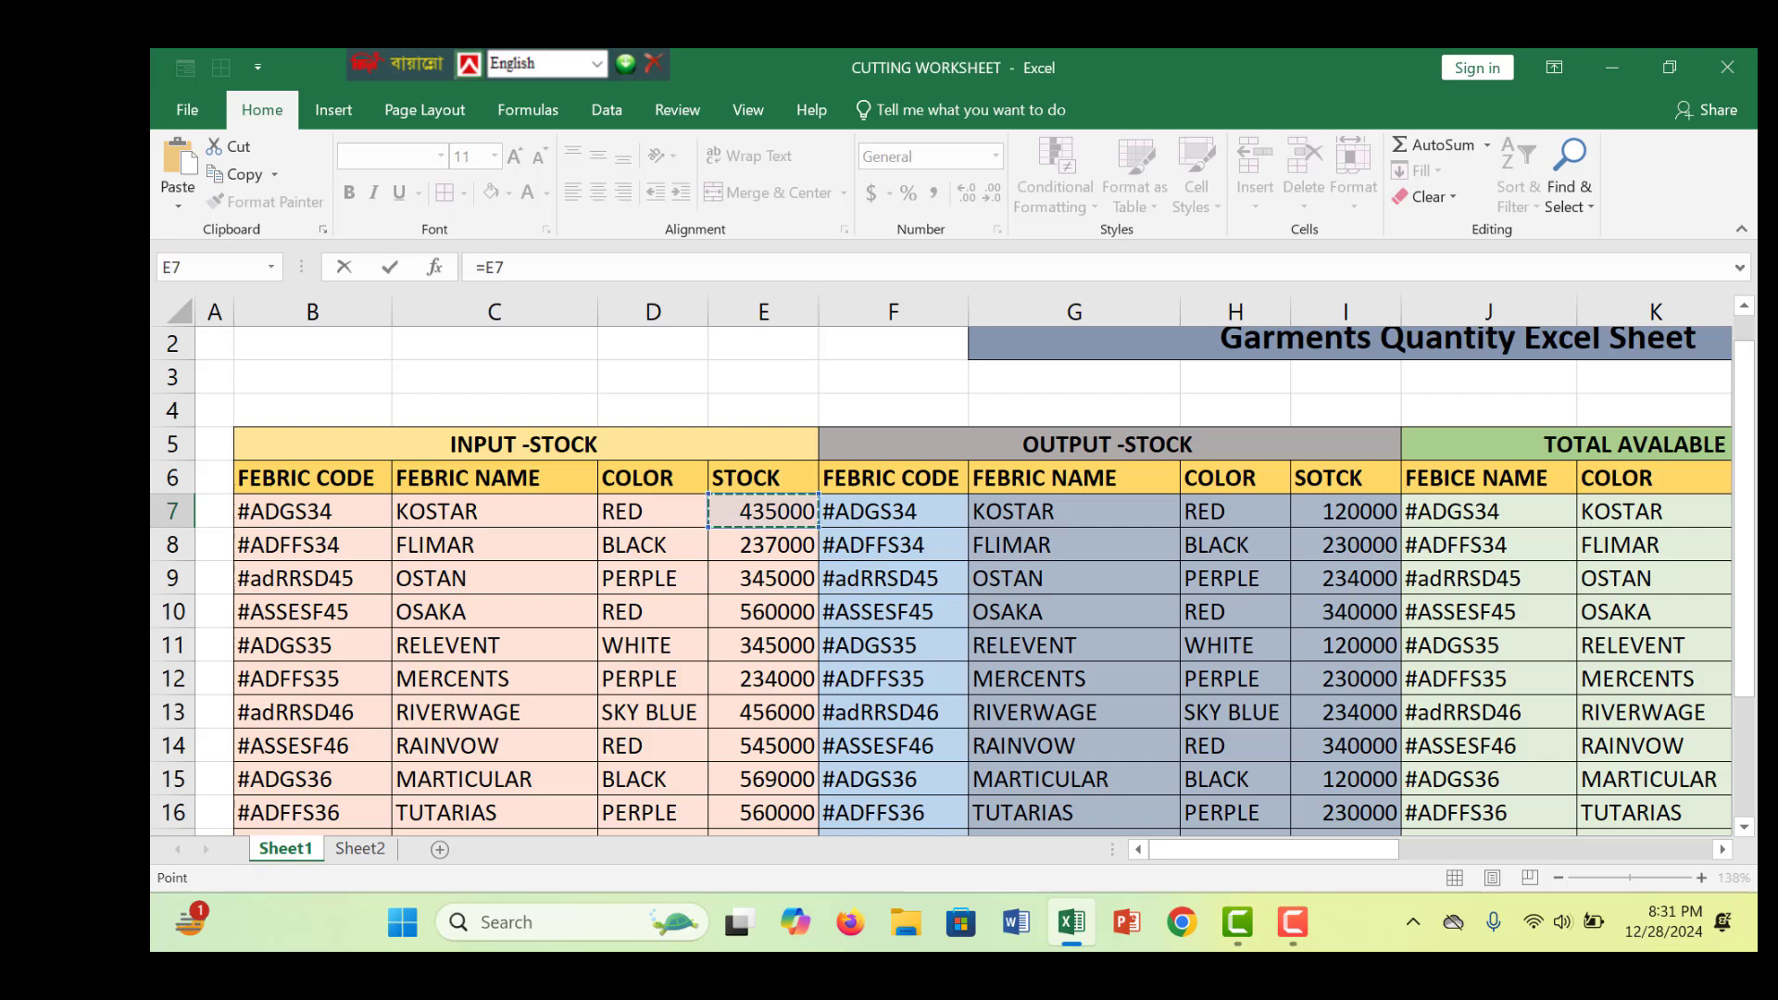
pyautogui.moveTo(1349, 845); pyautogui.dragTo(1446, 852)
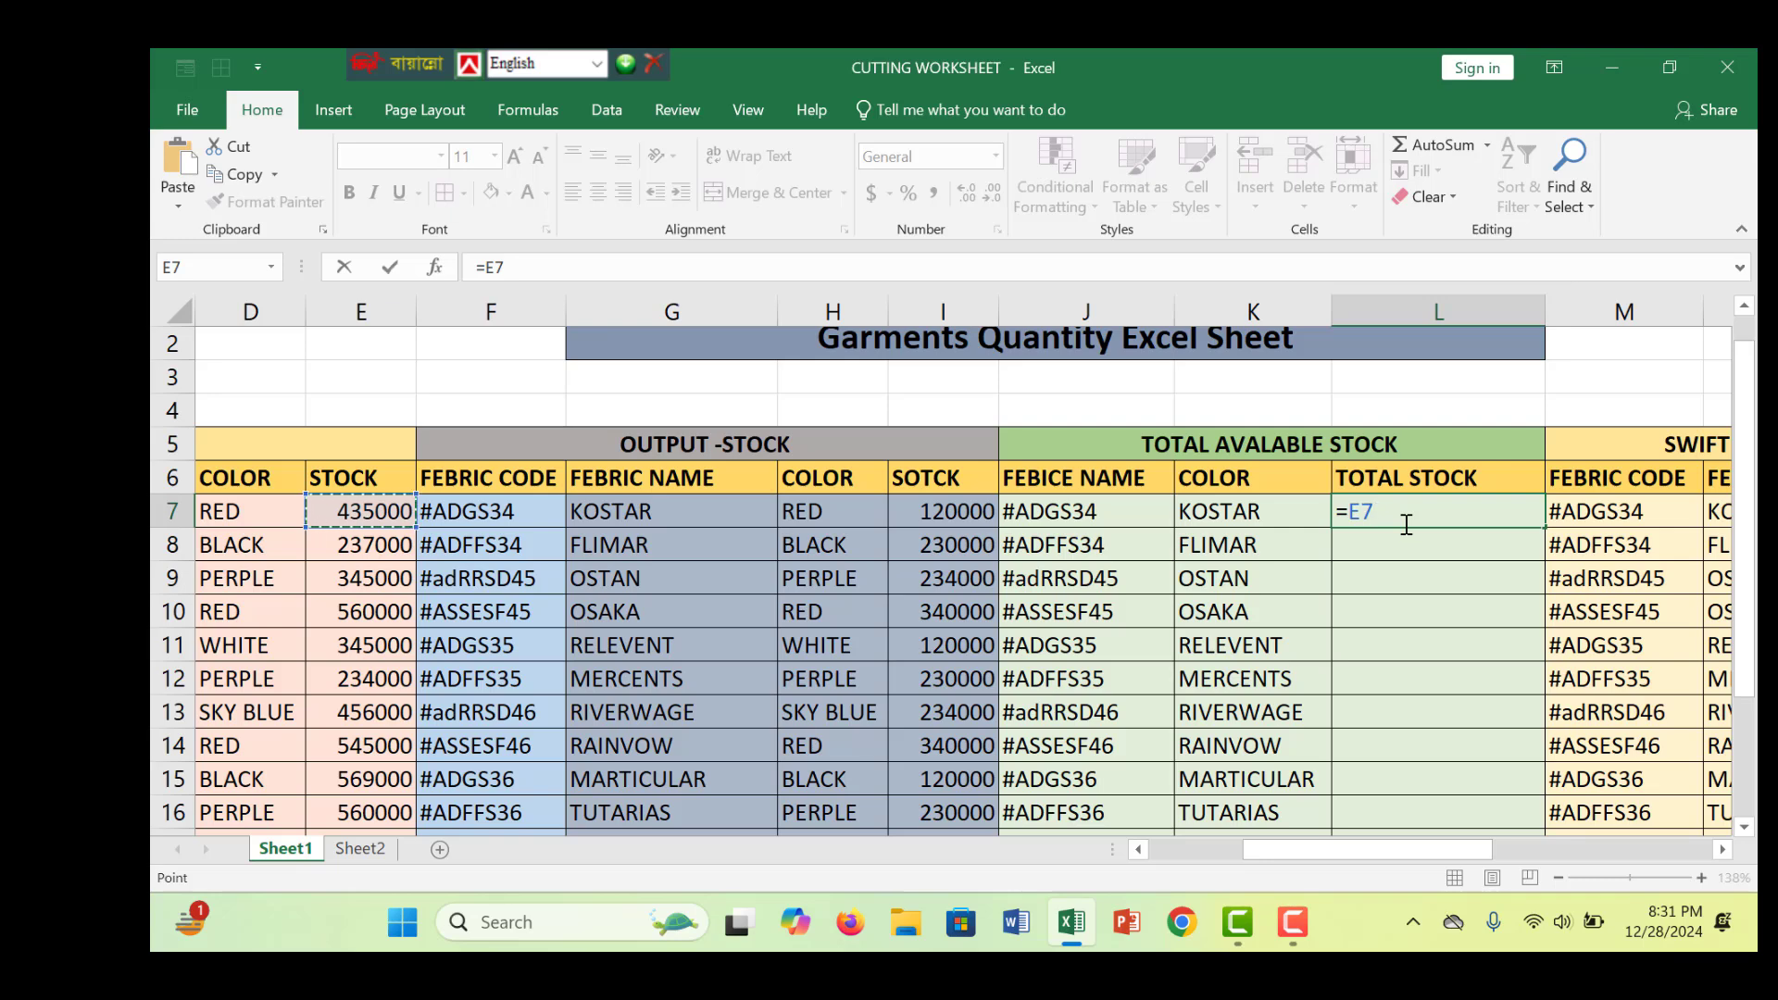
pyautogui.write('-')
pyautogui.click(940, 515)
pyautogui.press('Return')
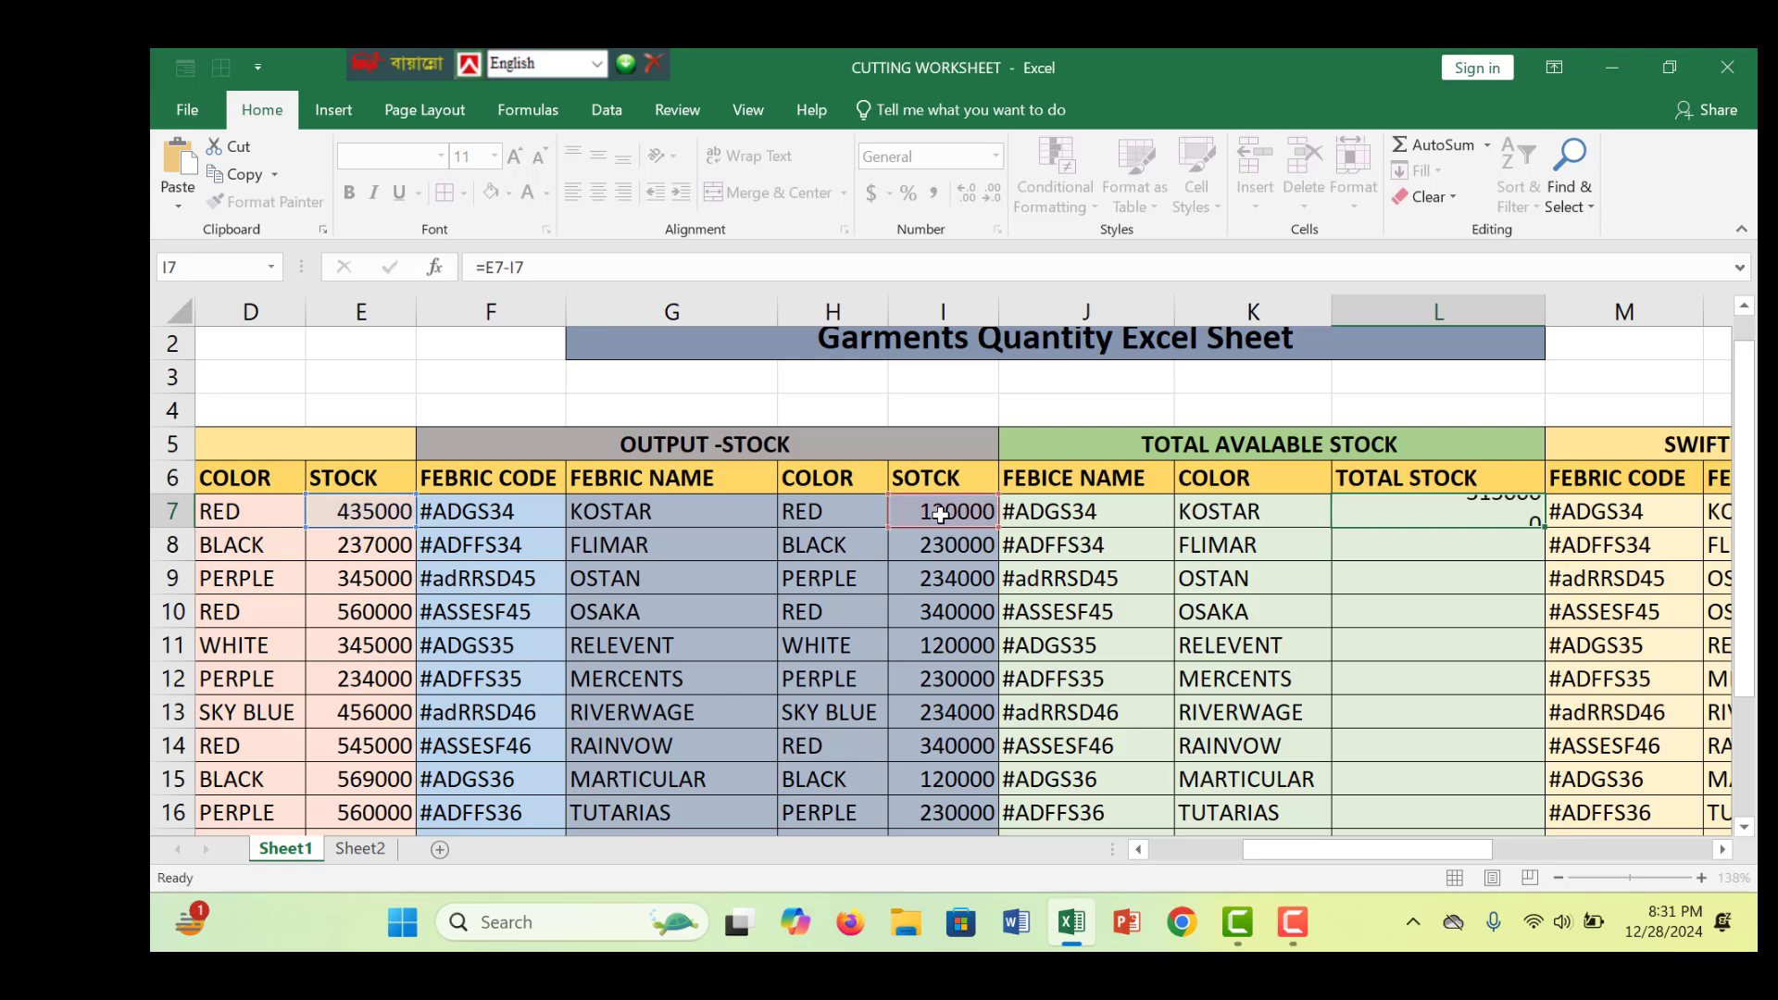
pyautogui.click(1534, 517)
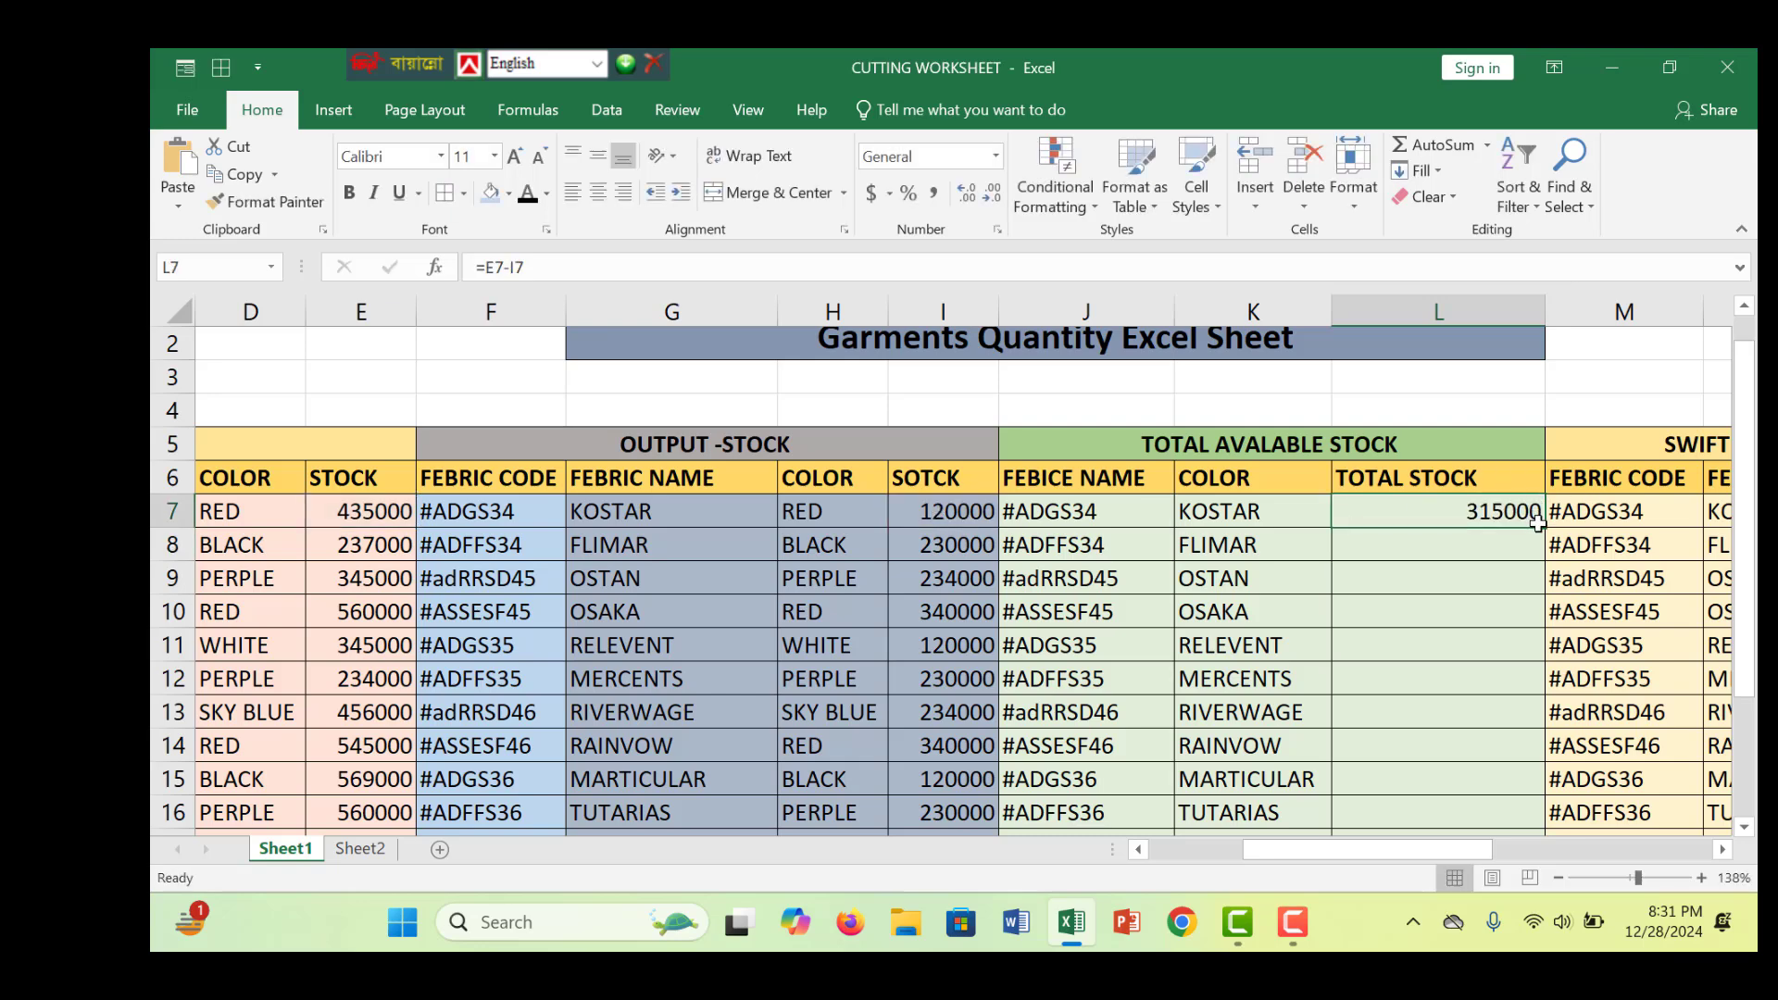
pyautogui.moveTo(1549, 527); pyautogui.dragTo(1537, 776)
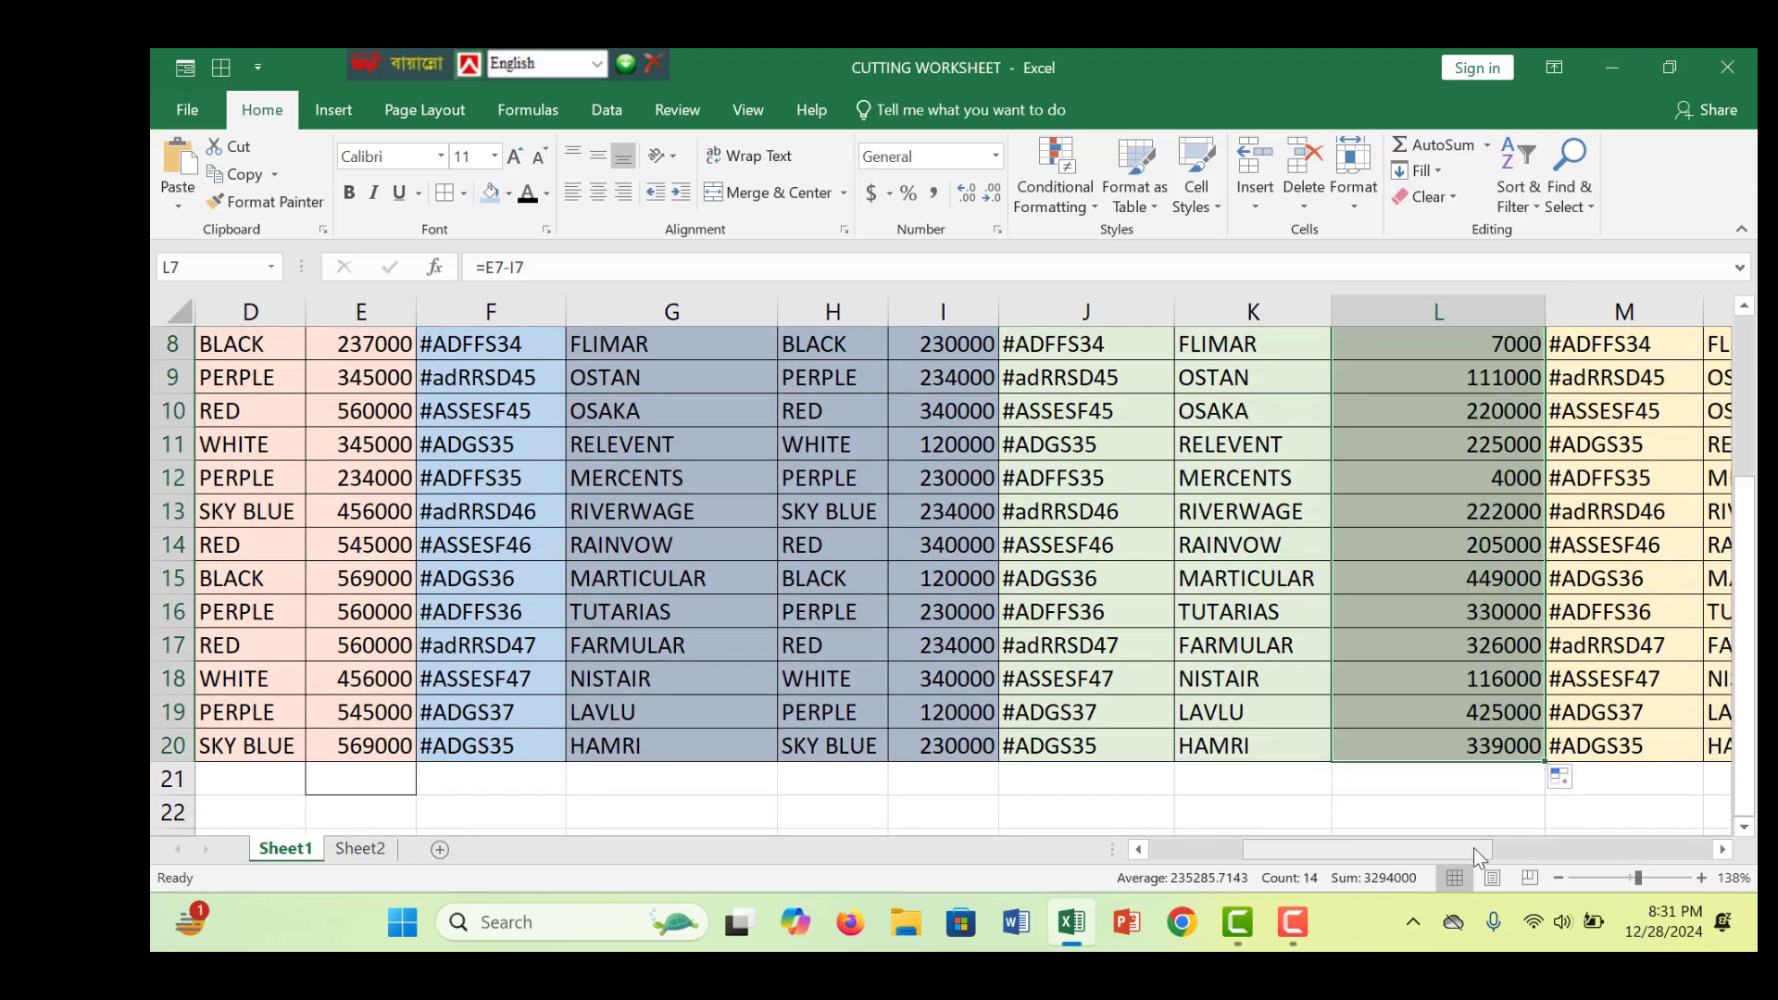
# Step: Calculate the first fabric's 10% damage in O7 from its total stock with =L7*10%
pyautogui.moveTo(1474, 847); pyautogui.dragTo(1573, 847)
pyautogui.moveTo(1751, 754); pyautogui.dragTo(1749, 648)
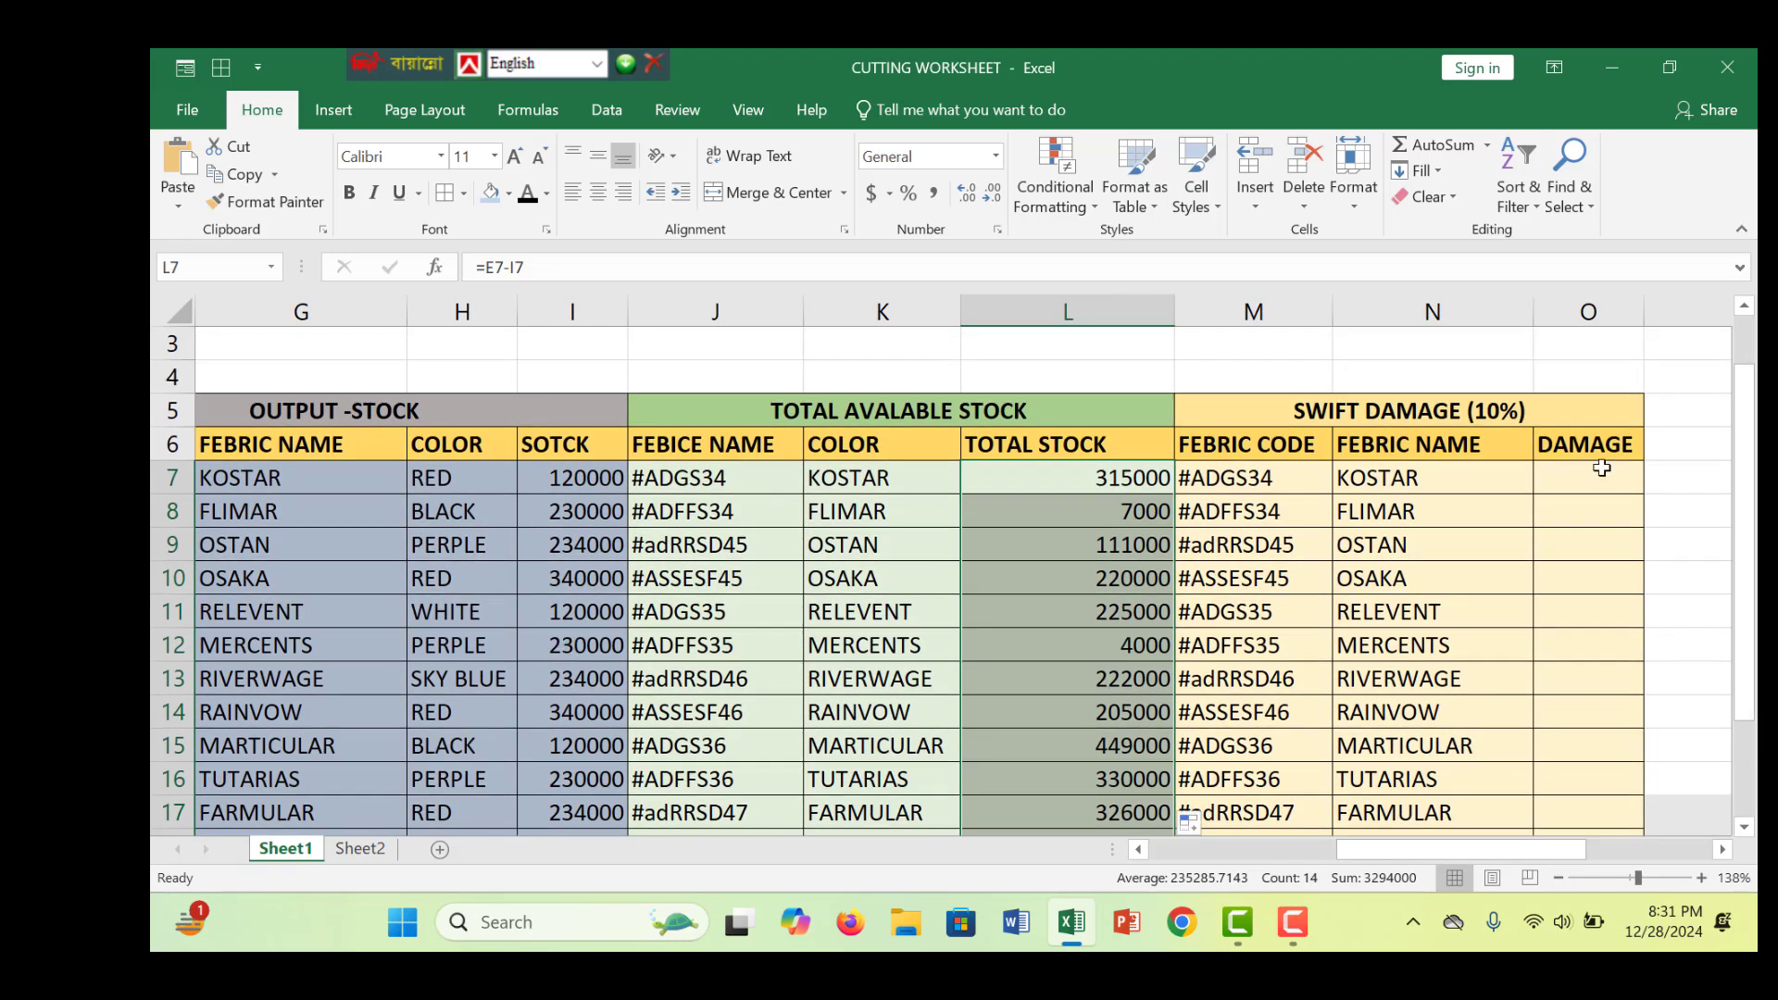
pyautogui.click(1591, 486)
pyautogui.write('=')
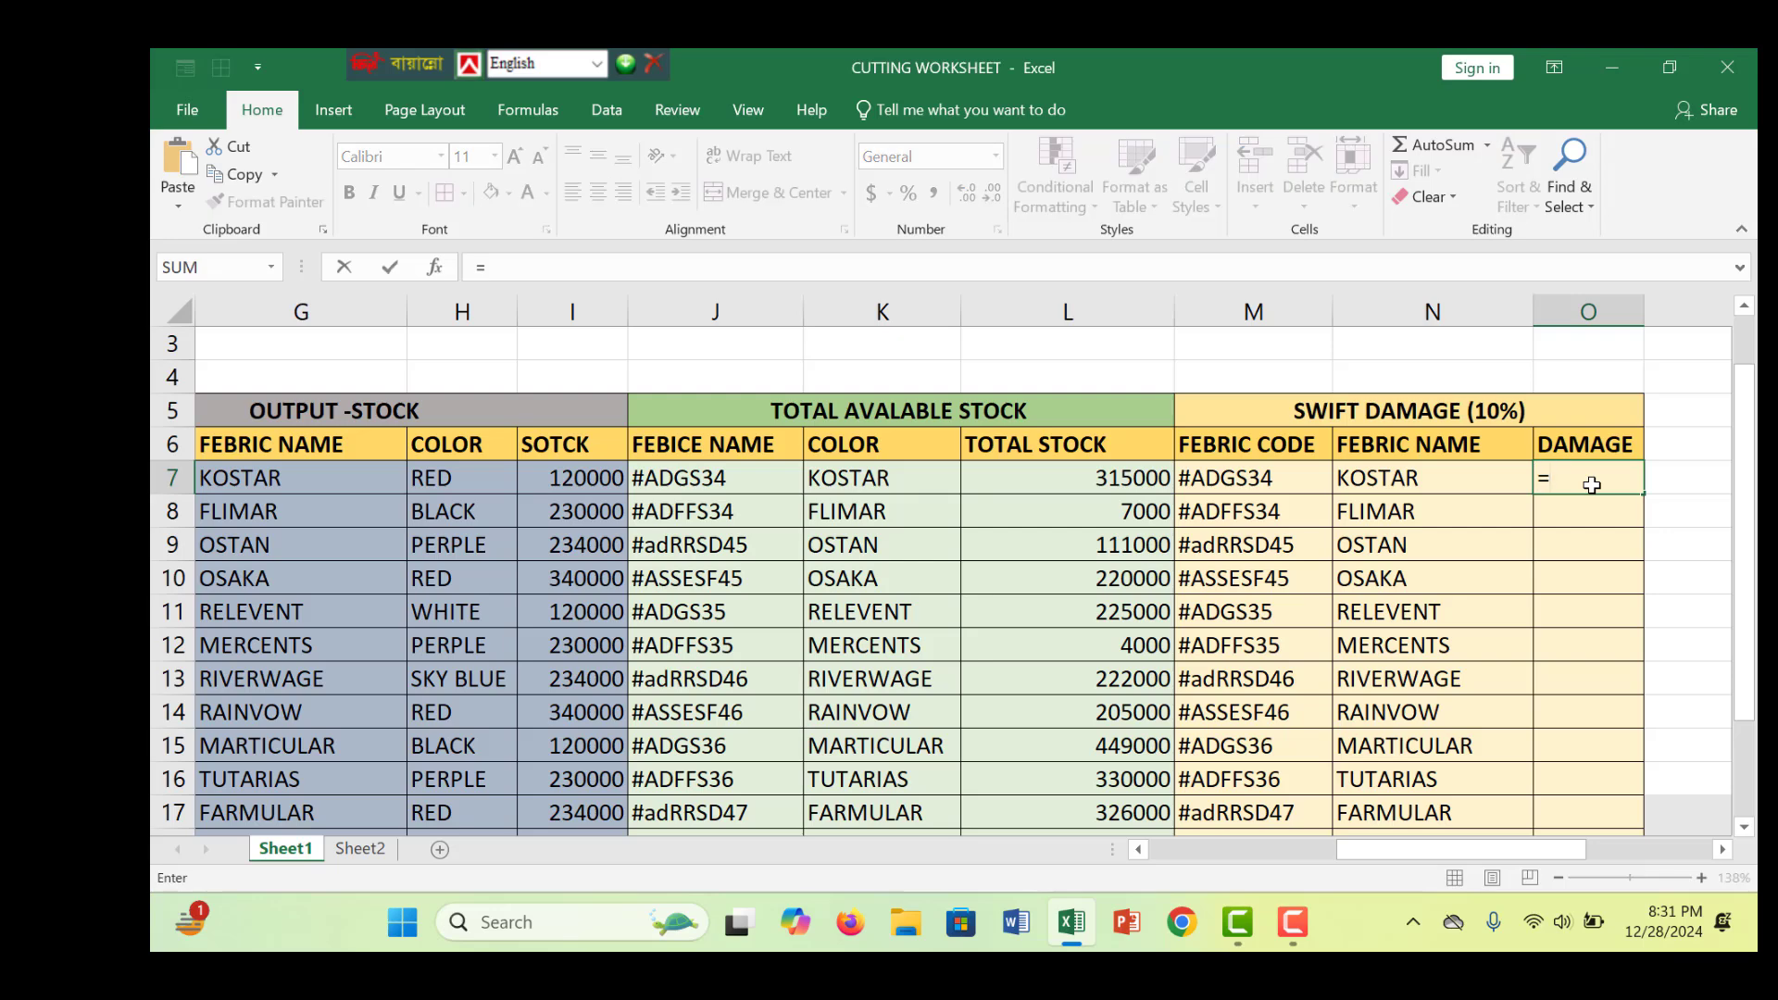
pyautogui.click(1141, 473)
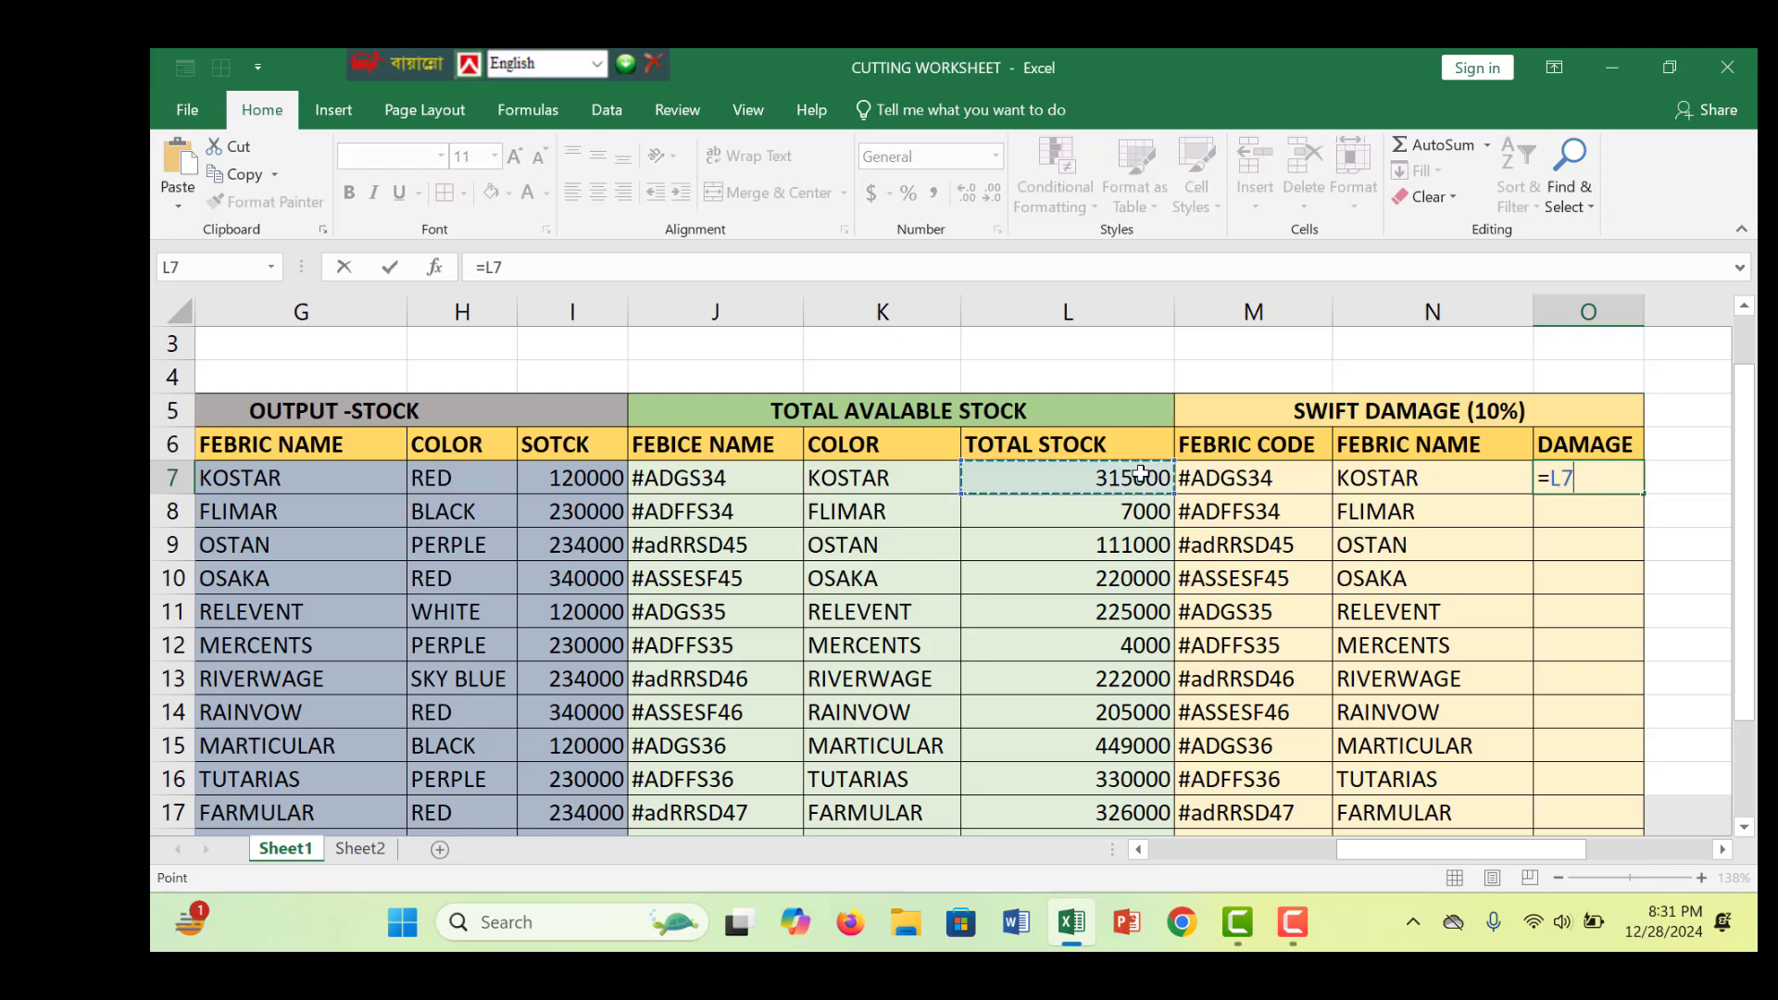
pyautogui.write('*10')
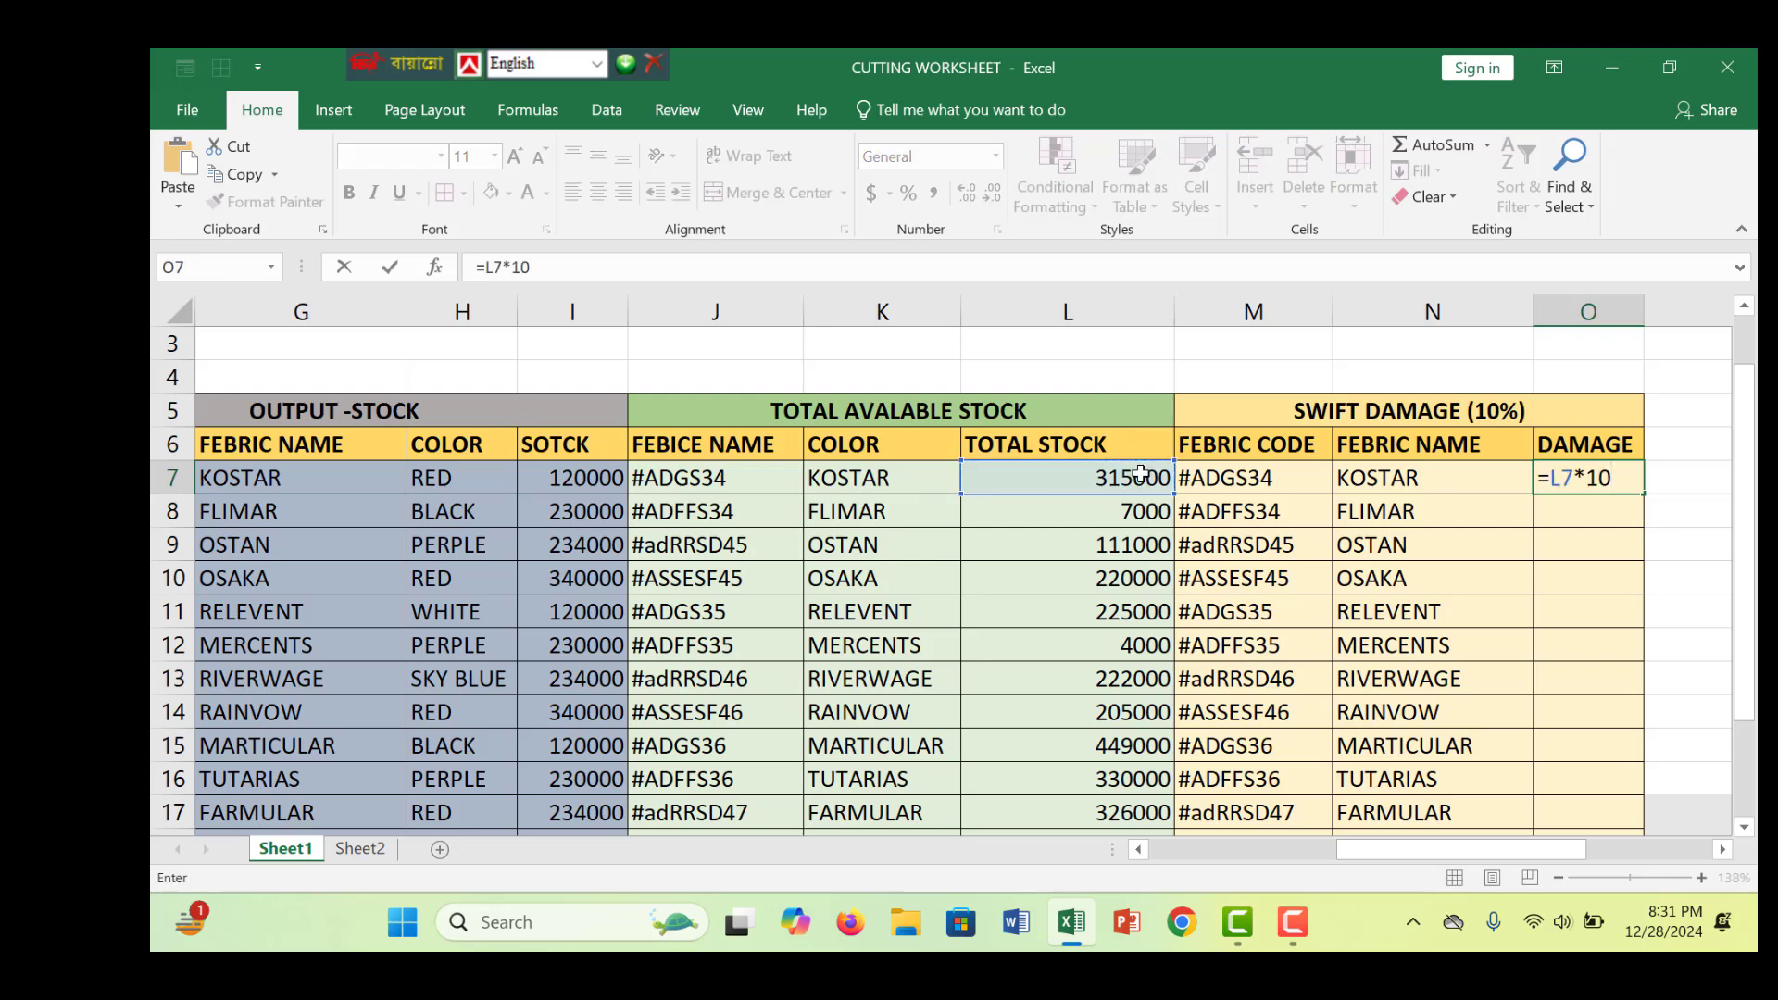
pyautogui.write('%')
pyautogui.press('Return')
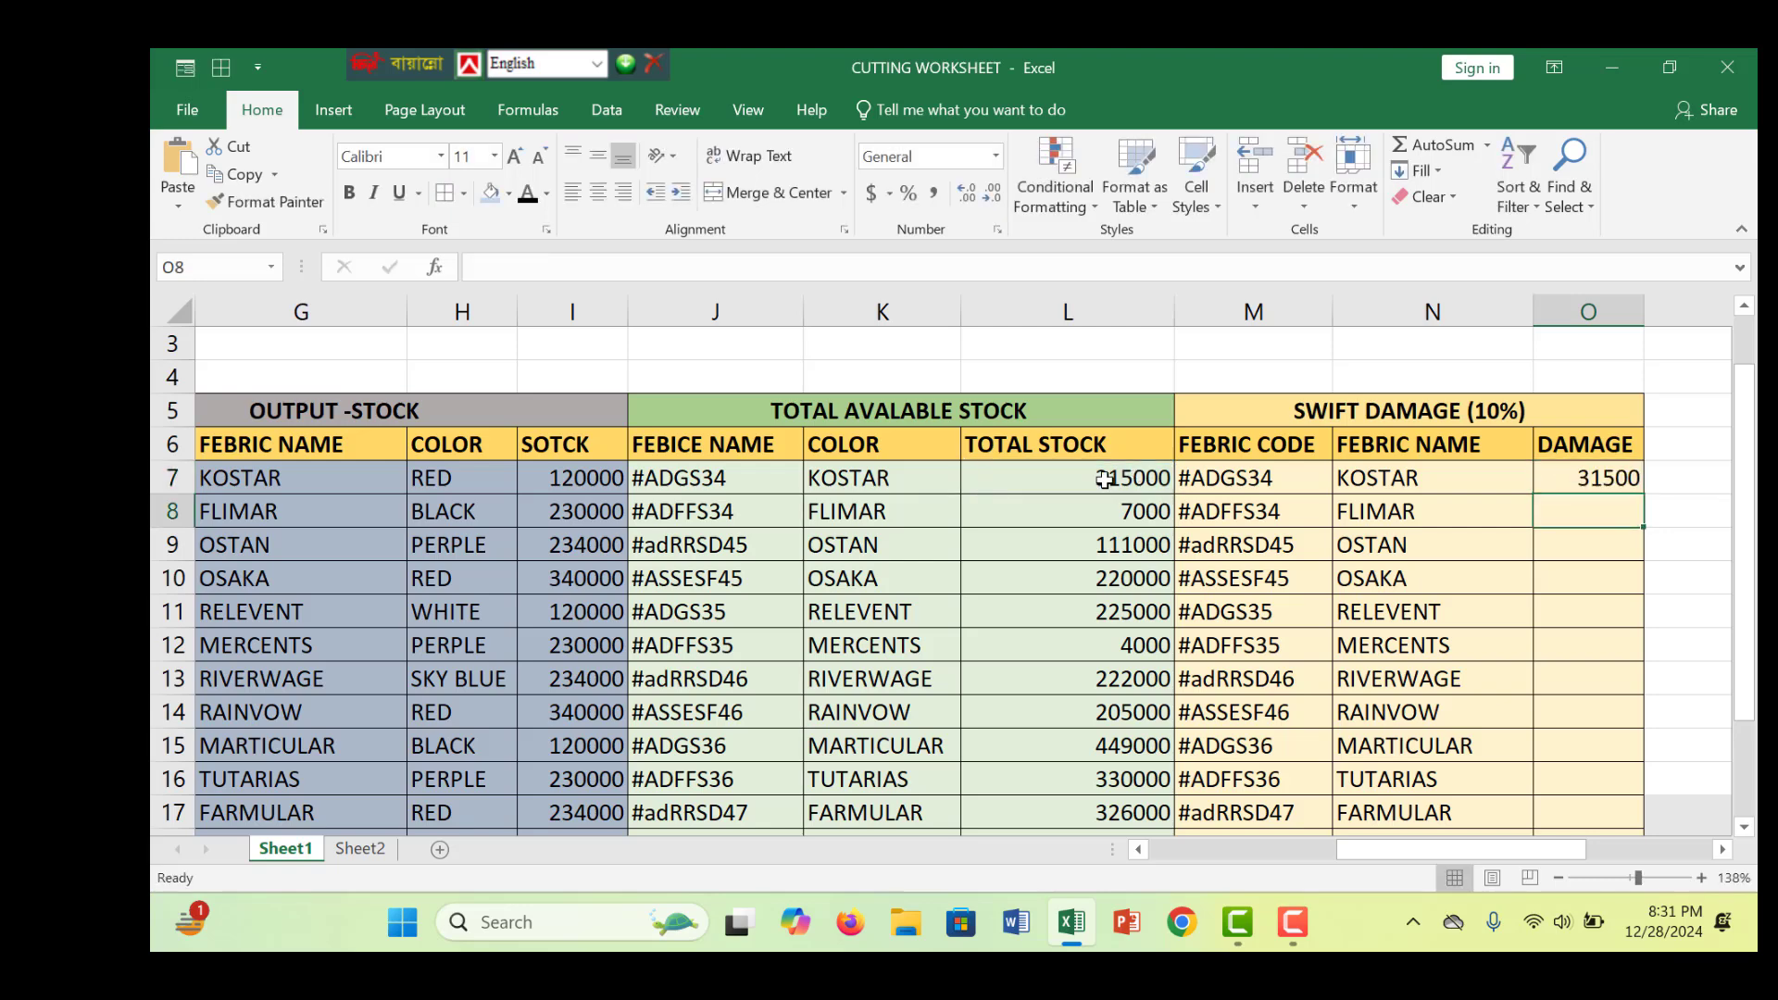
# Step: Fill the O7 damage formula down the DAMAGE column to O20 and make the values bold
pyautogui.click(1582, 484)
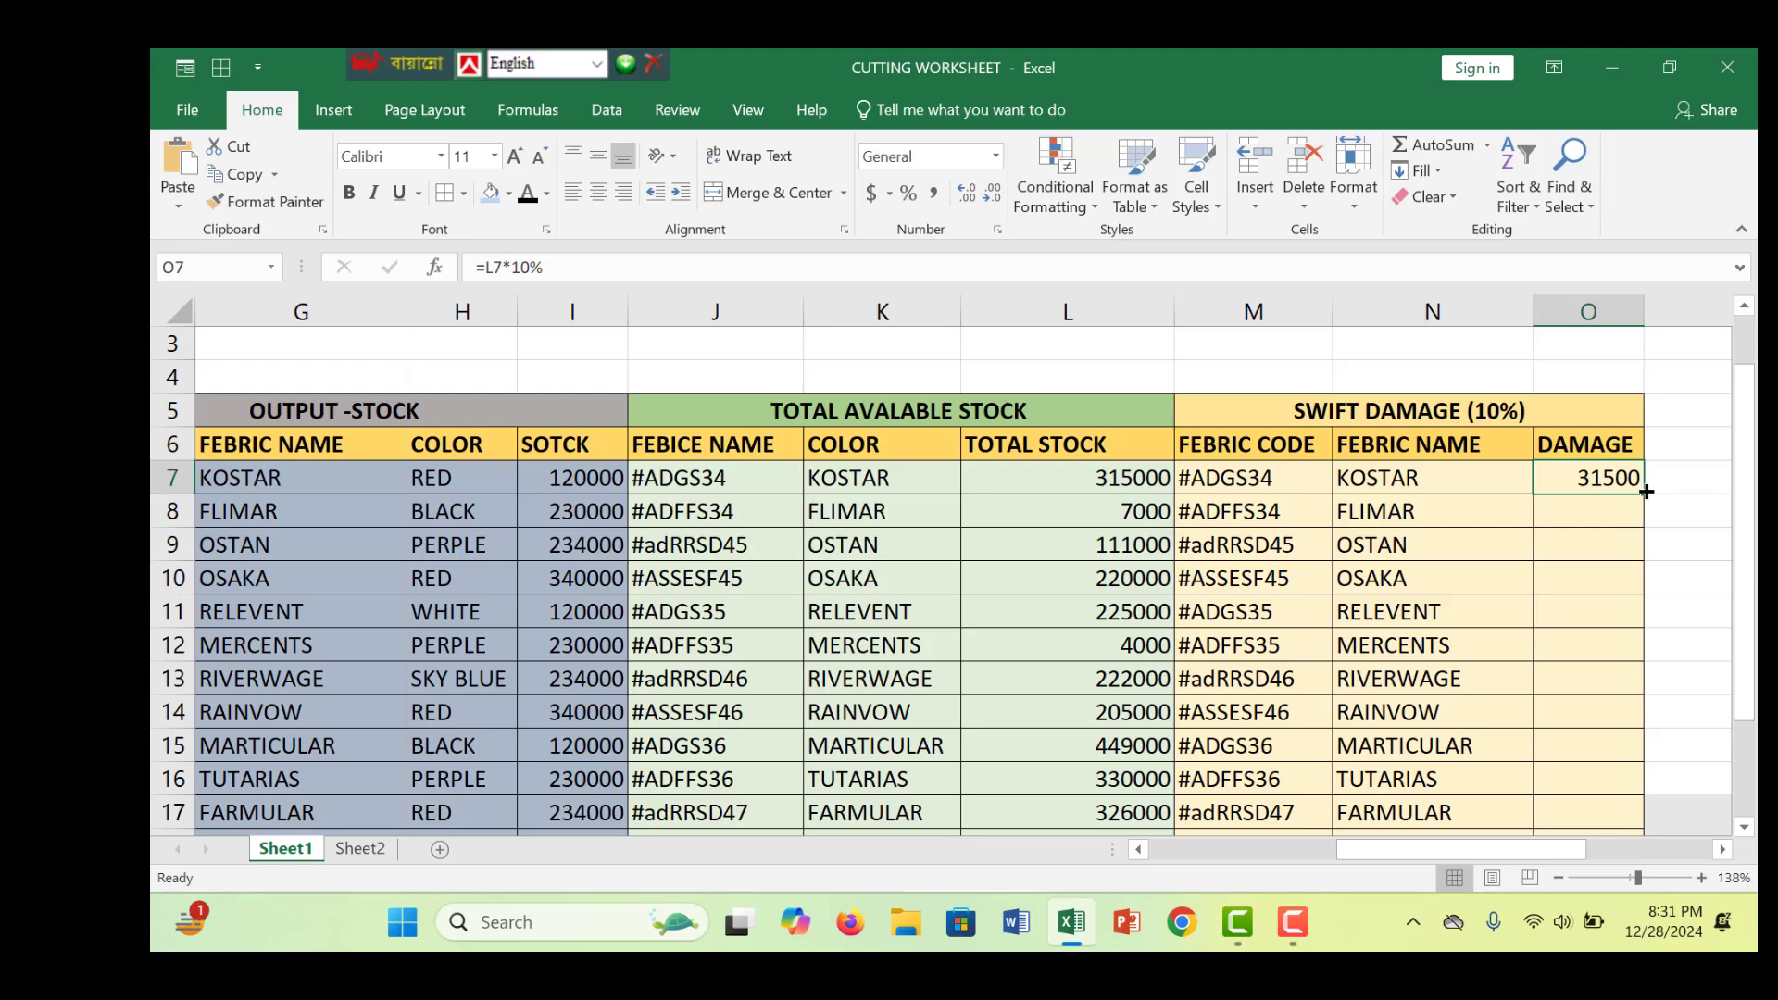
pyautogui.moveTo(1646, 491); pyautogui.dragTo(1629, 795)
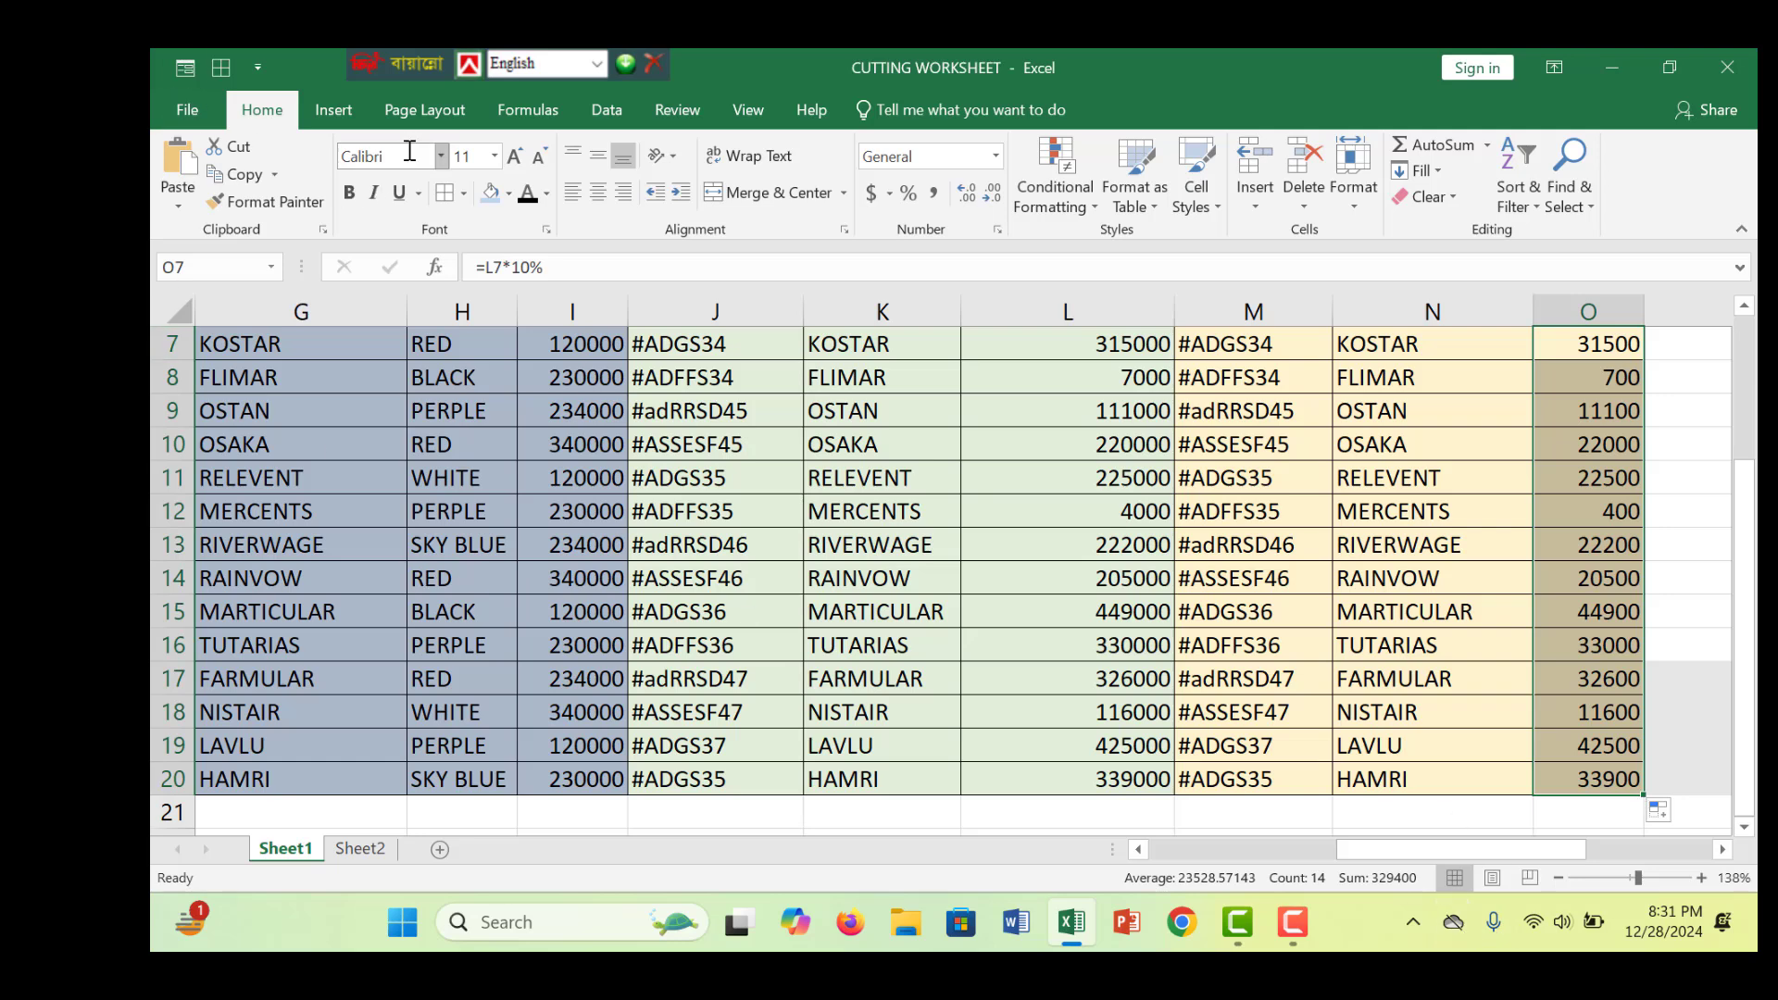
pyautogui.click(350, 193)
pyautogui.click(1620, 509)
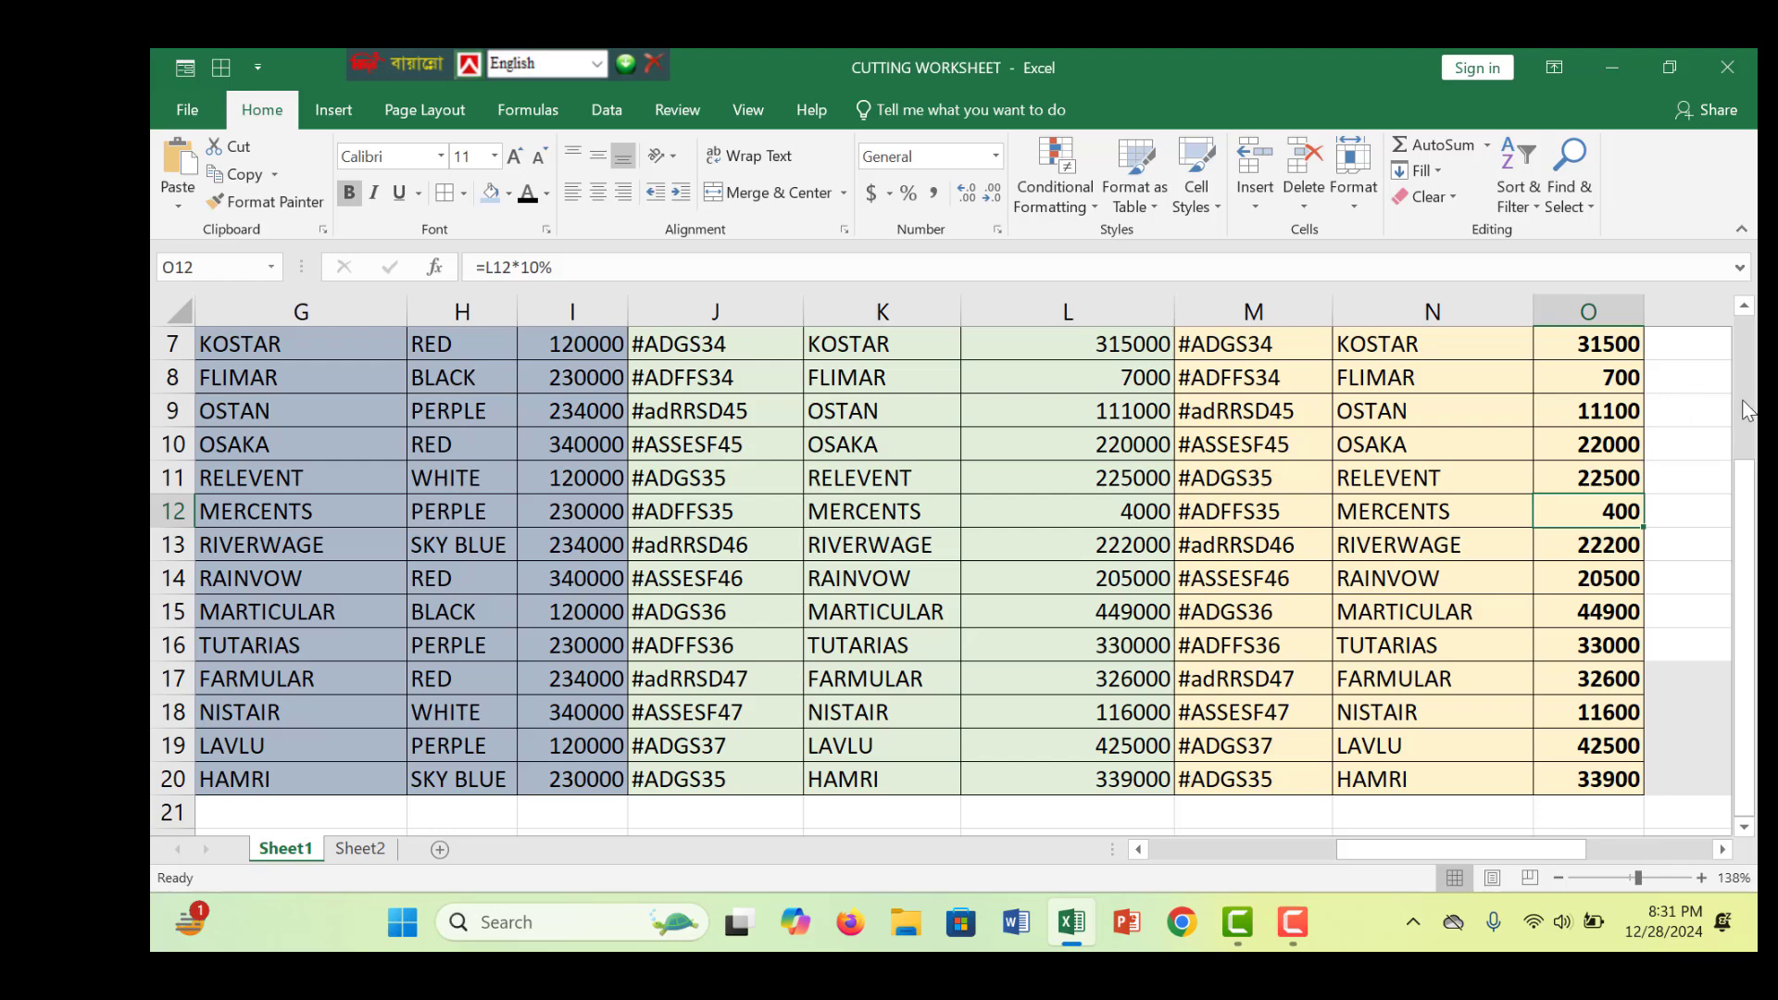
# Step: Enter the heading Sub Final Stock in P5, beside the SWIFT DAMAGE (10%) section
pyautogui.scroll(2, 1747, 411)
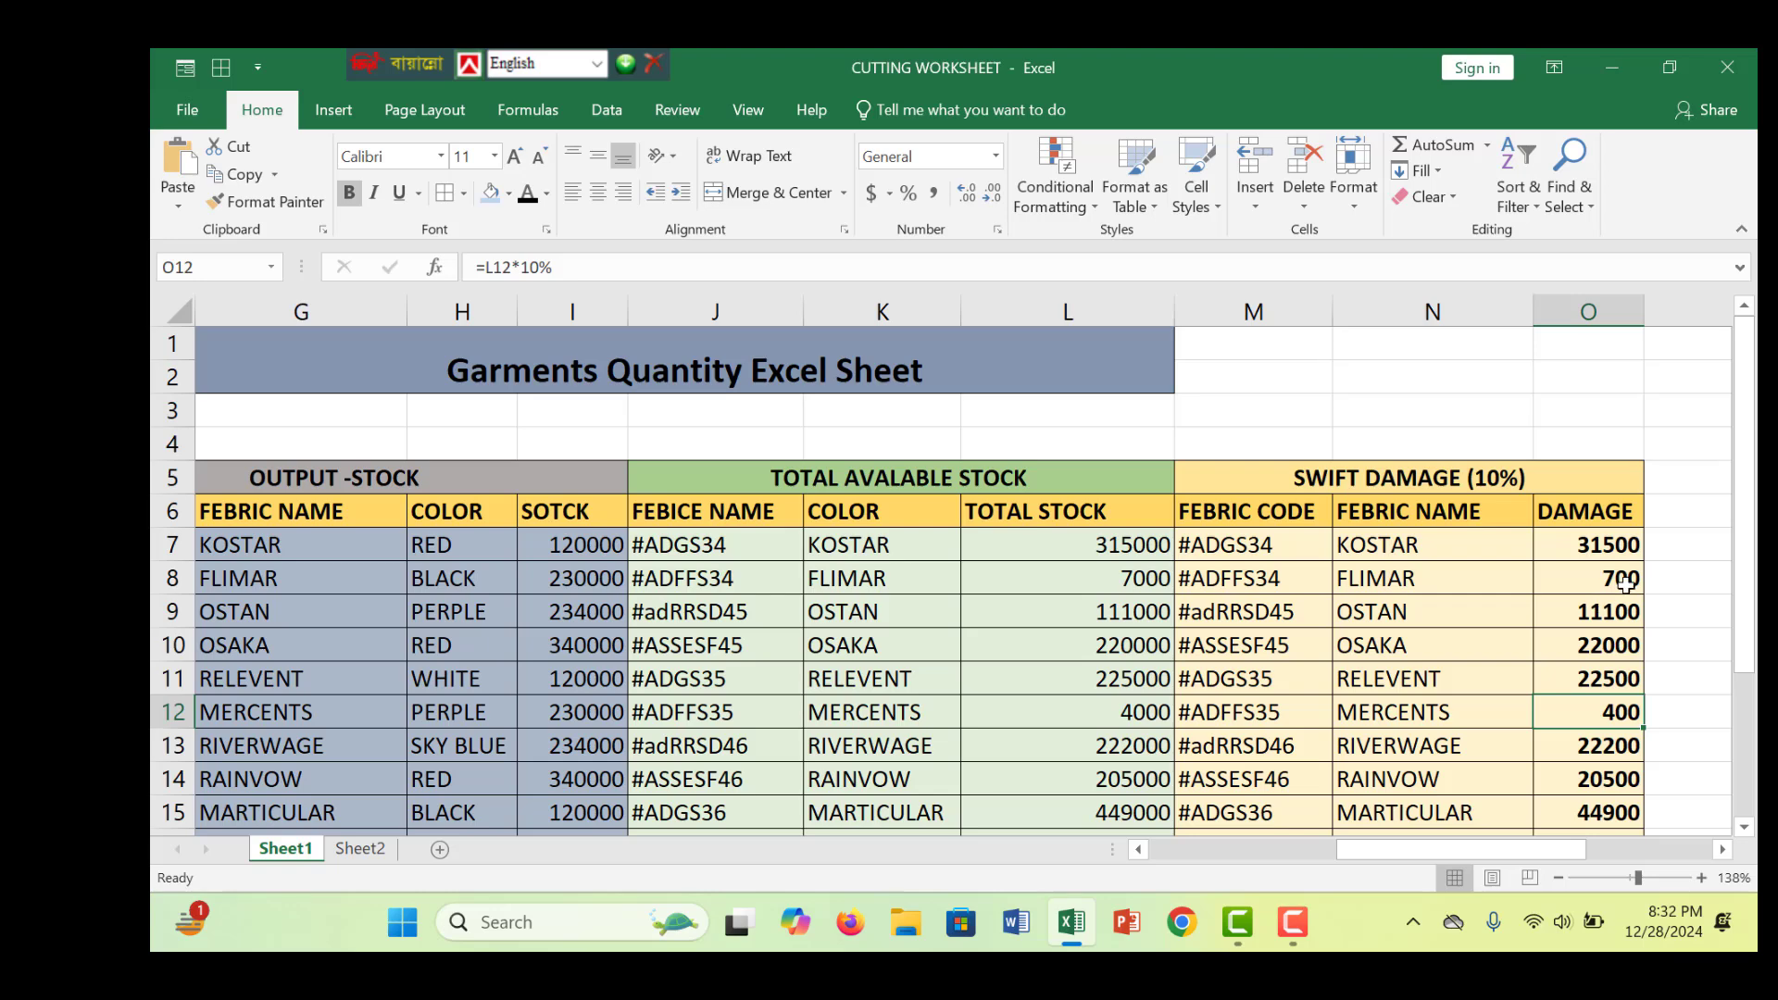
pyautogui.moveTo(1524, 849); pyautogui.dragTo(1565, 846)
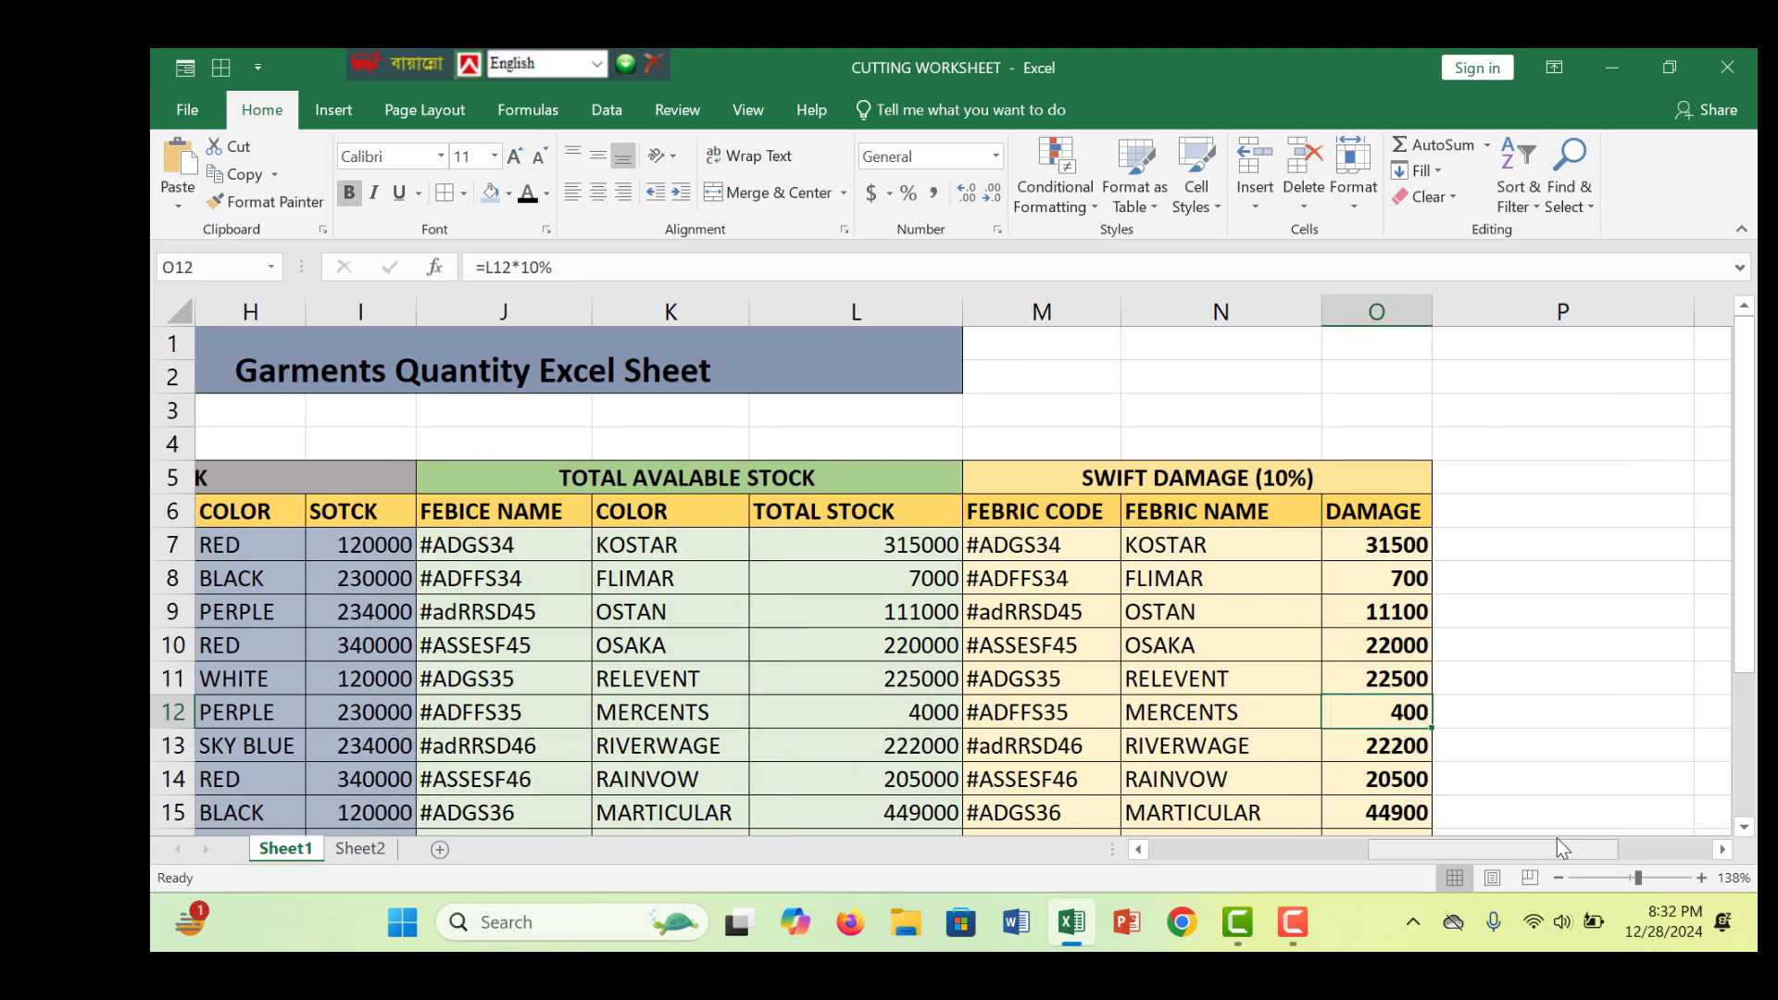
pyautogui.click(1475, 478)
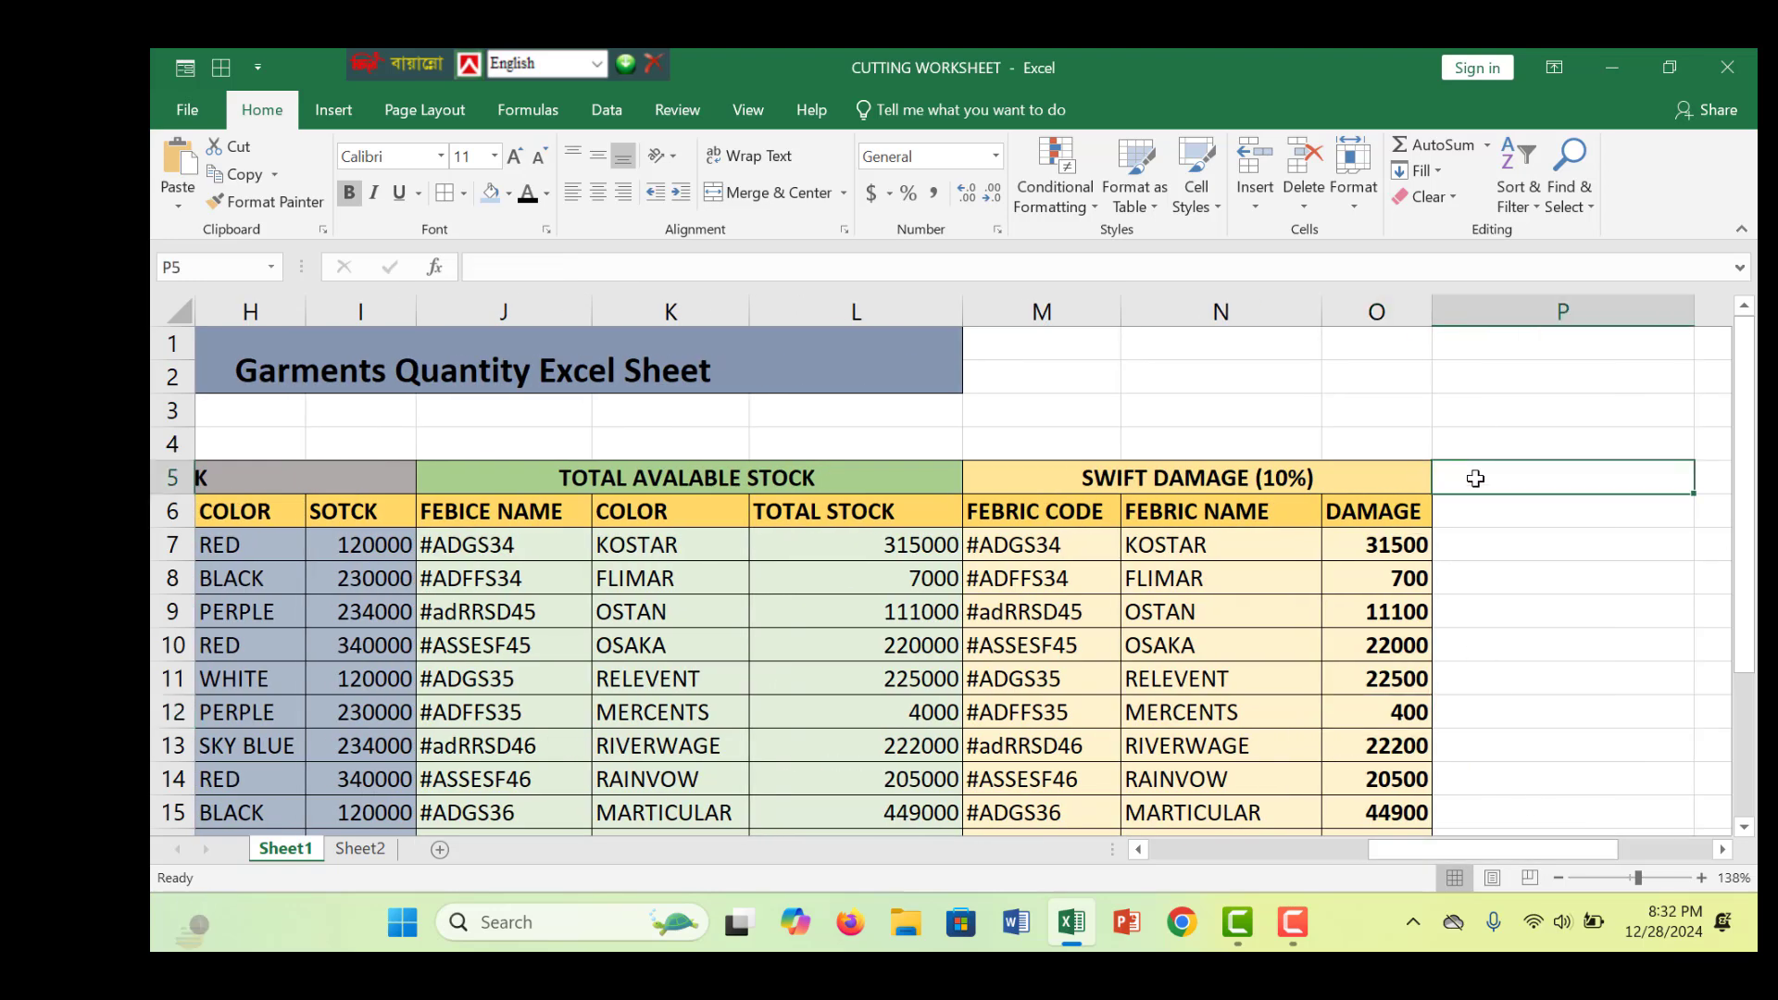
pyautogui.write('TO')
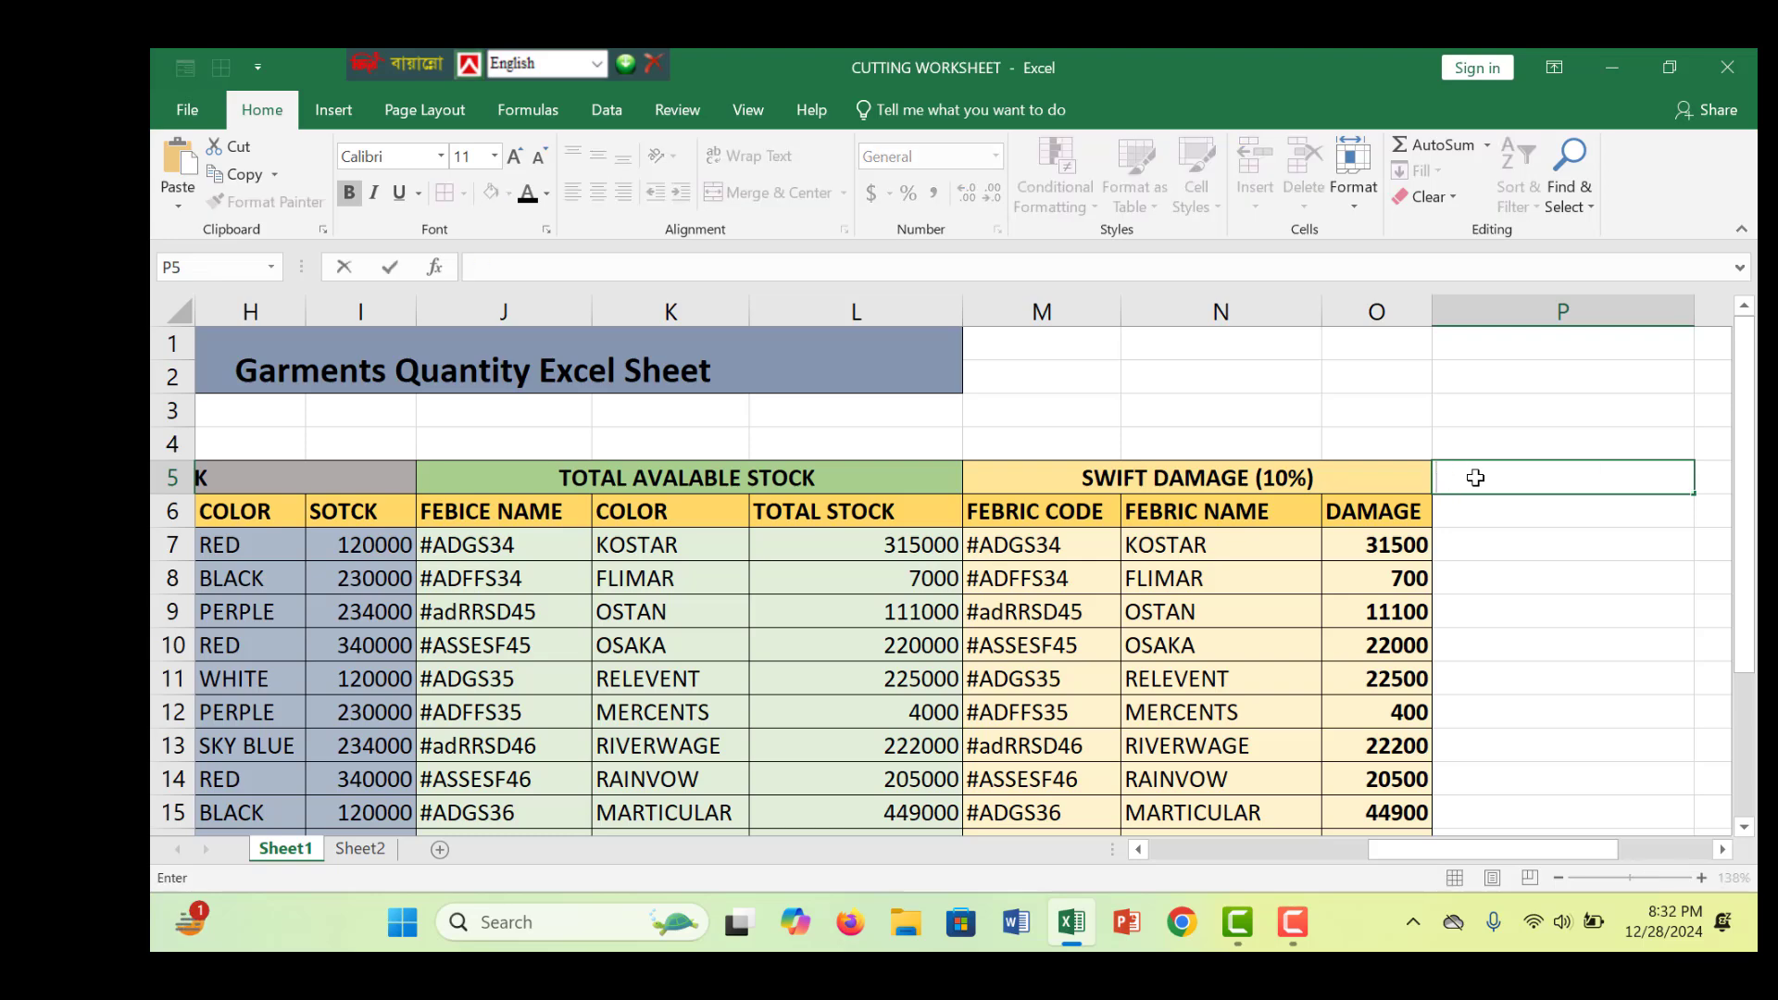
pyautogui.write('fIN')
pyautogui.press('BackSpace')
pyautogui.write('sUB')
pyautogui.press('BackSpace')
pyautogui.press('BackSpace')
pyautogui.press('BackSpace')
pyautogui.write('ub Finea')
pyautogui.press('BackSpace')
pyautogui.press('BackSpace')
pyautogui.press('BackSpace')
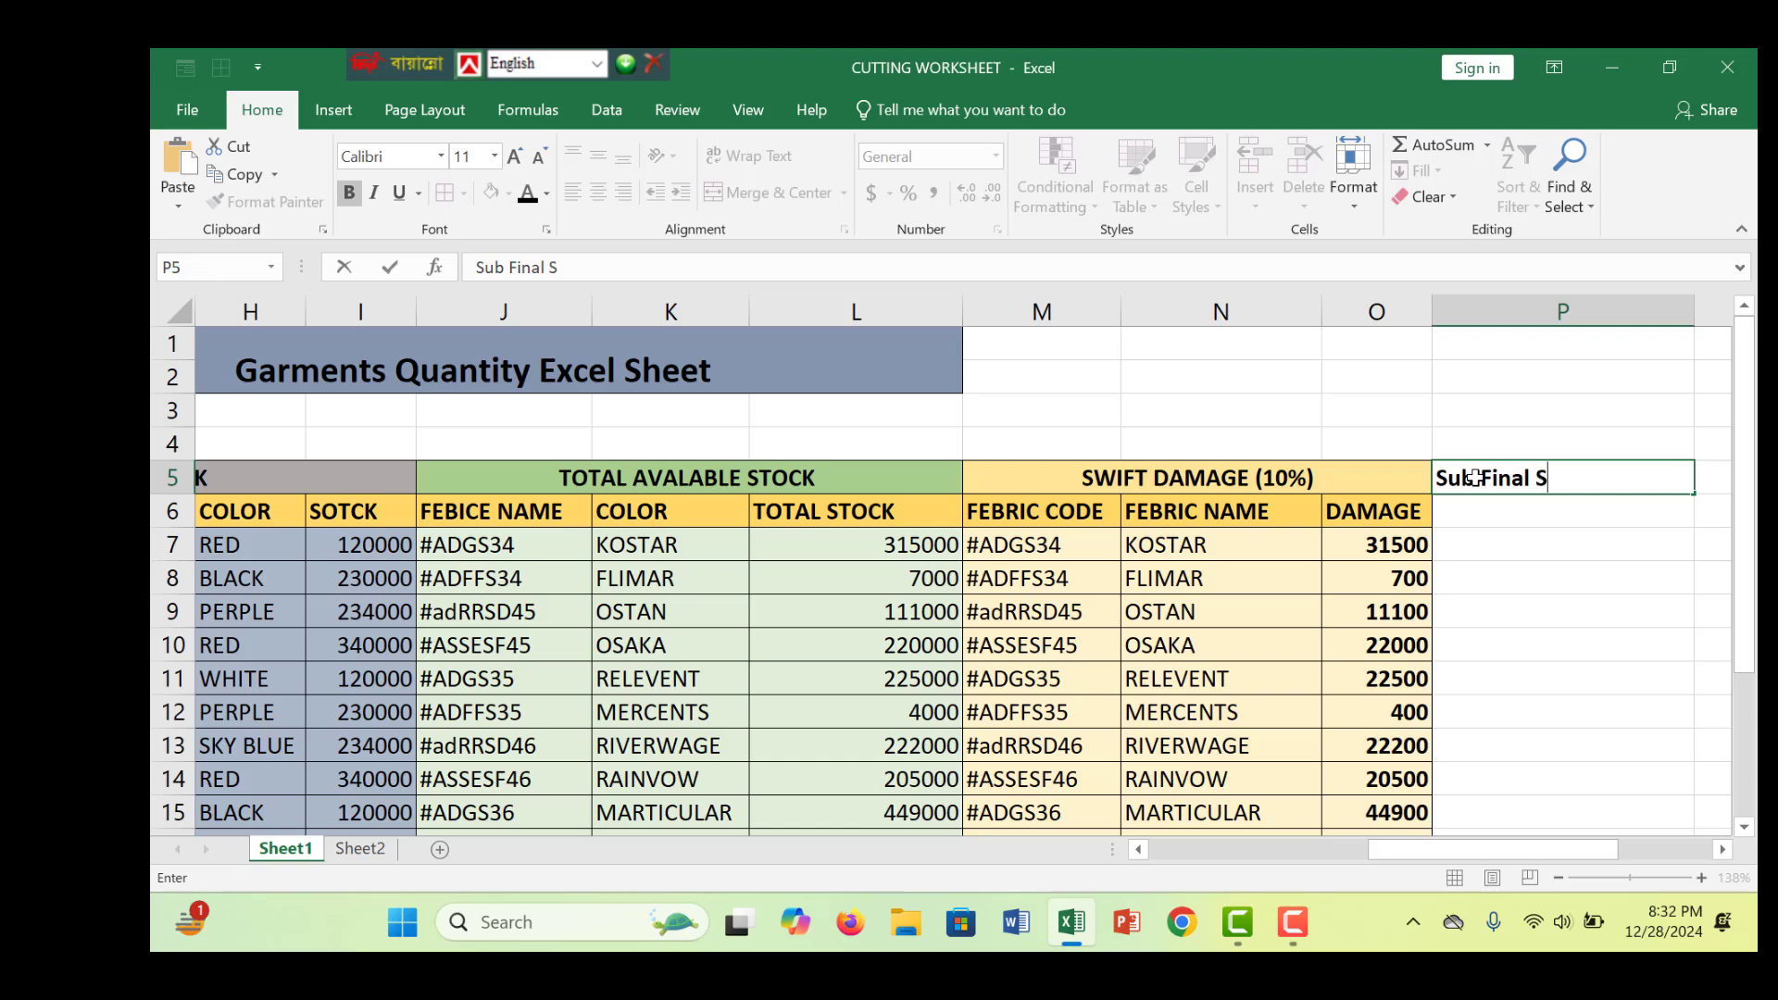
pyautogui.write('al Stock')
# Step: Calculate the final stock in P7 with =L7-O7 and fill the formula down to P20
pyautogui.click(1520, 545)
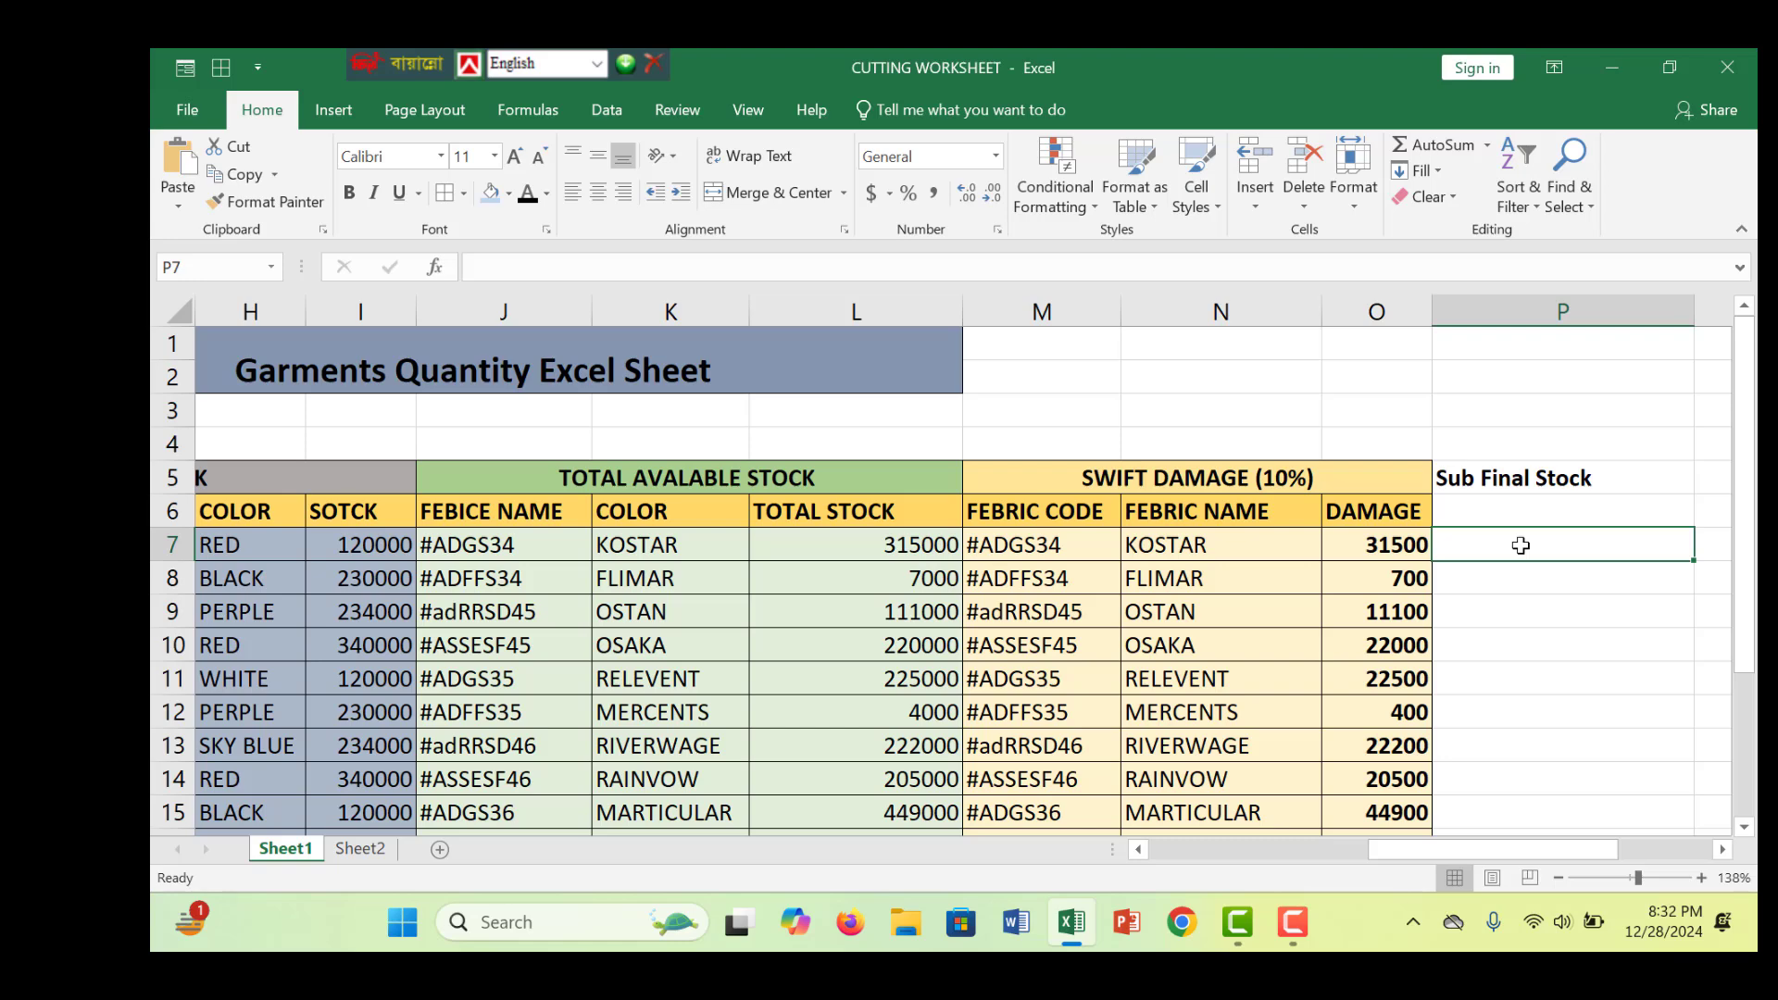
pyautogui.write('=')
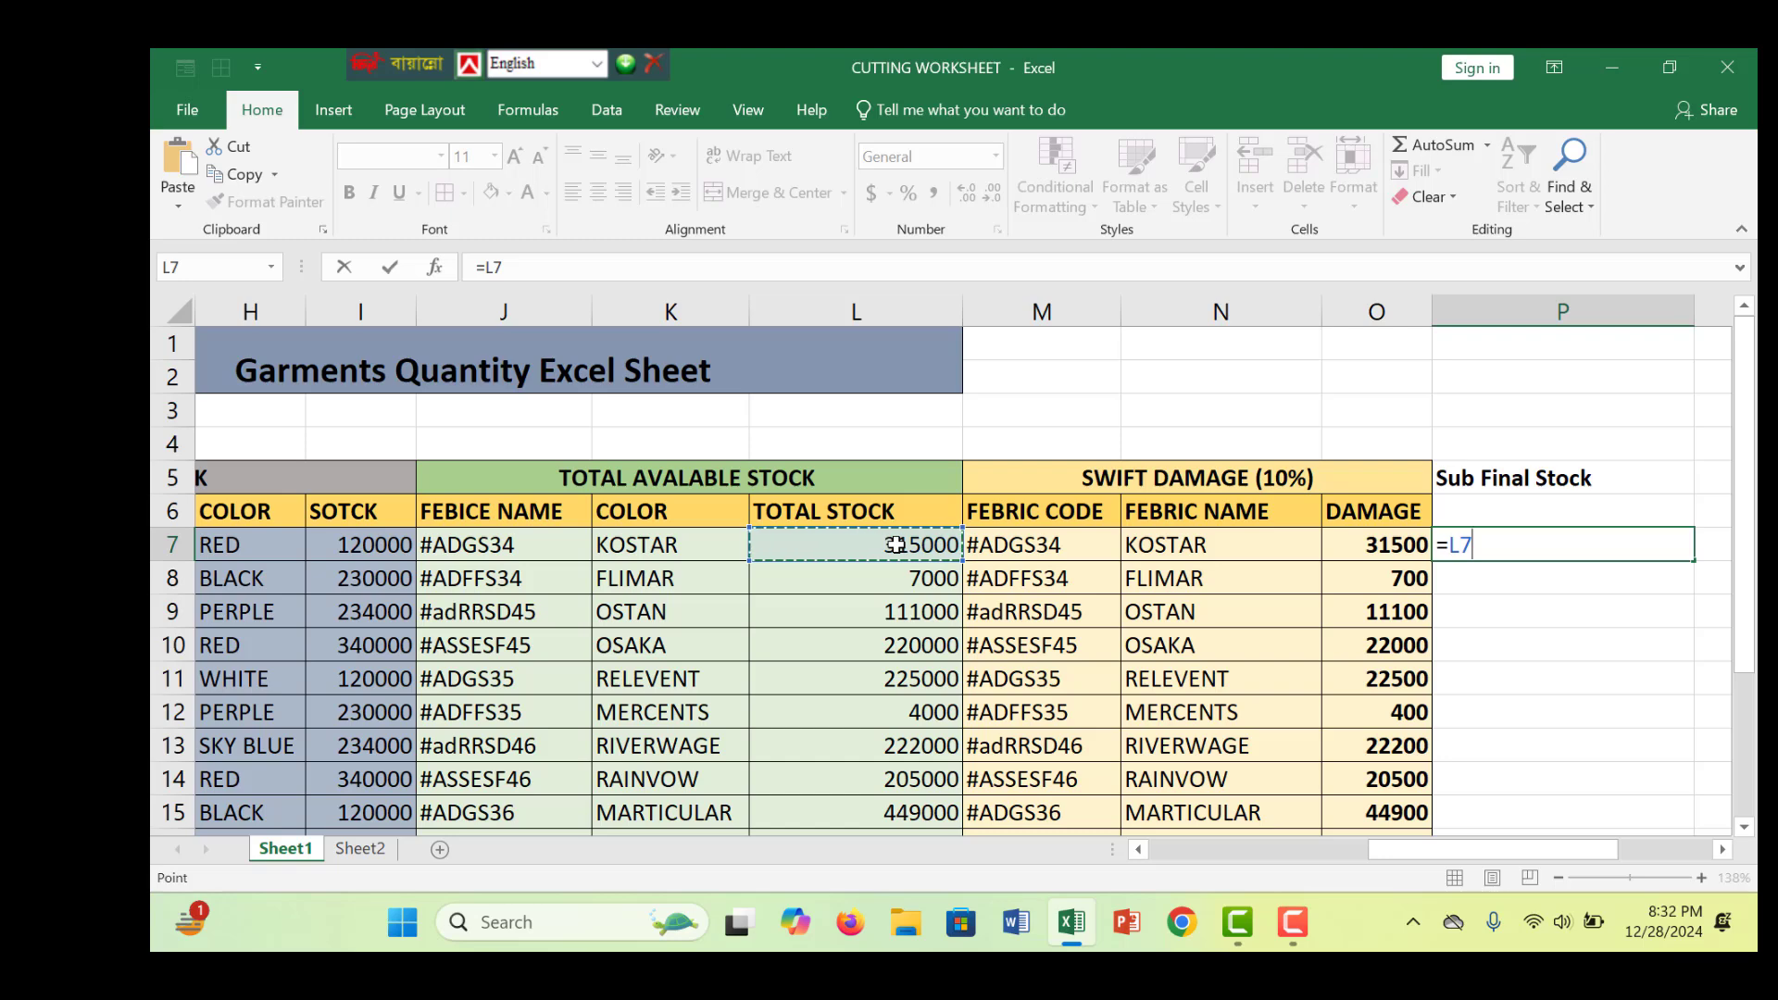
pyautogui.write('-')
pyautogui.click(1401, 546)
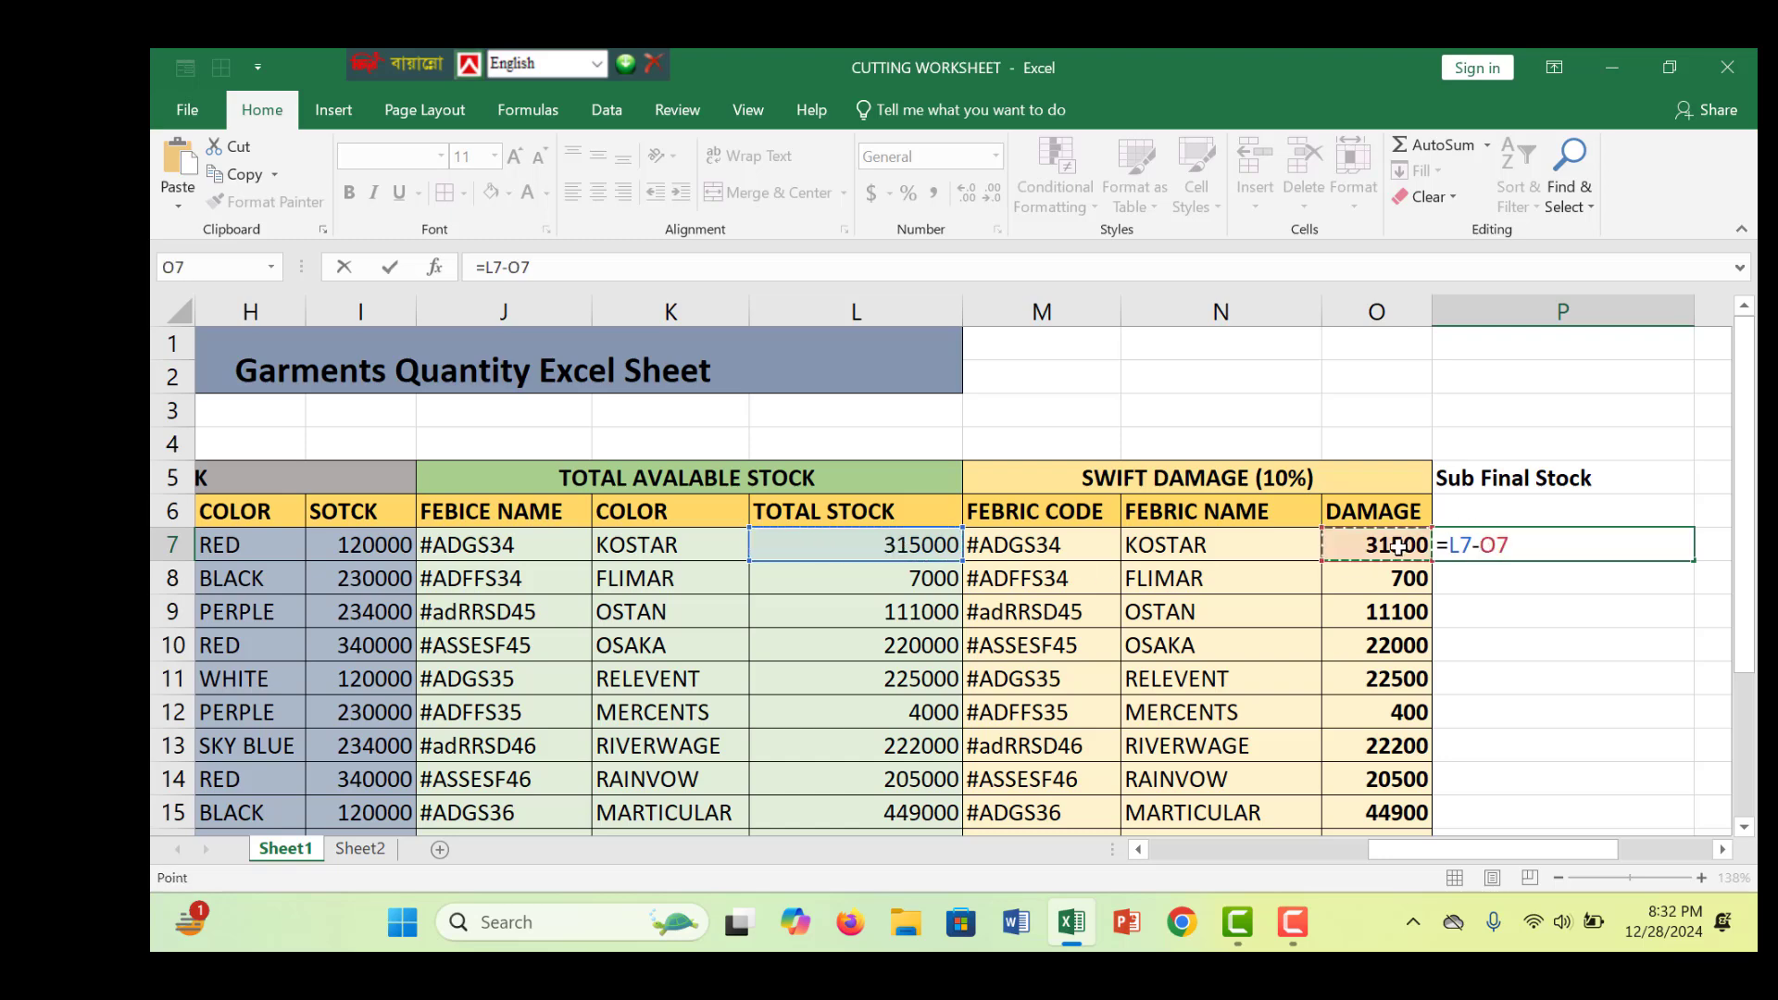
pyautogui.press('Return')
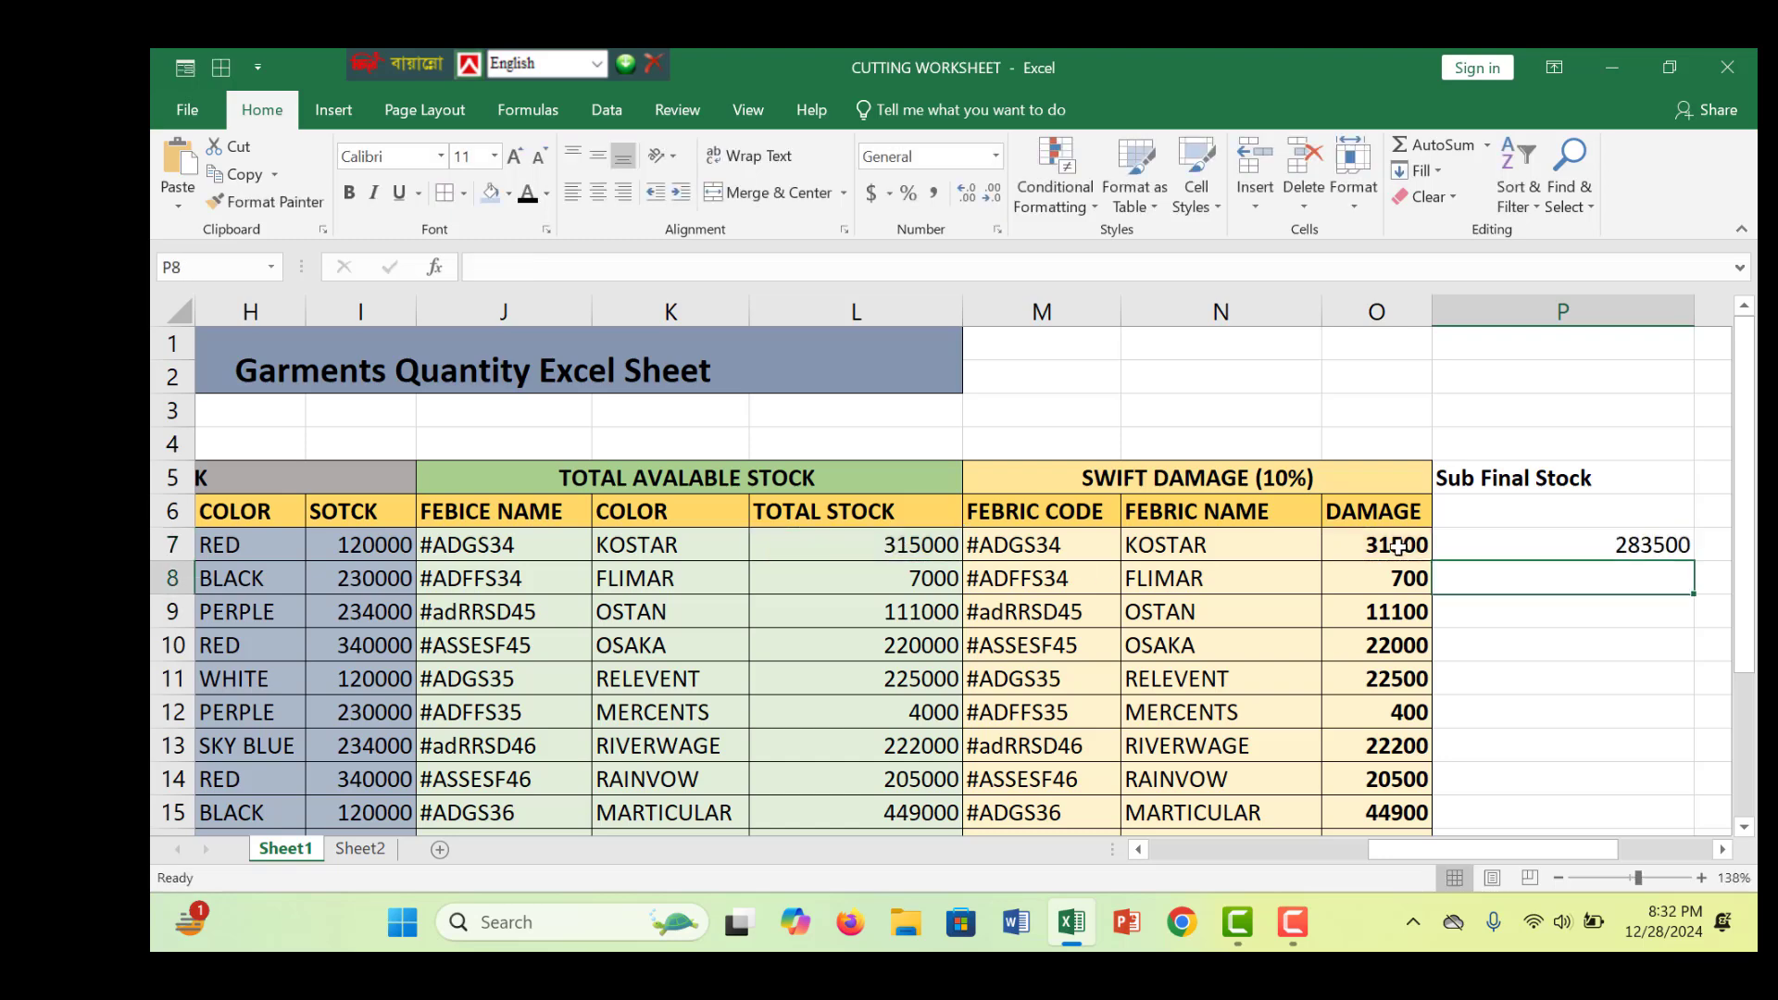
pyautogui.click(1662, 544)
pyautogui.moveTo(1694, 561); pyautogui.dragTo(1667, 755)
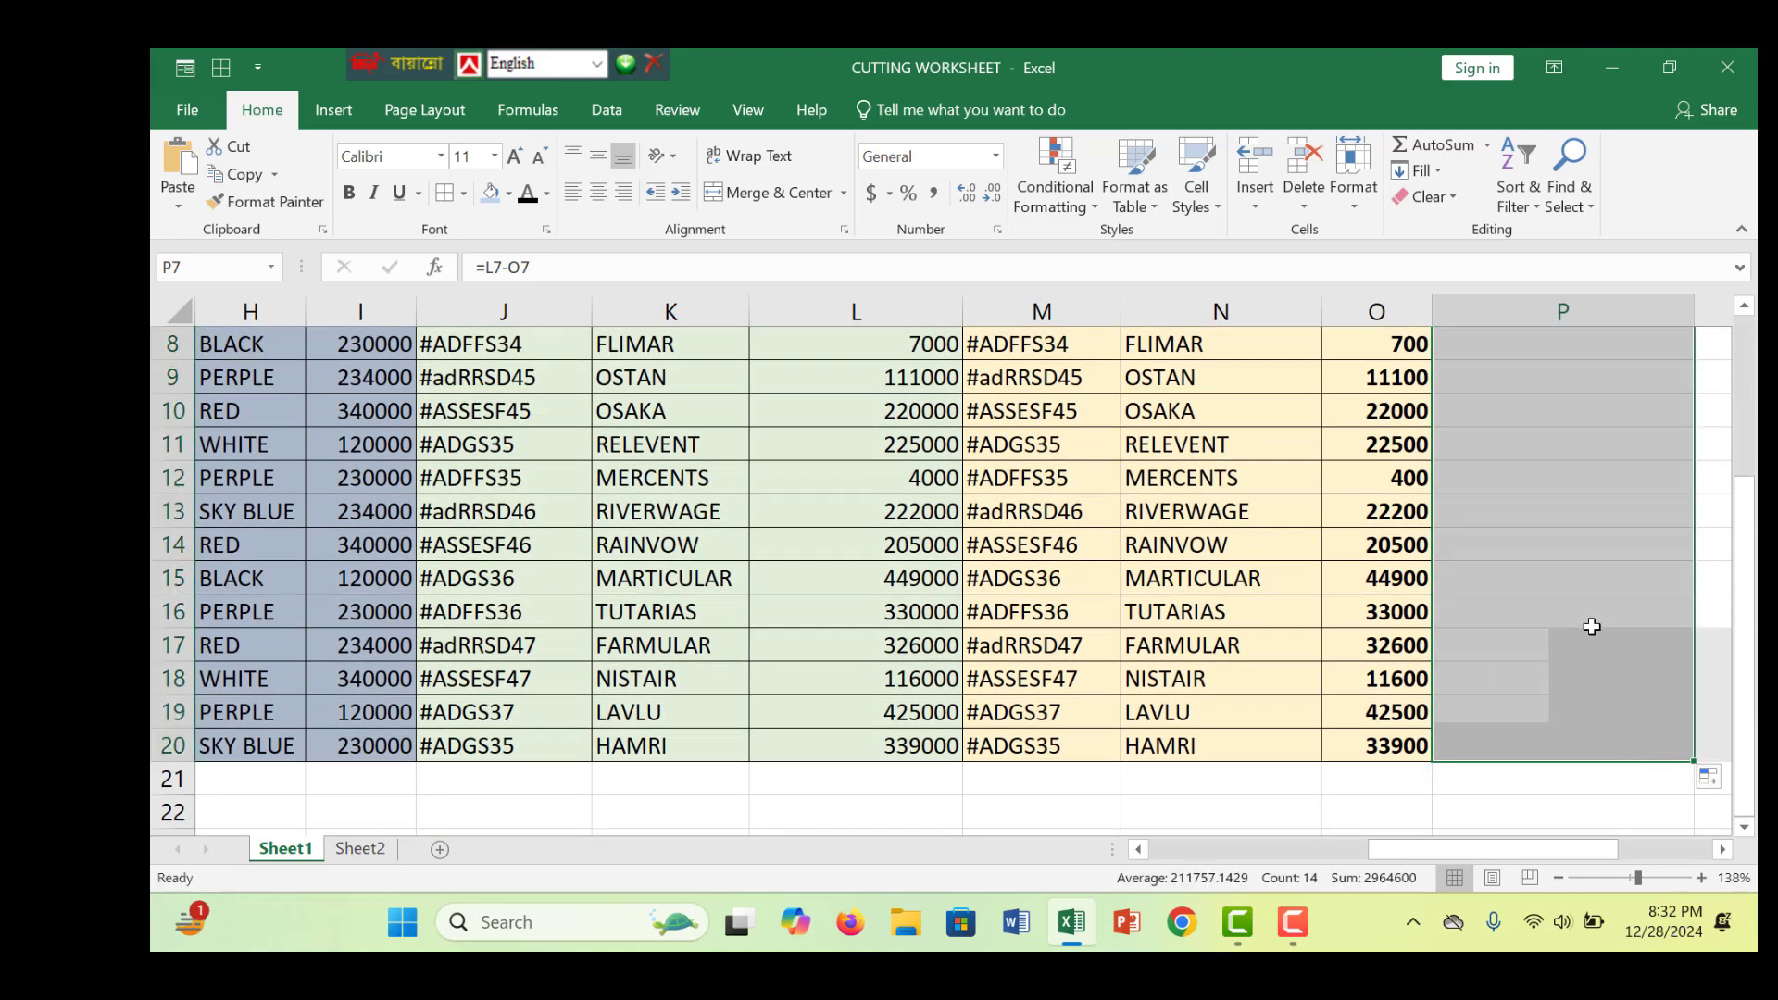
pyautogui.click(1608, 612)
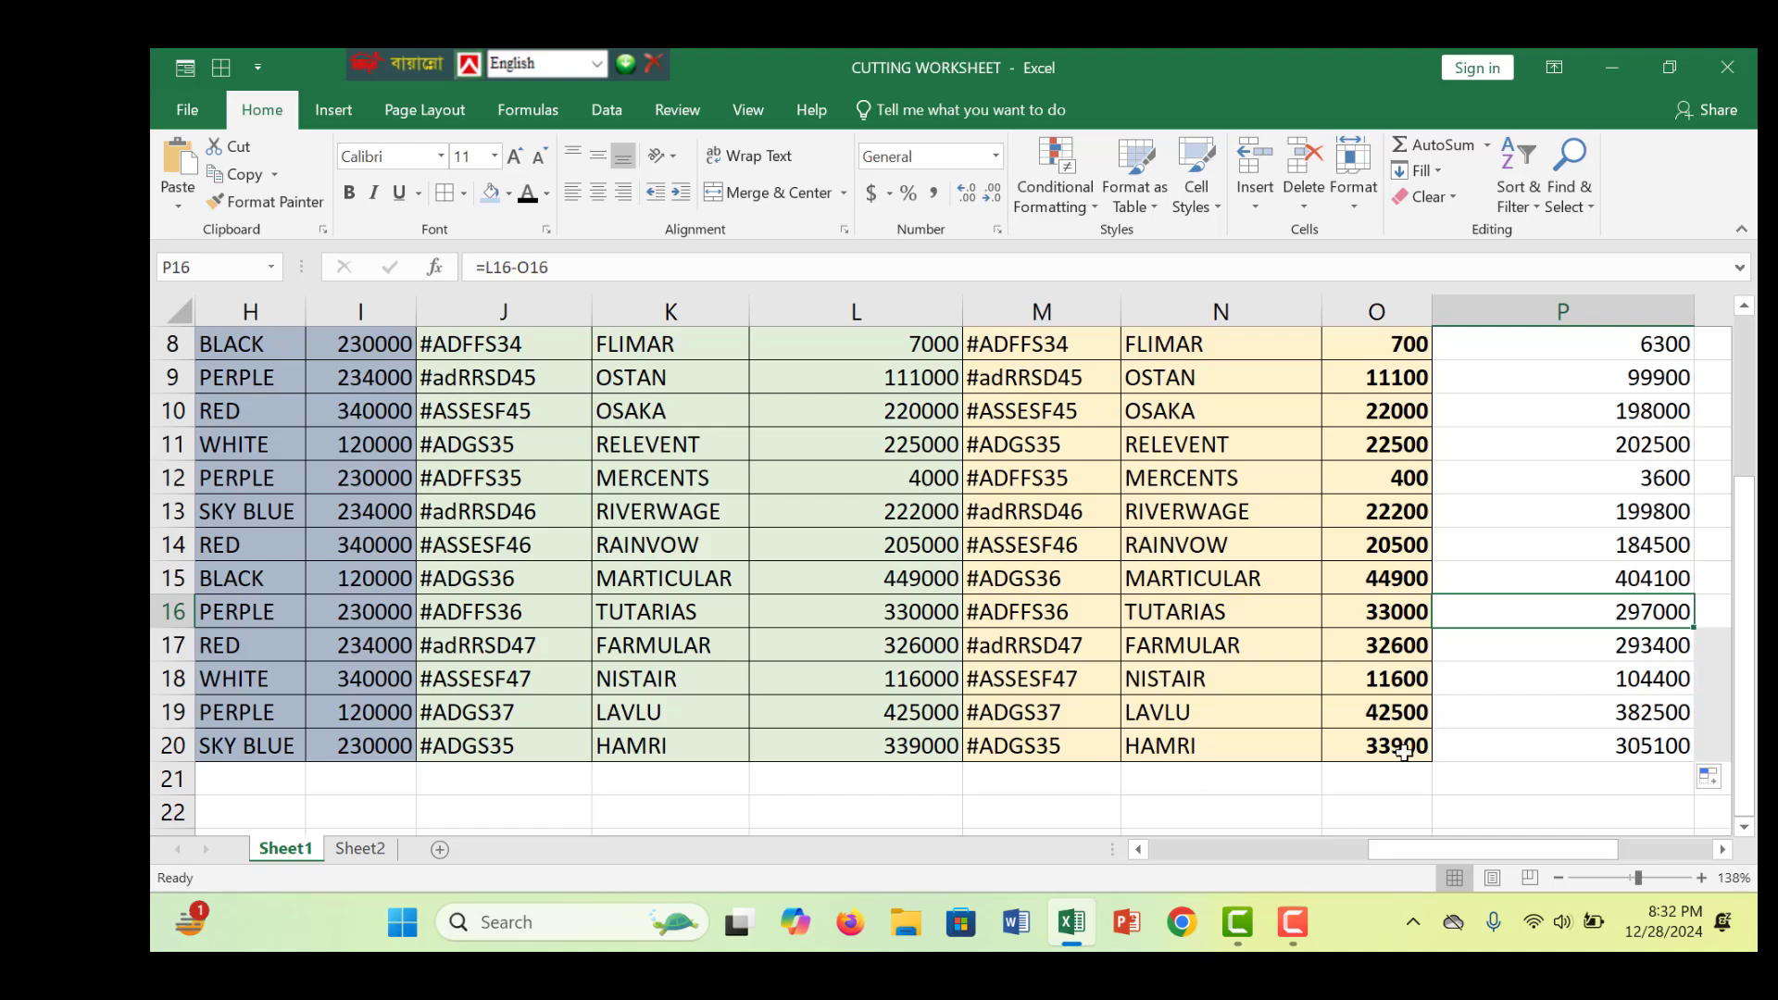
# Step: Add cell borders to the Sub Final Stock column from P5 to P20
pyautogui.moveTo(1750, 655); pyautogui.dragTo(1747, 569)
pyautogui.moveTo(1506, 358); pyautogui.dragTo(1629, 787)
pyautogui.scroll(2, 1152, 643)
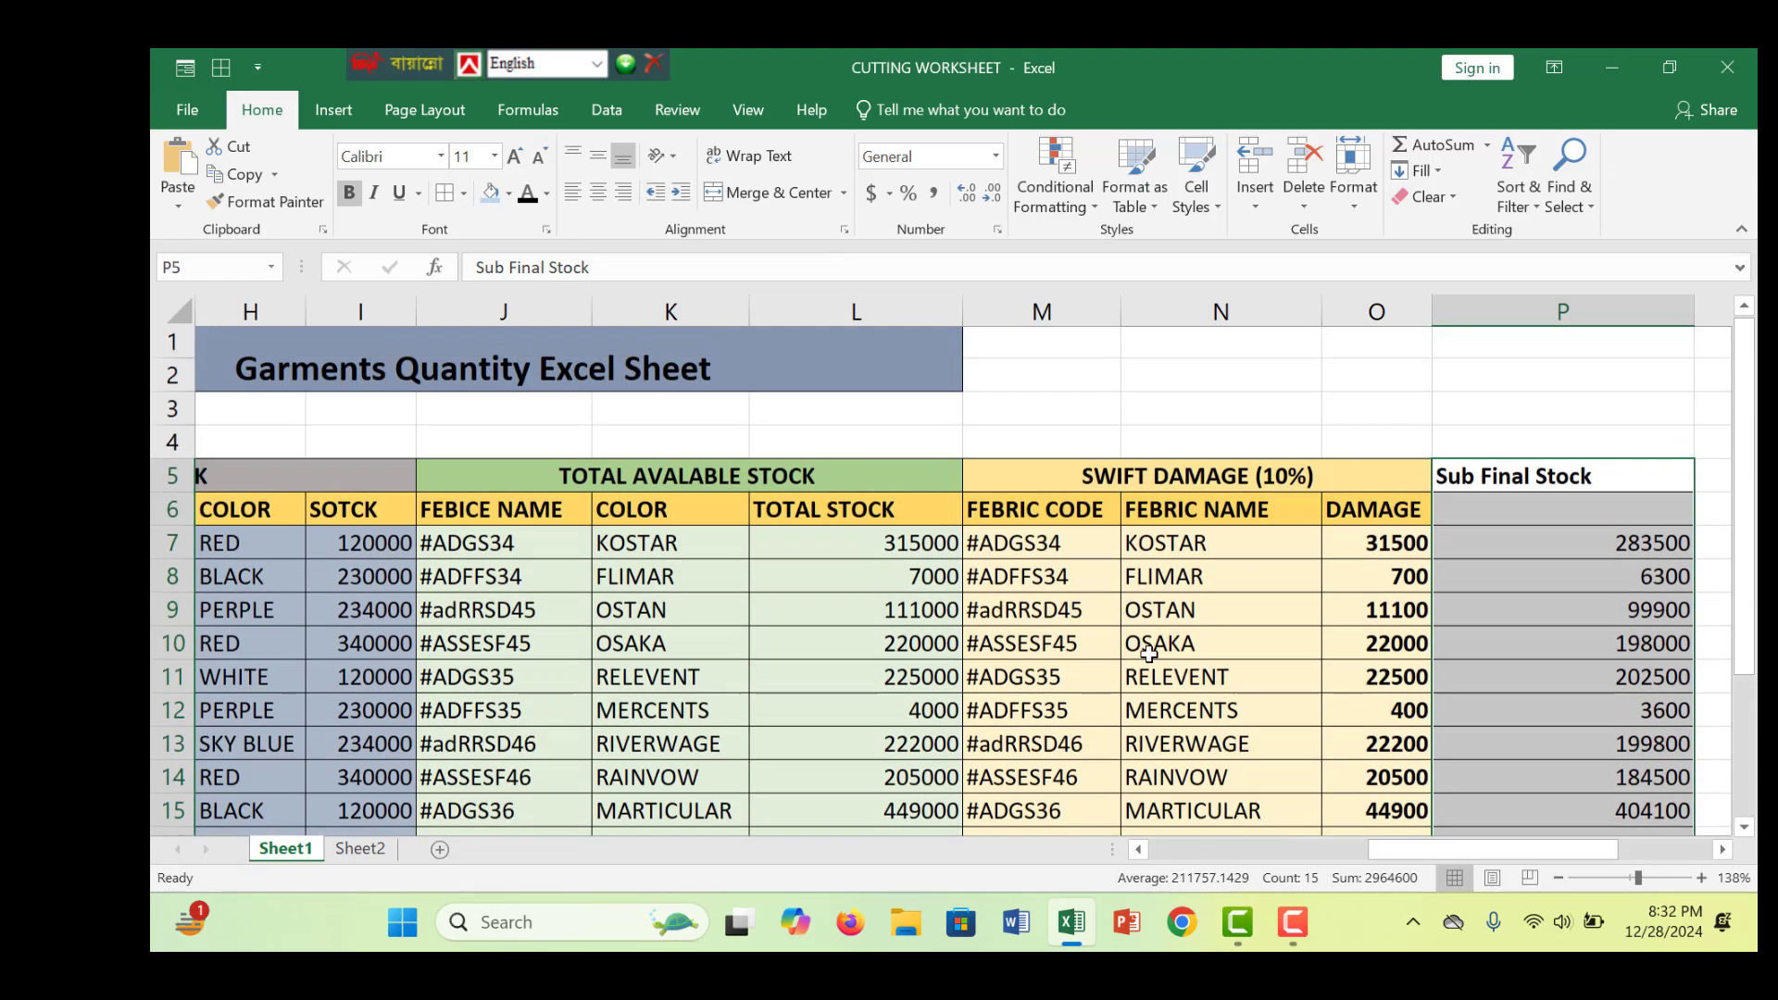
pyautogui.click(1556, 619)
# Step: Merge and center the Sub Final Stock heading across P5:P6, with a light blue fill and a one-step smaller font
pyautogui.moveTo(1530, 472); pyautogui.dragTo(1520, 508)
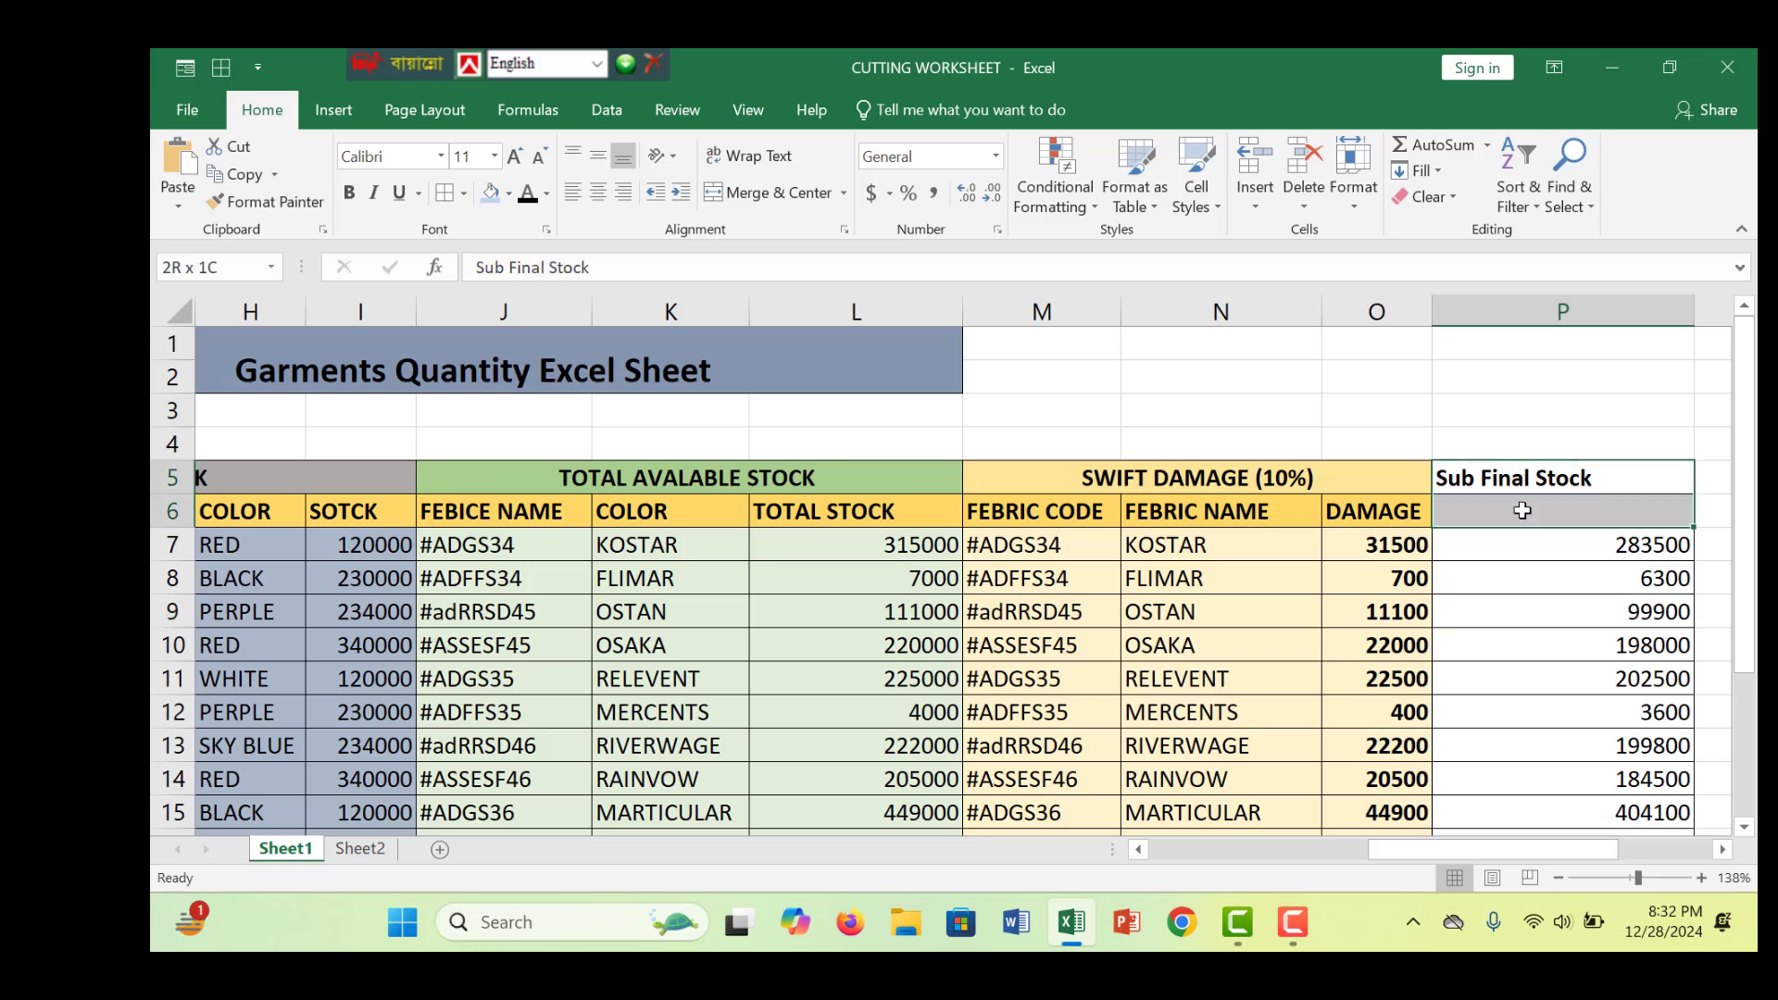
pyautogui.click(750, 193)
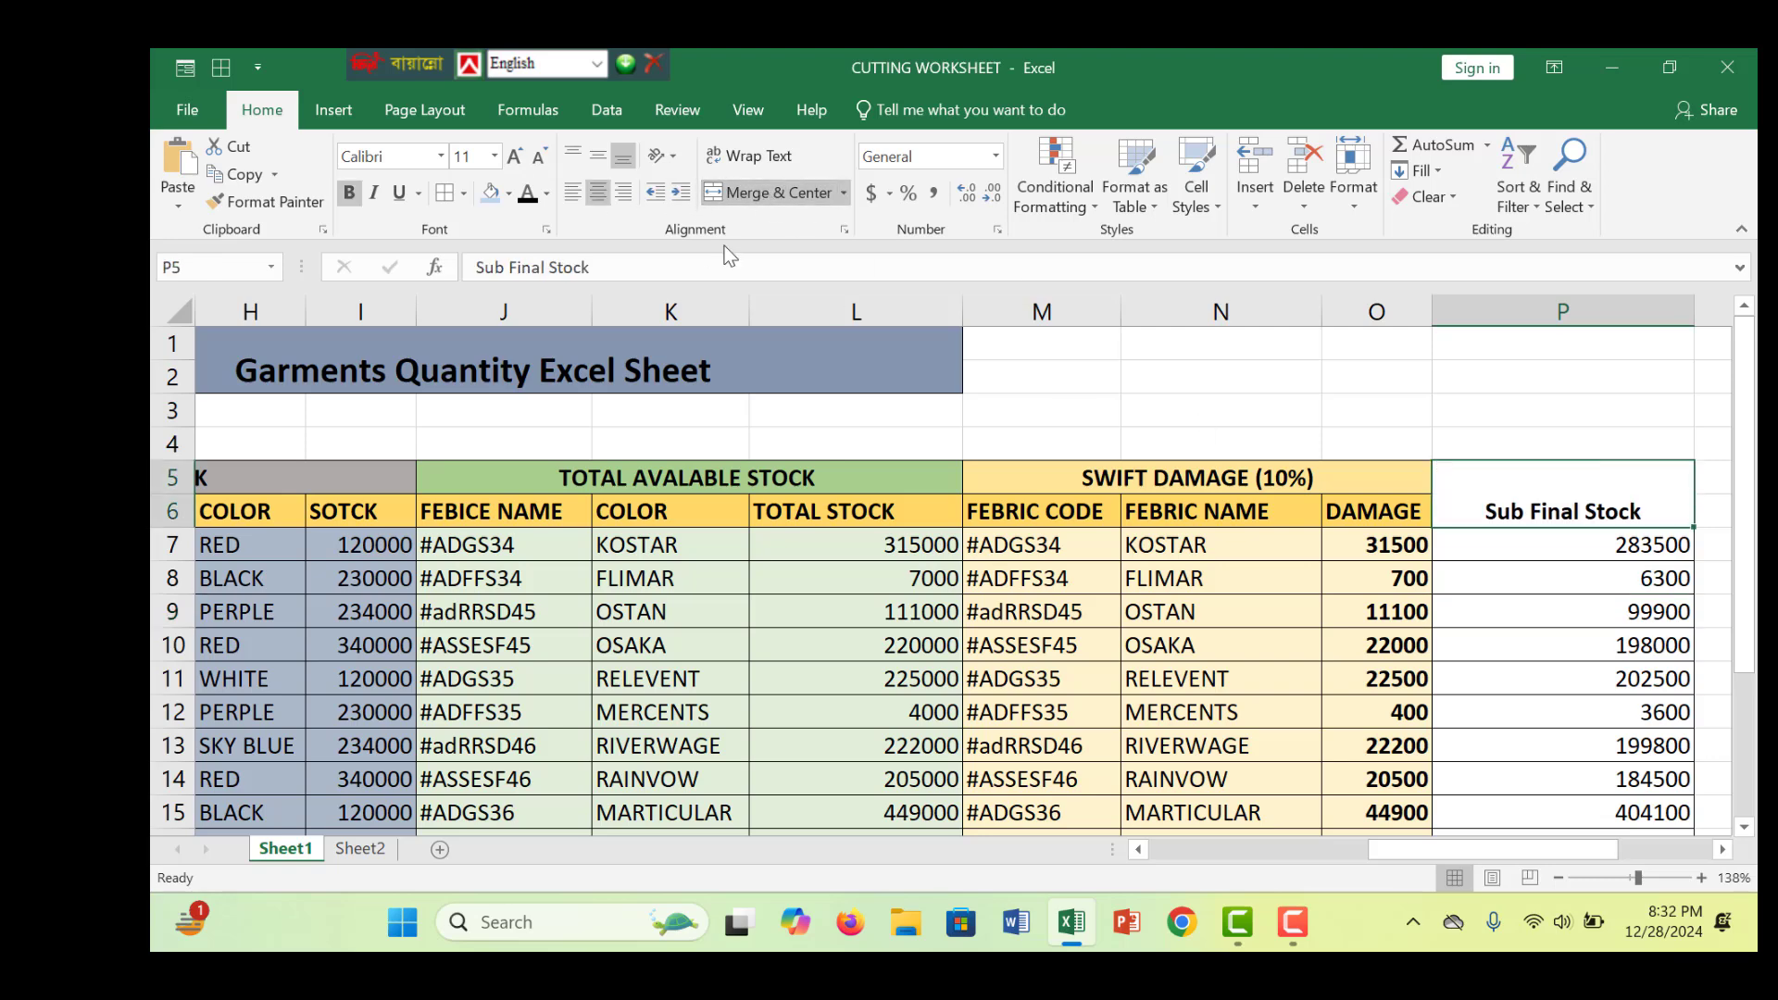
pyautogui.click(491, 194)
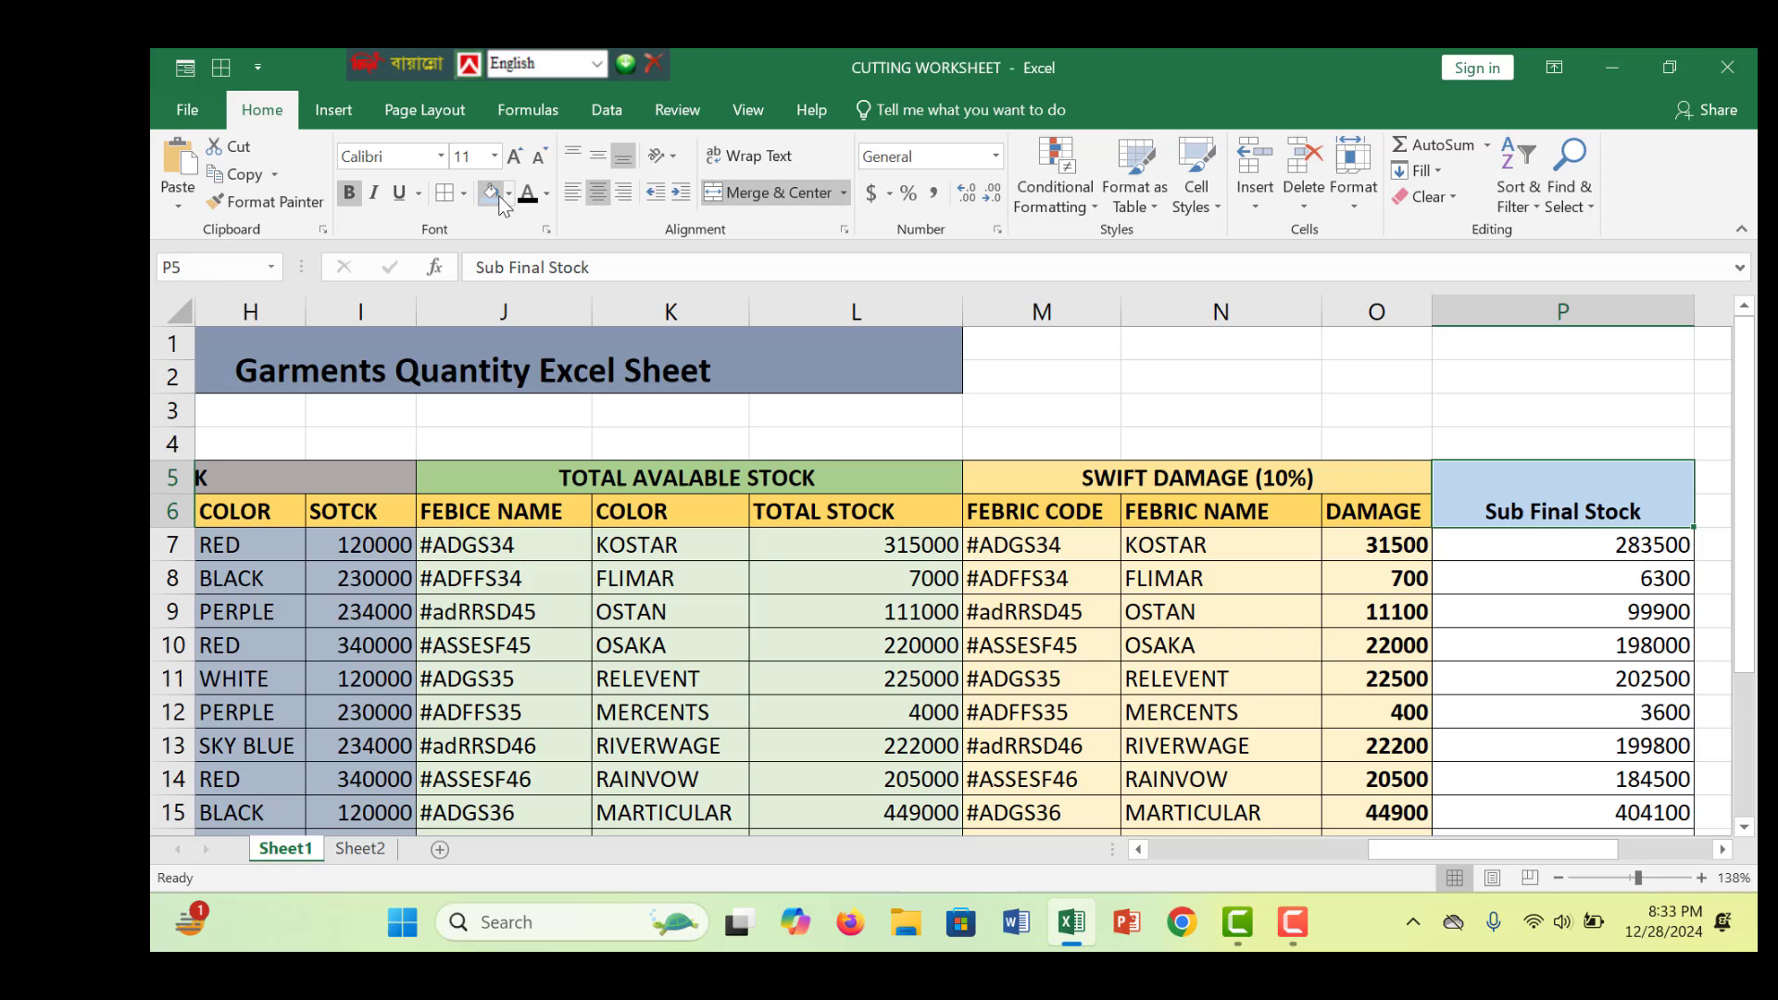
pyautogui.click(539, 156)
pyautogui.click(1347, 556)
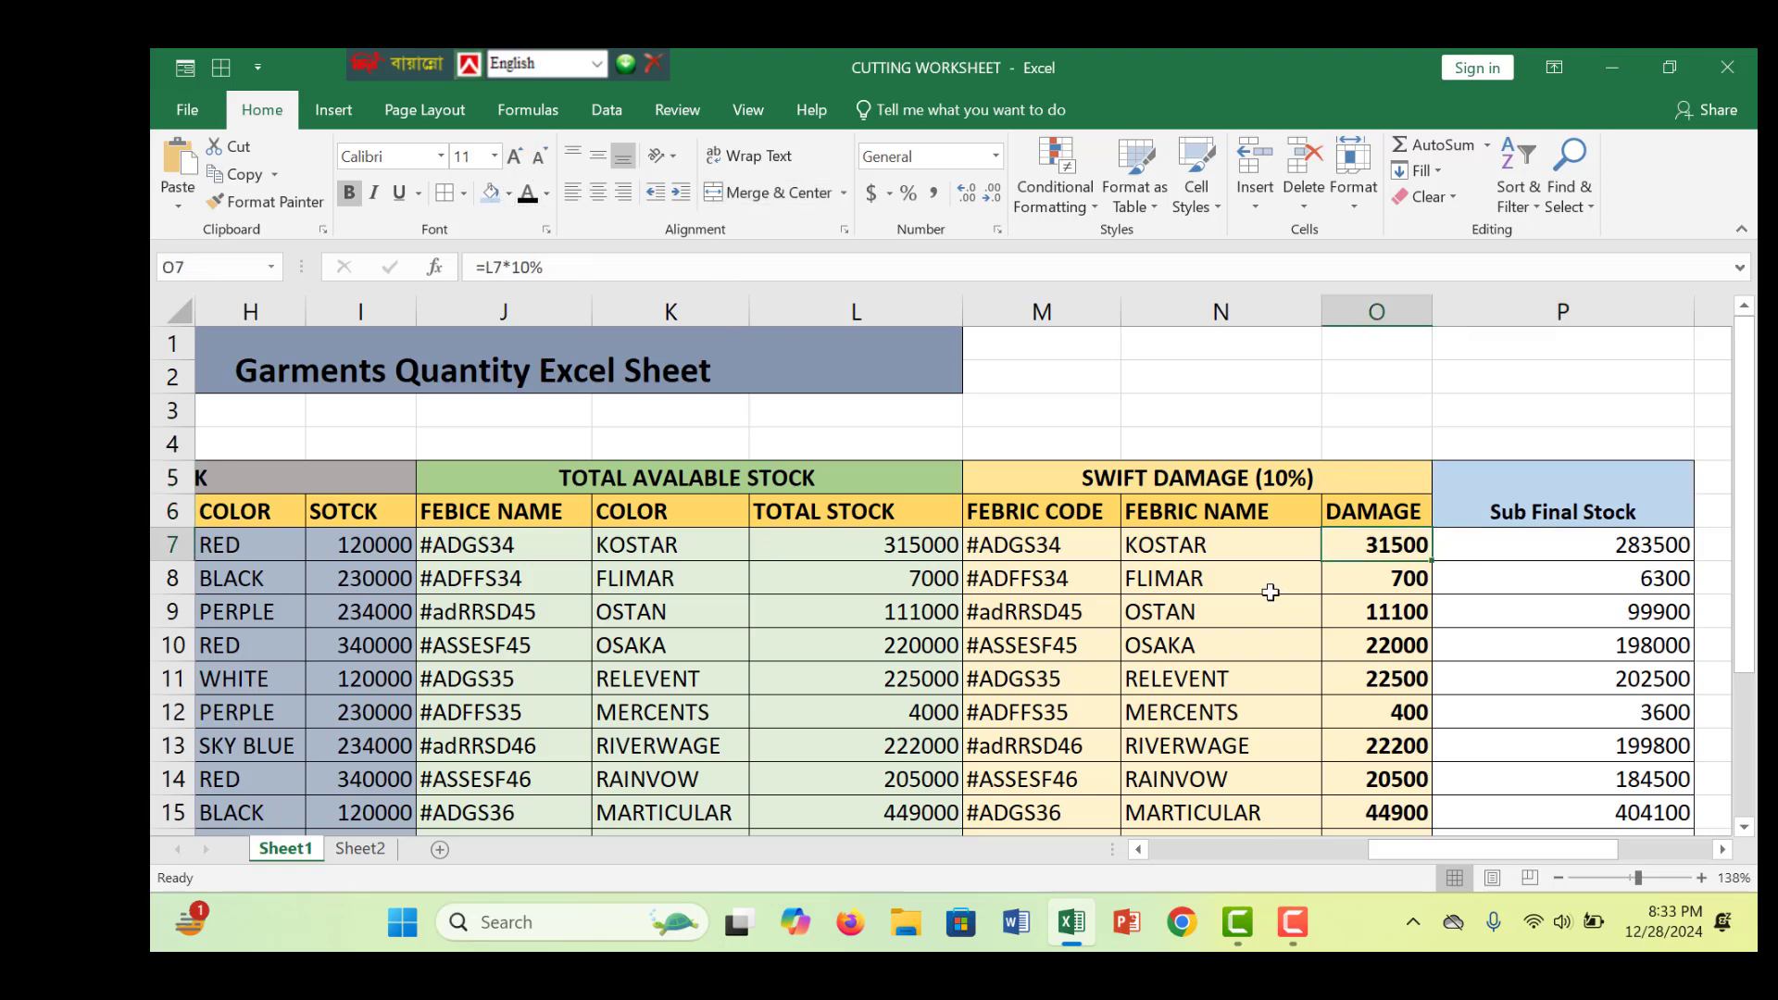
# Step: Review the whole garments quantity table from INPUT-STOCK to Sub Final Stock at a reduced zoom of 81%
pyautogui.click(1653, 693)
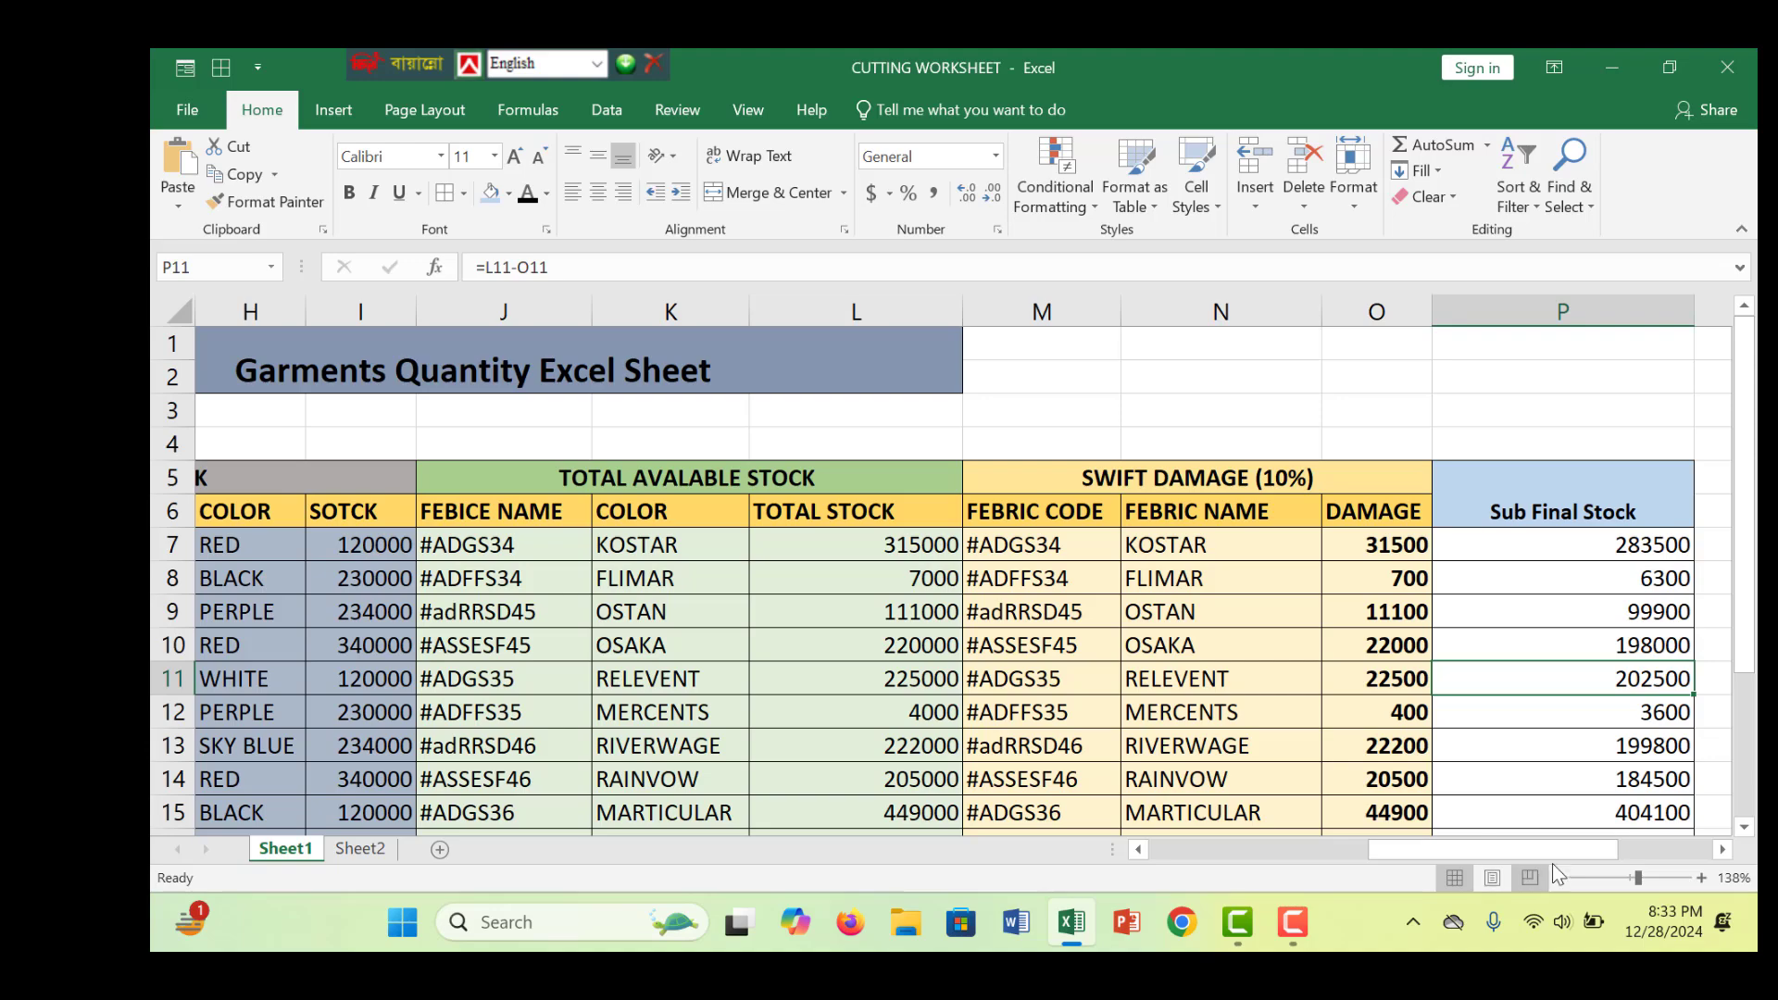
pyautogui.click(1620, 875)
pyautogui.click(869, 693)
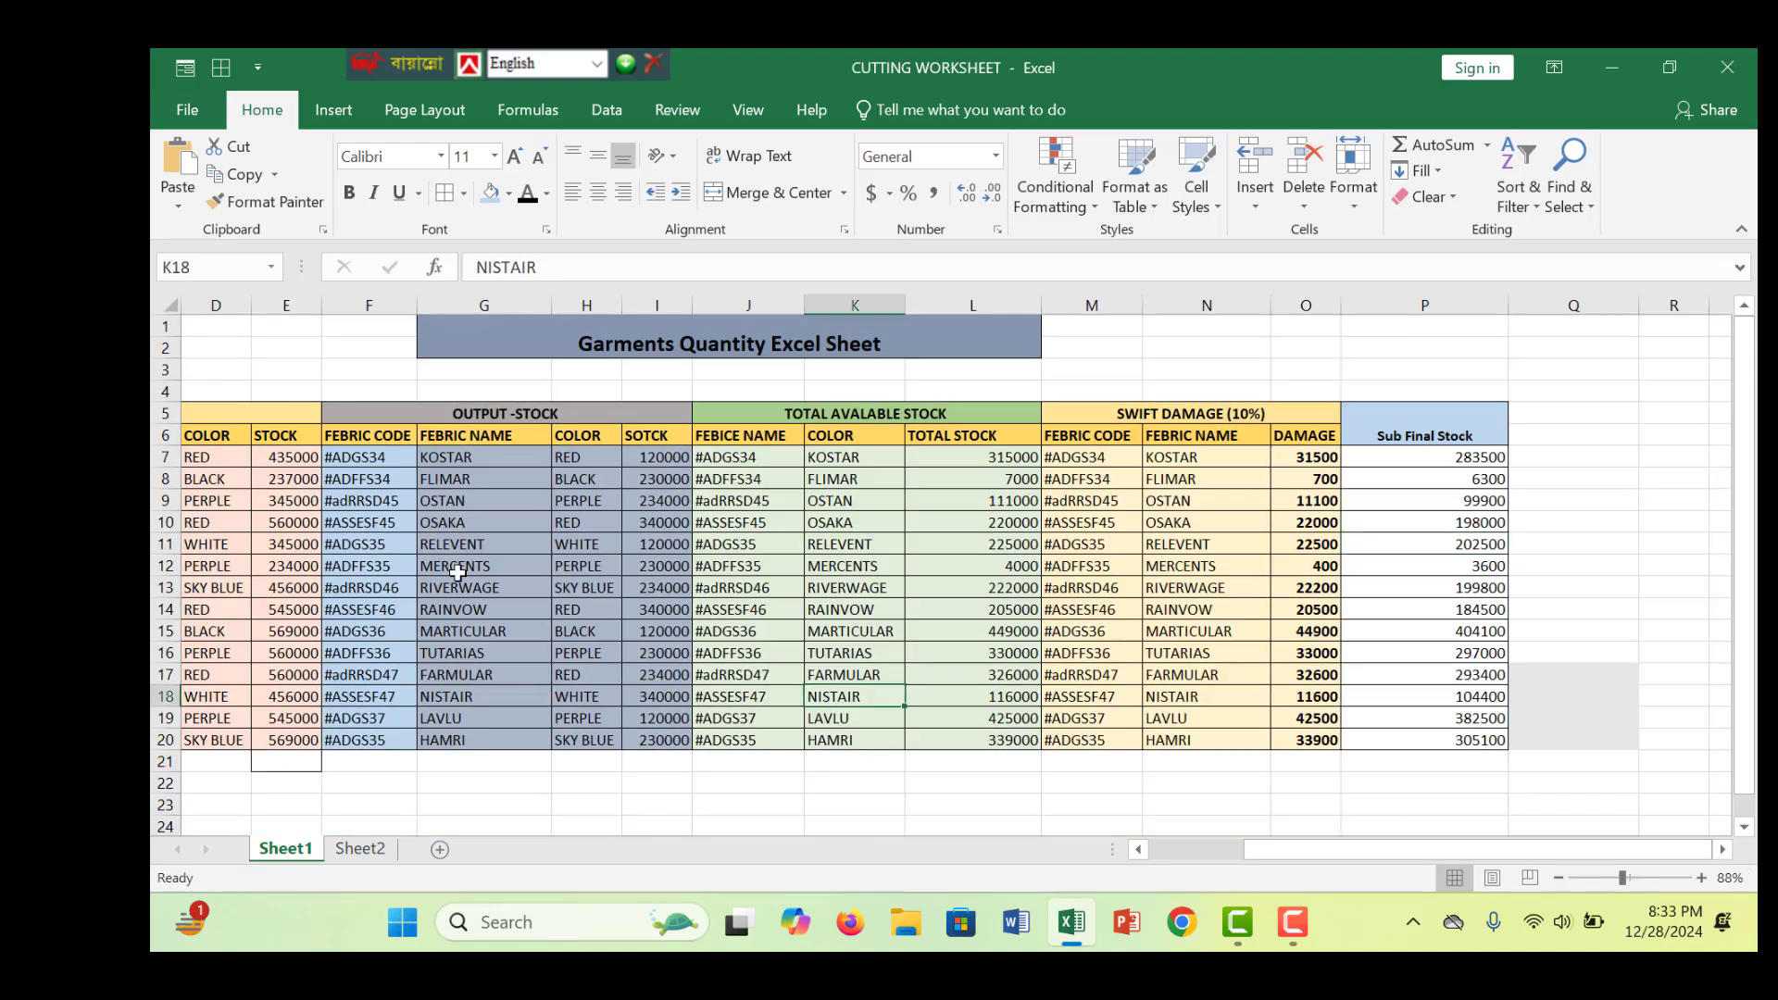
pyautogui.moveTo(1267, 858); pyautogui.dragTo(1185, 845)
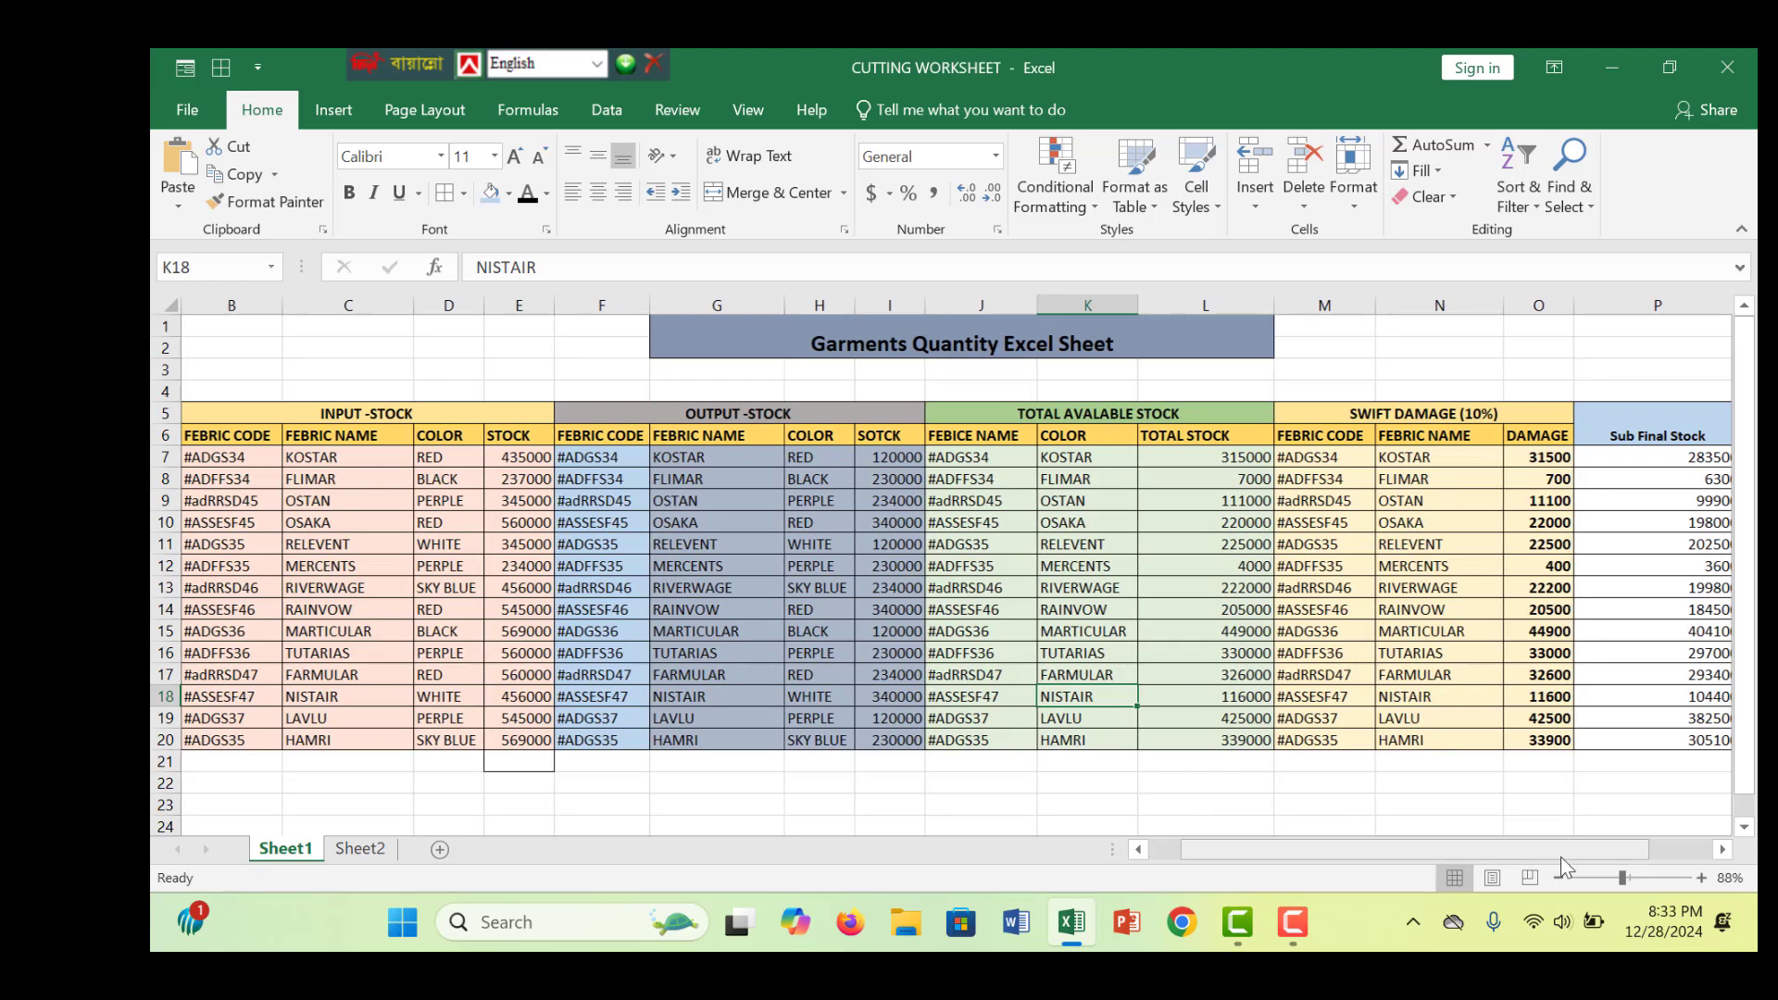
pyautogui.click(1607, 875)
pyautogui.click(1618, 876)
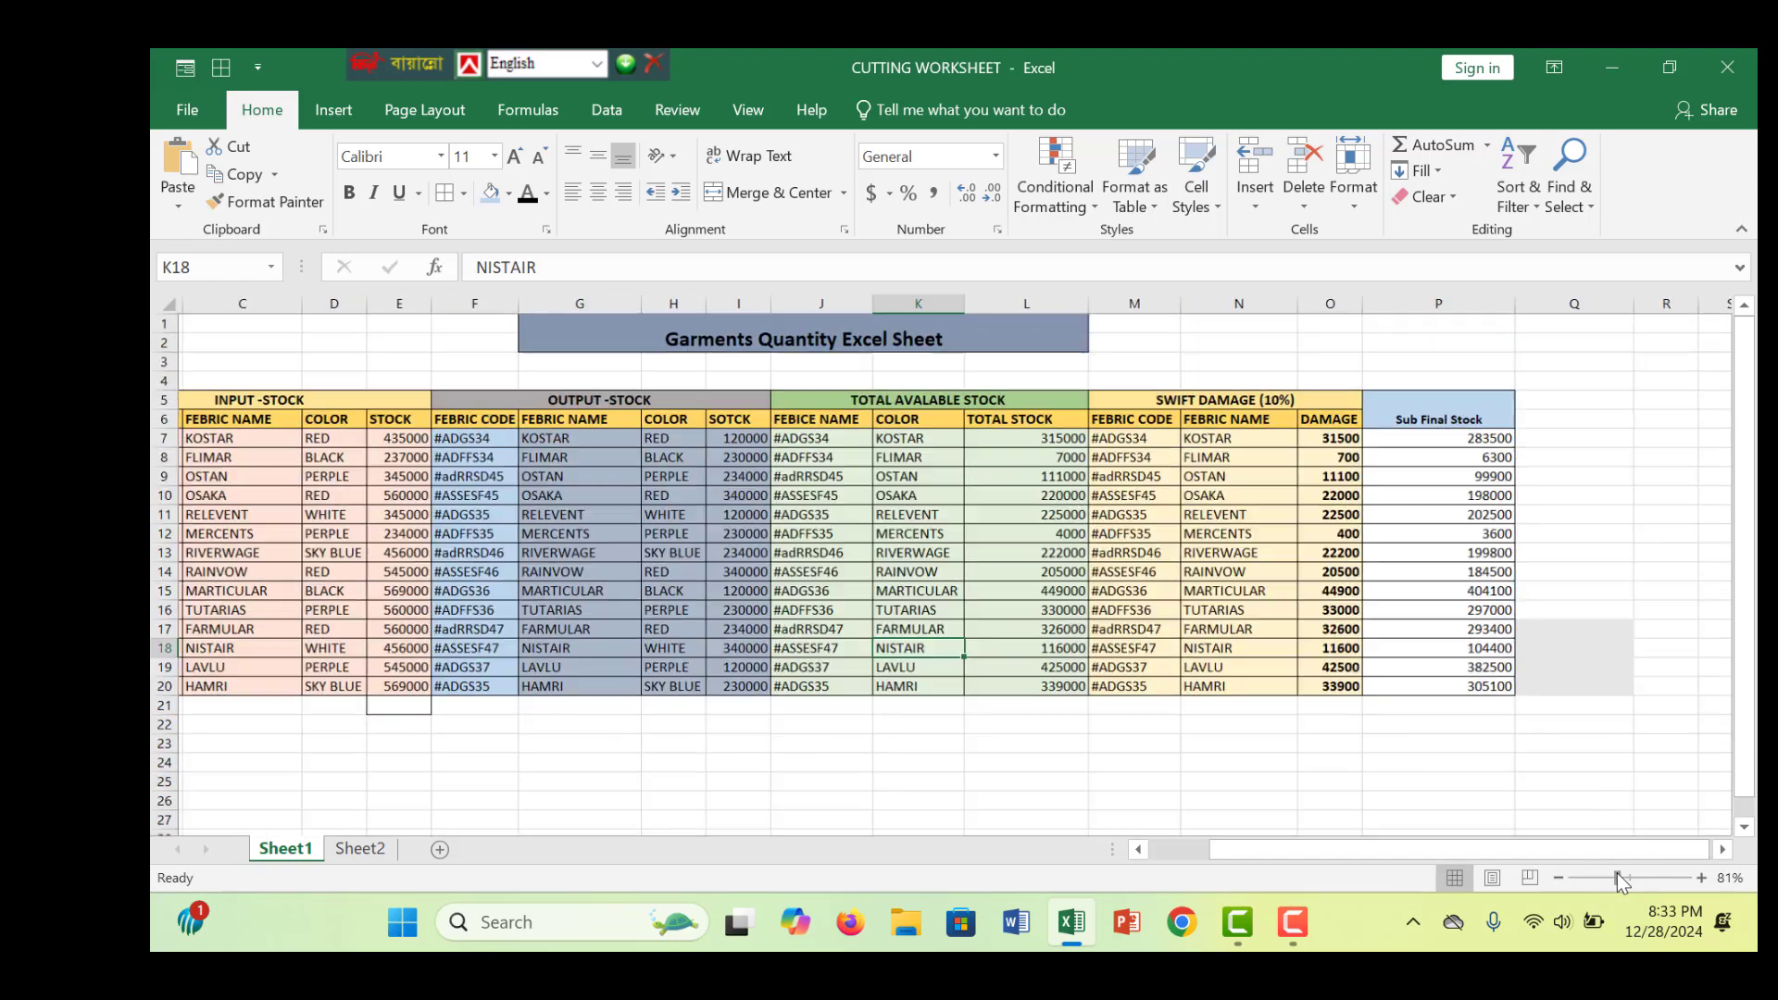
pyautogui.click(1289, 932)
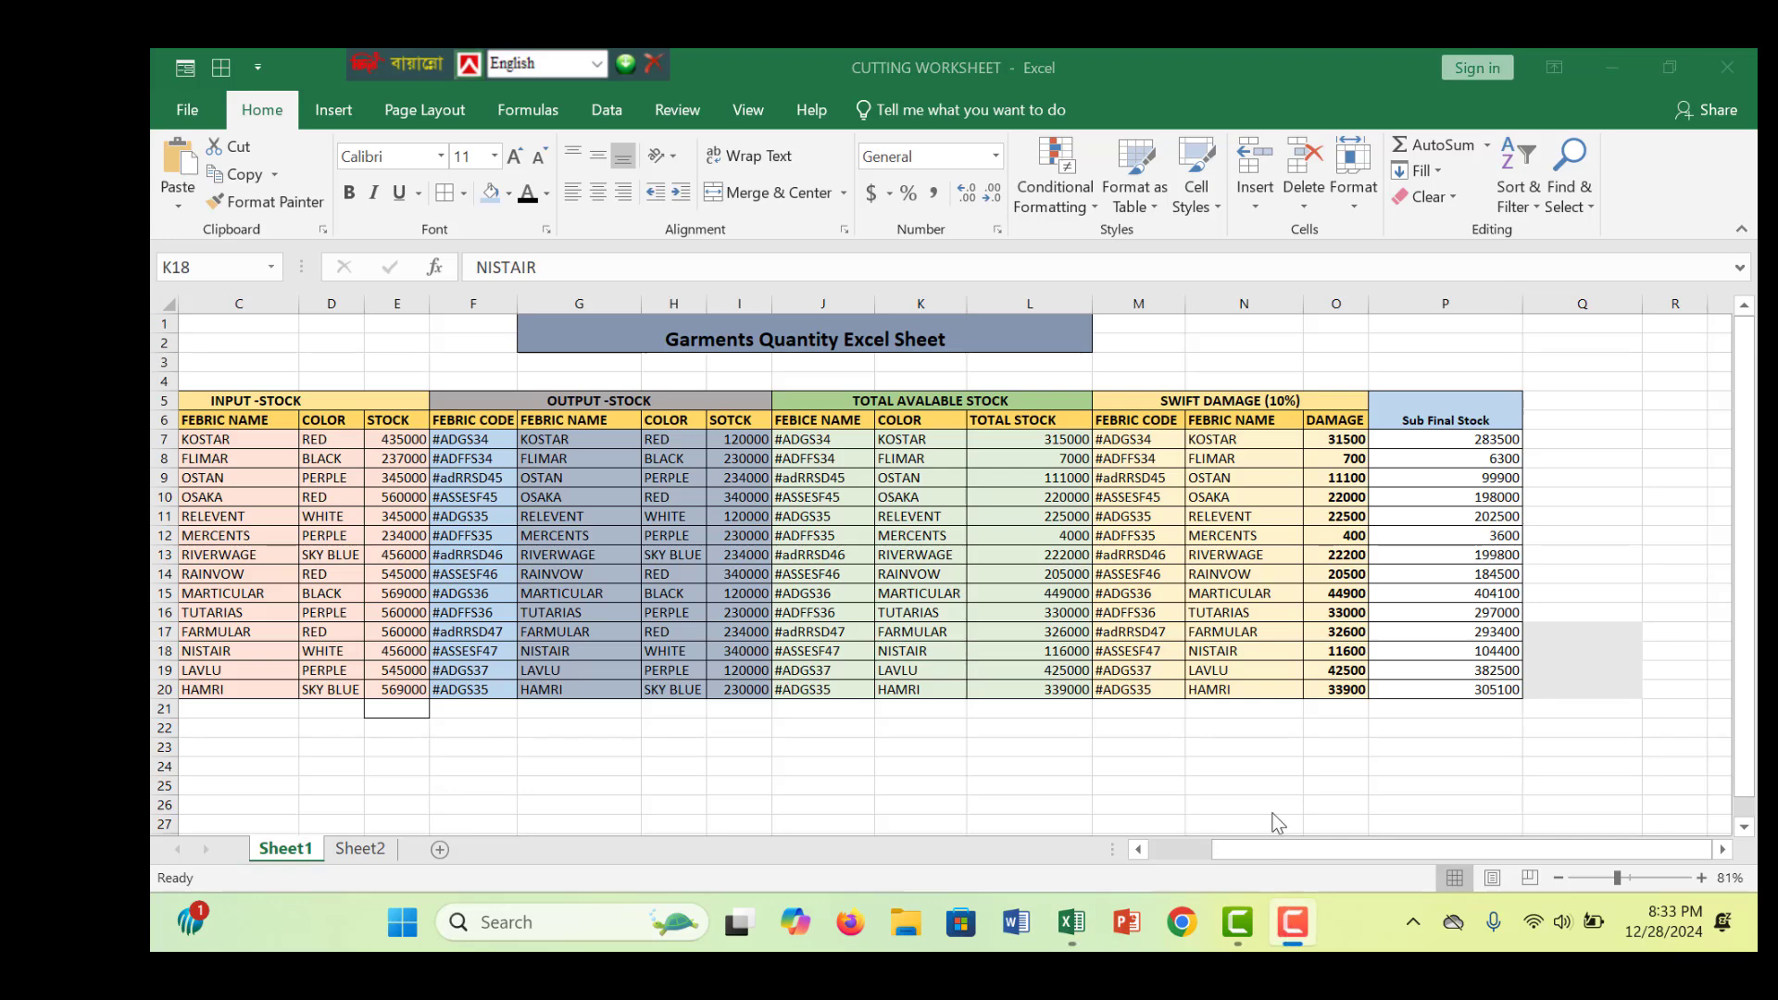
pyautogui.click(1622, 888)
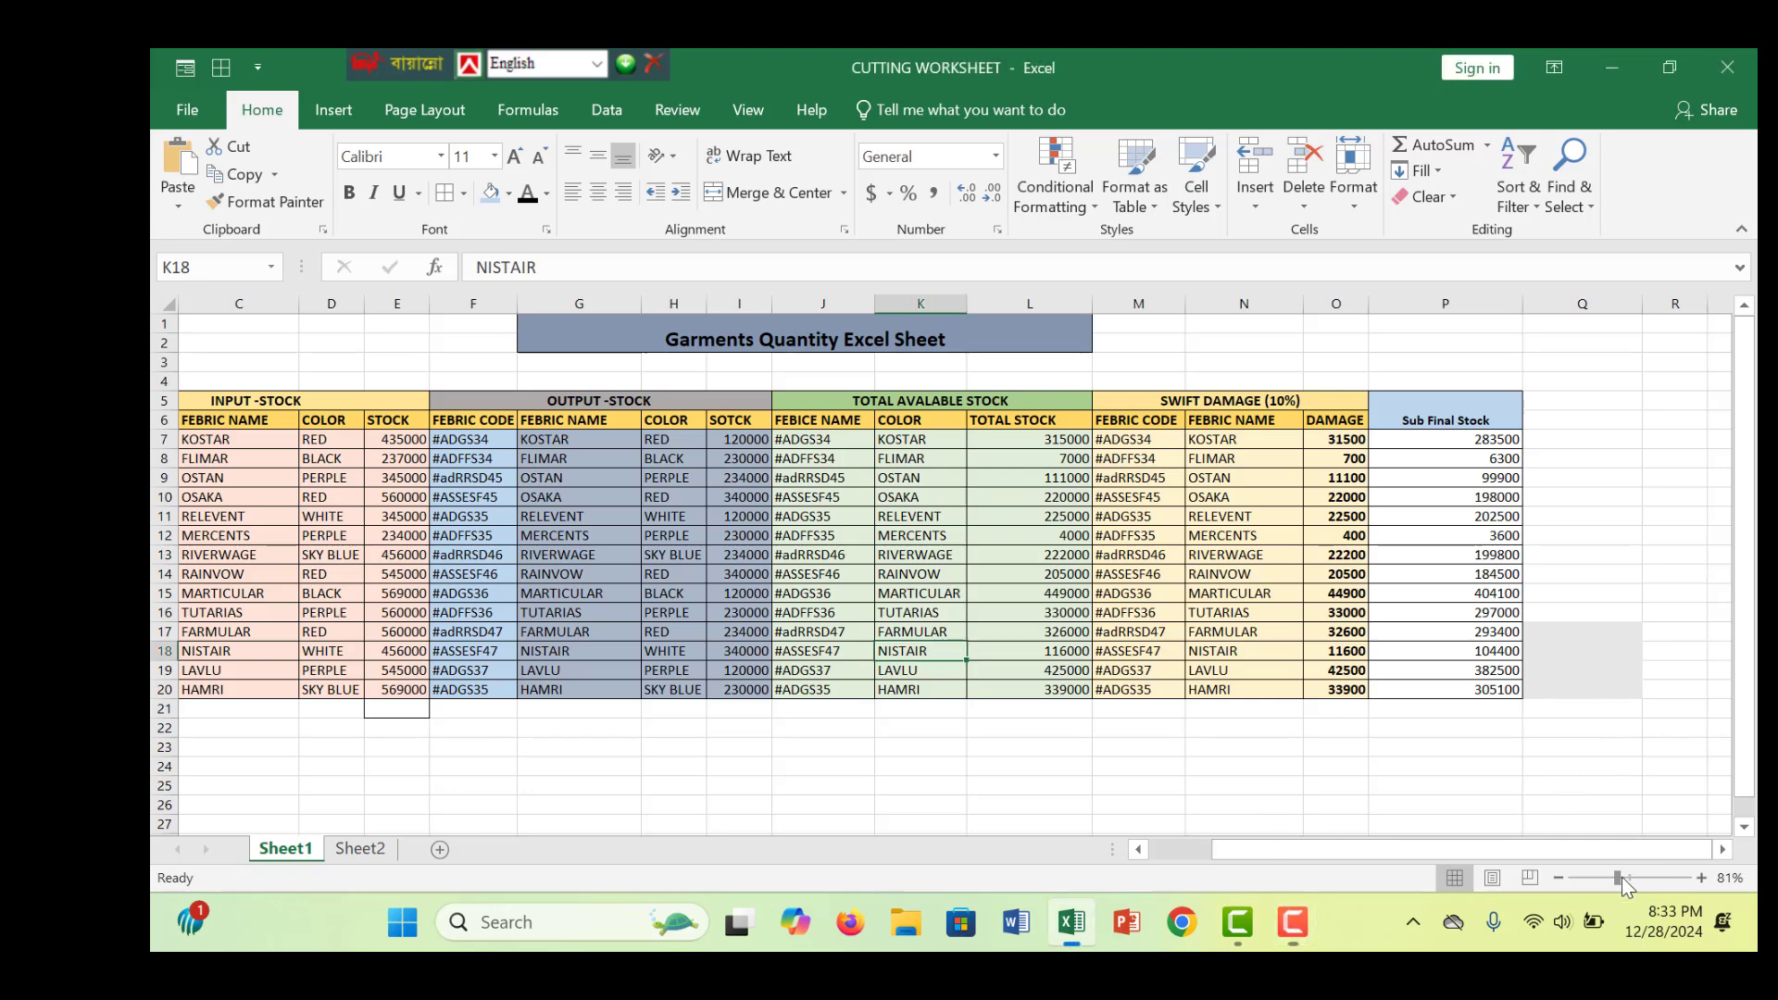